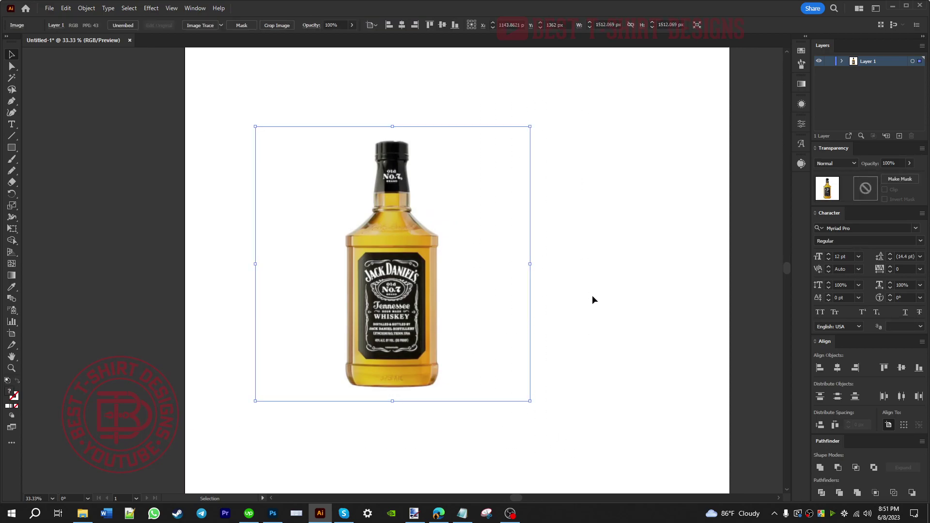
# Move the bottle photo closer to the middle of the artboard
pyautogui.moveTo(469, 288)
pyautogui.mouseDown()
pyautogui.moveTo(414, 254)
pyautogui.moveTo(461, 275)
pyautogui.mouseUp()
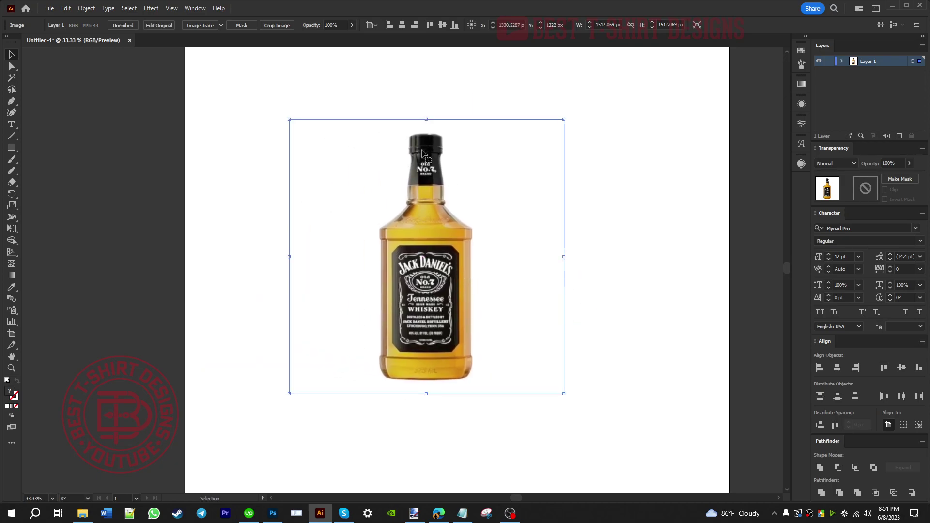
pyautogui.click(622, 243)
pyautogui.click(323, 324)
pyautogui.click(245, 106)
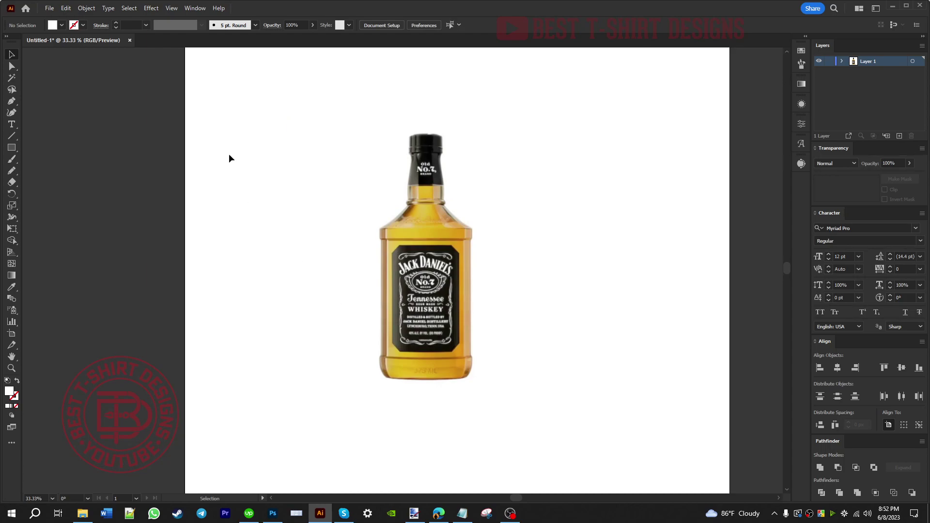
pyautogui.moveTo(244, 83); pyautogui.dragTo(604, 445)
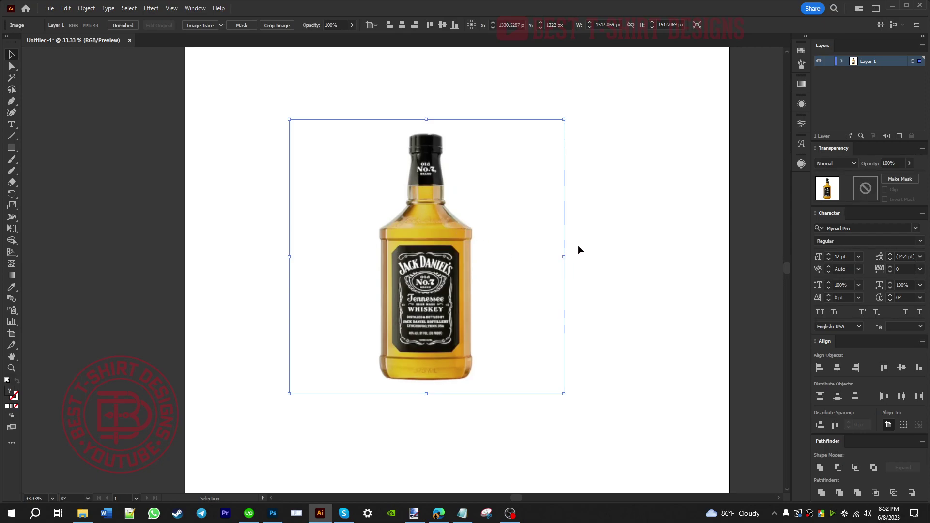
pyautogui.moveTo(428, 280); pyautogui.dragTo(469, 258)
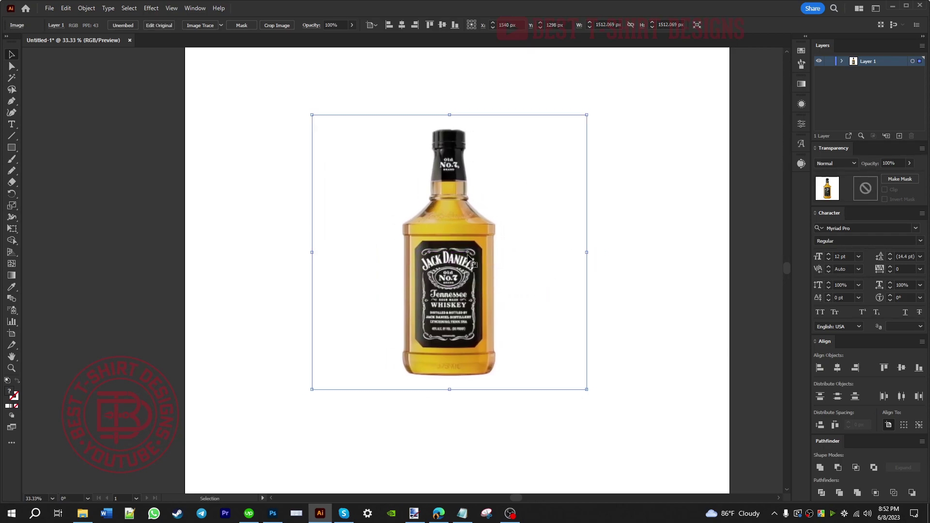
pyautogui.click(653, 261)
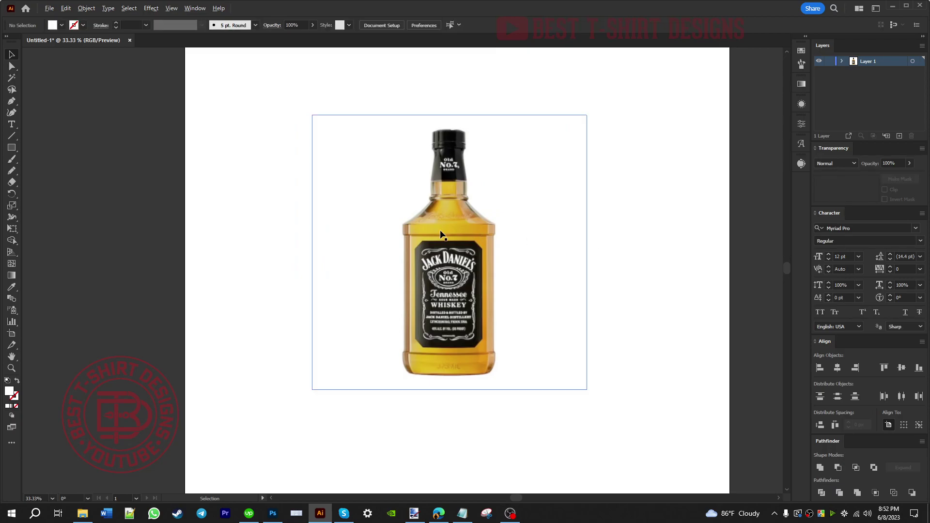
# Reduce the bottle photo's opacity to 60% and deselect it
pyautogui.scroll(2, 440, 234)
pyautogui.scroll(-3, 440, 234)
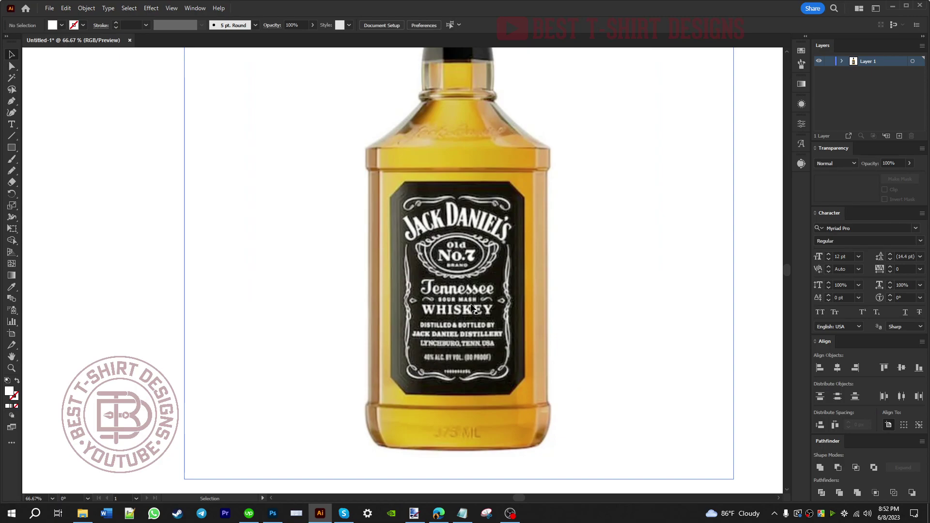
pyautogui.scroll(-2, 429, 300)
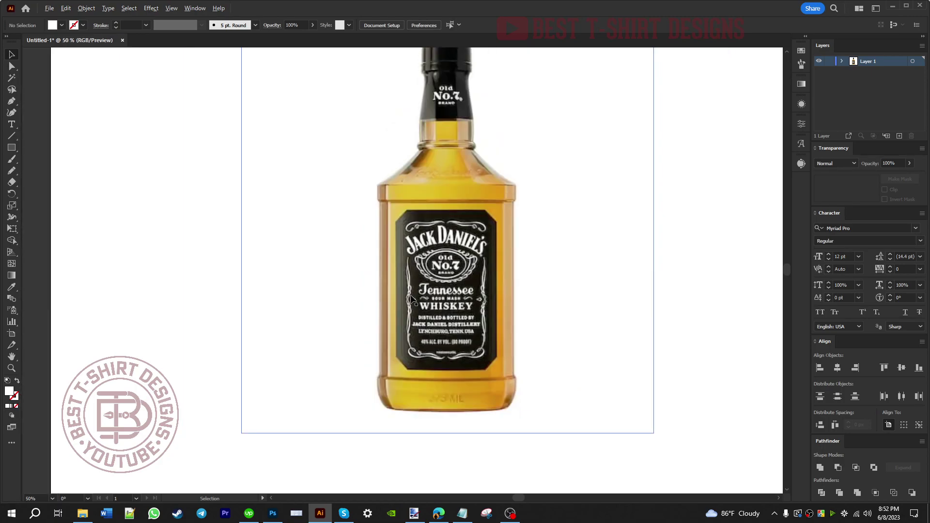
pyautogui.click(478, 237)
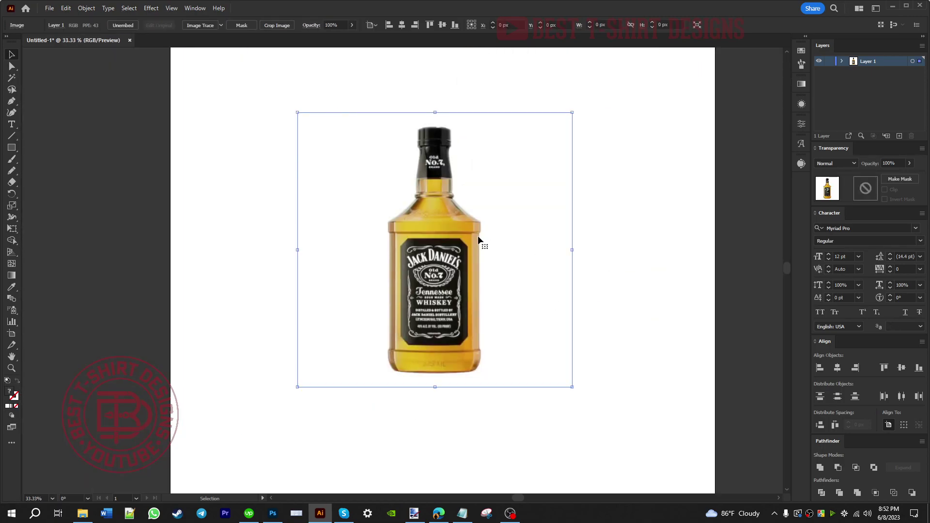
pyautogui.scroll(-20, 328, 21)
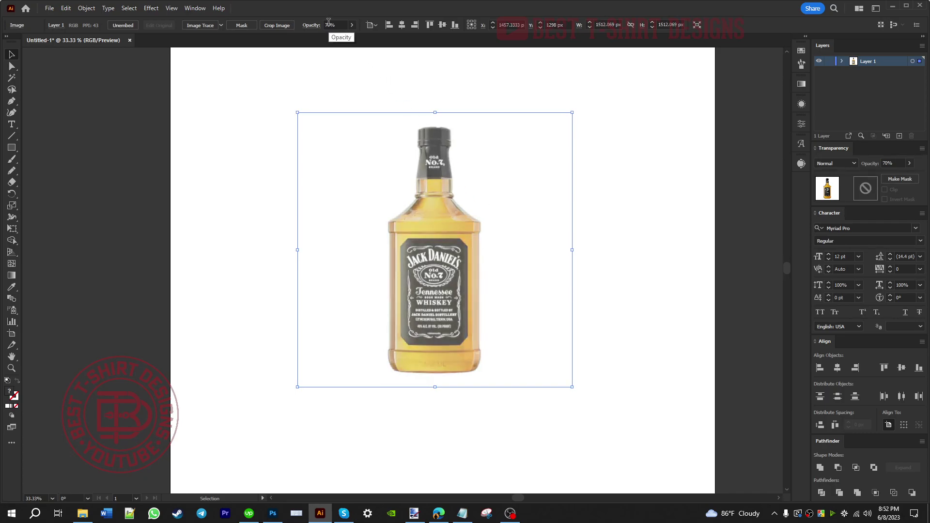
pyautogui.scroll(-10, 329, 22)
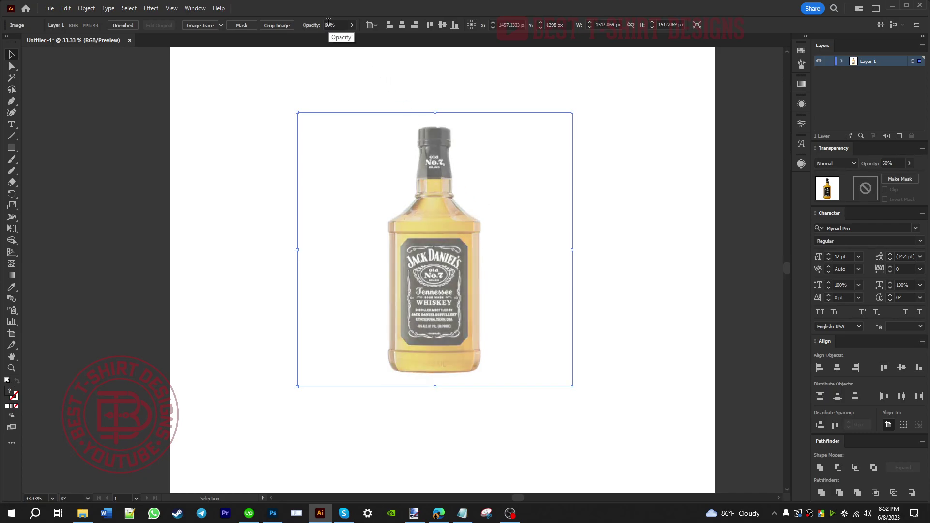
pyautogui.click(346, 61)
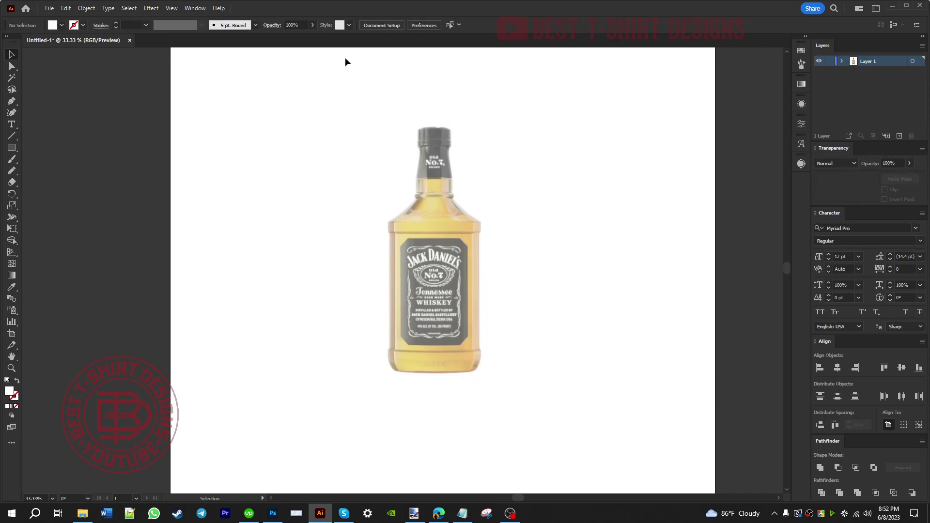
# Show the rulers and place a vertical guide through the bottle's centre
pyautogui.press('F10')
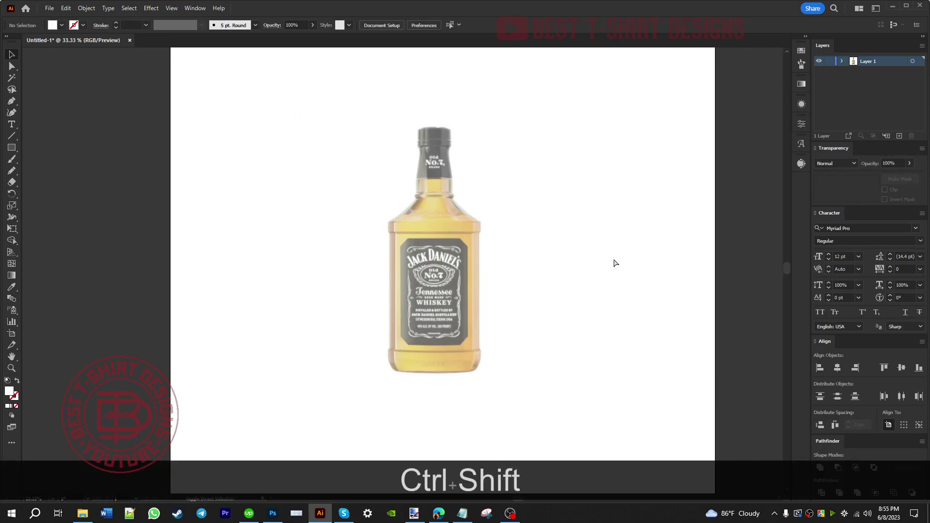
pyautogui.hotkey('ctrl', 'shift', 'r')
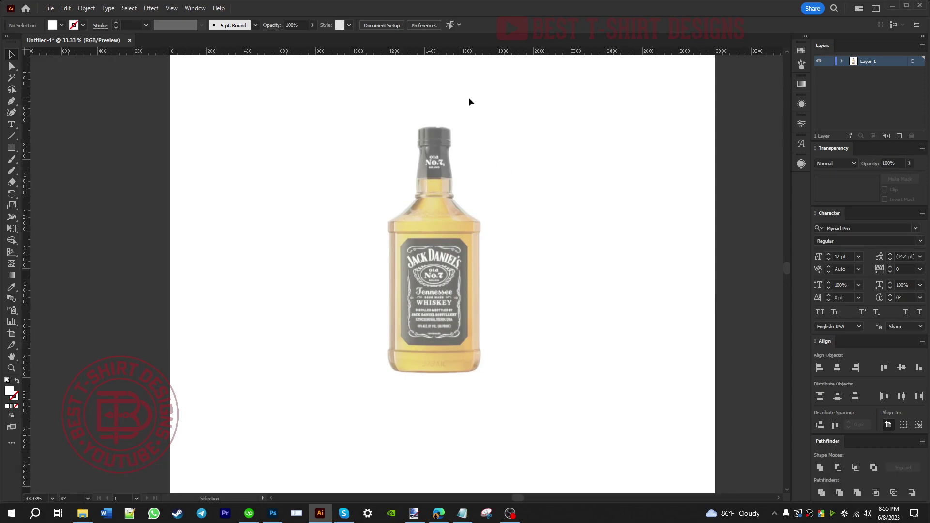
pyautogui.moveTo(458, 51); pyautogui.dragTo(435, 234)
pyautogui.press('alt')
pyautogui.press('alt')
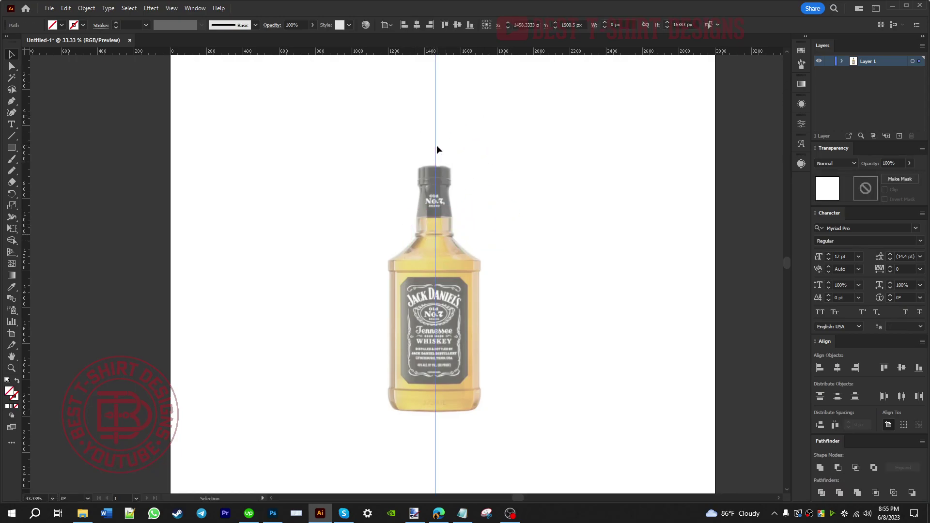
# Try shifting the vertical guide to the right of the bottle's centre and undo the move
pyautogui.click(458, 148)
pyautogui.moveTo(436, 149); pyautogui.dragTo(463, 150)
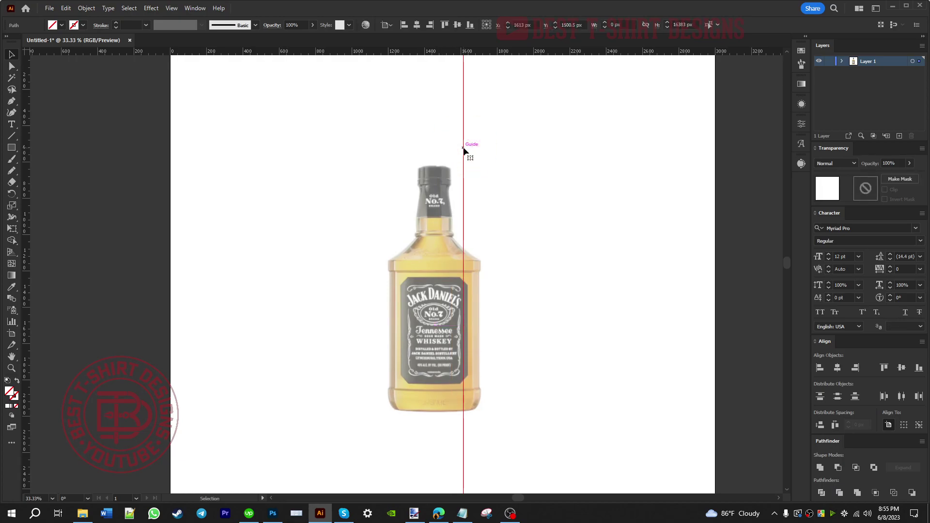
pyautogui.hotkey('ctrl', 'z')
# Lock the guides so the centre guide cannot be moved
pyautogui.rightClick(436, 158)
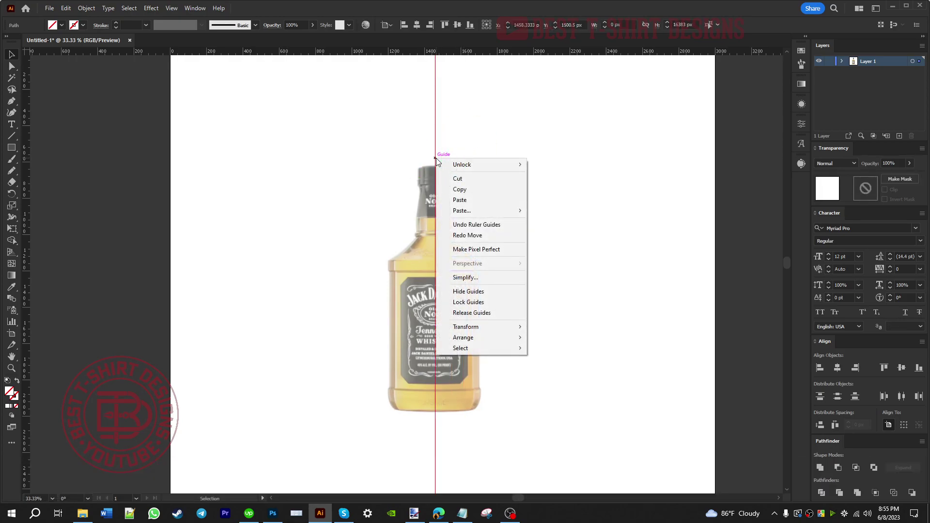
pyautogui.click(460, 302)
pyautogui.click(509, 151)
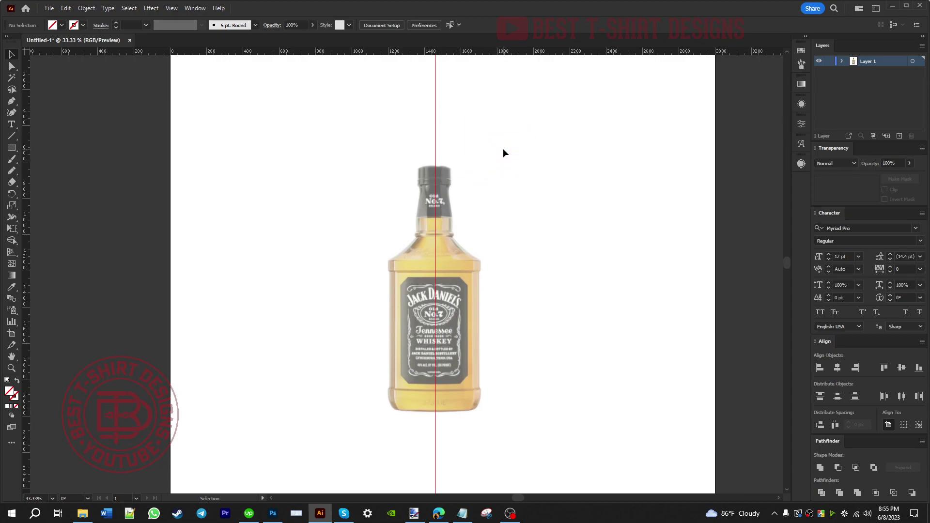
# Undo the guide and place a new vertical guide along the bottle's centre line
pyautogui.hotkey('ctrl', 'z')
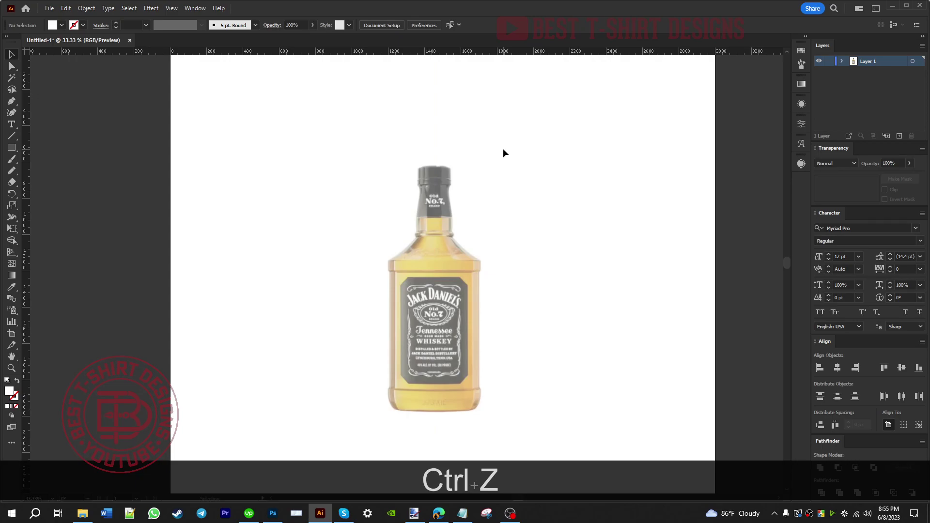
pyautogui.moveTo(453, 51); pyautogui.dragTo(435, 181)
pyautogui.press('alt')
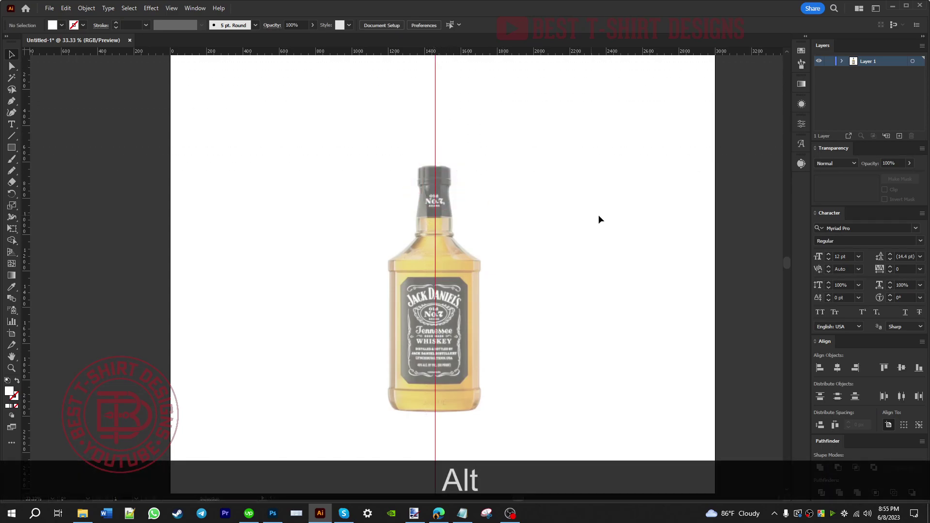
# Lock the bottle photo's layer and add a new layer above it
pyautogui.click(829, 62)
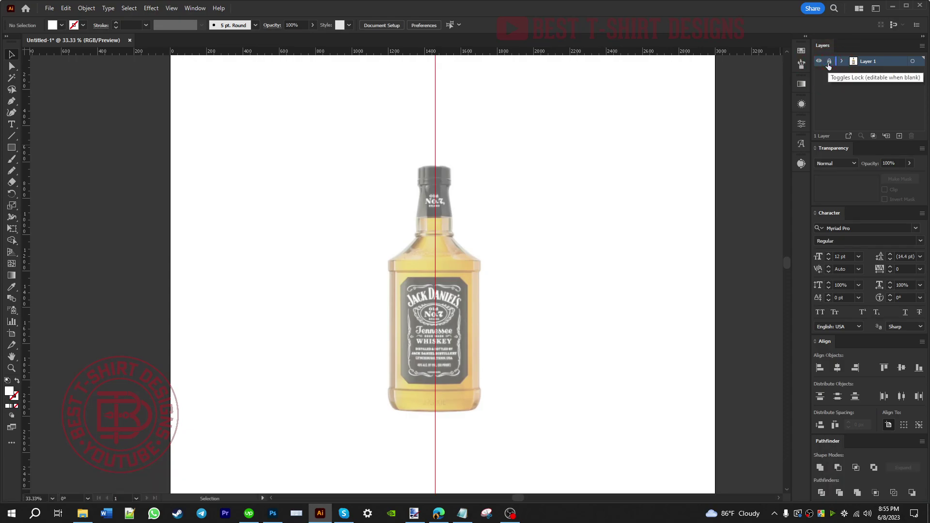
pyautogui.click(899, 136)
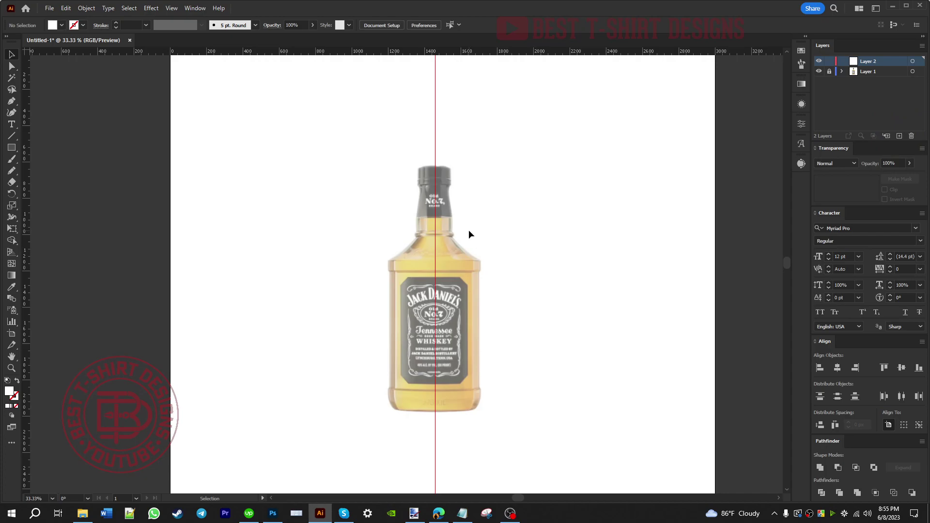
# Set a black fill and, with the Pen tool, trace the left half of the cap from the centre guide to its lower corner
pyautogui.scroll(3, 425, 153)
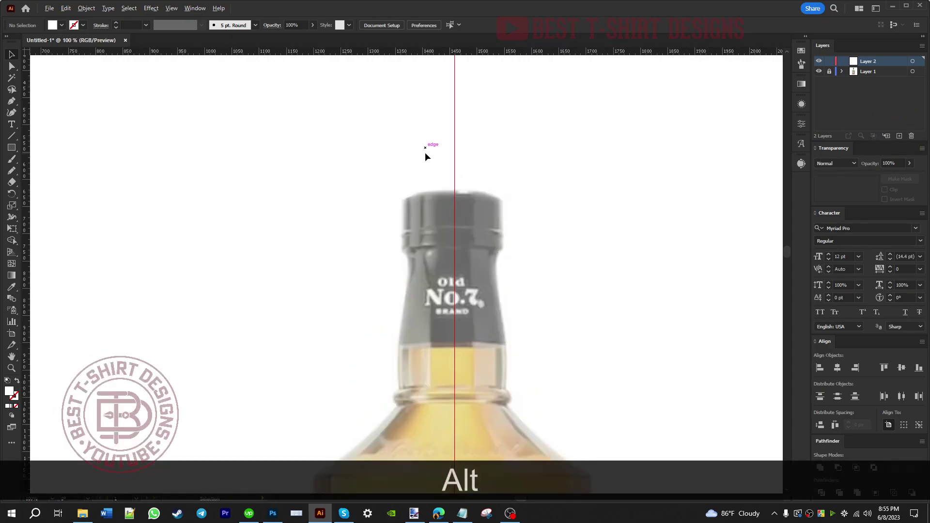
pyautogui.press('p')
pyautogui.click(62, 25)
pyautogui.click(27, 41)
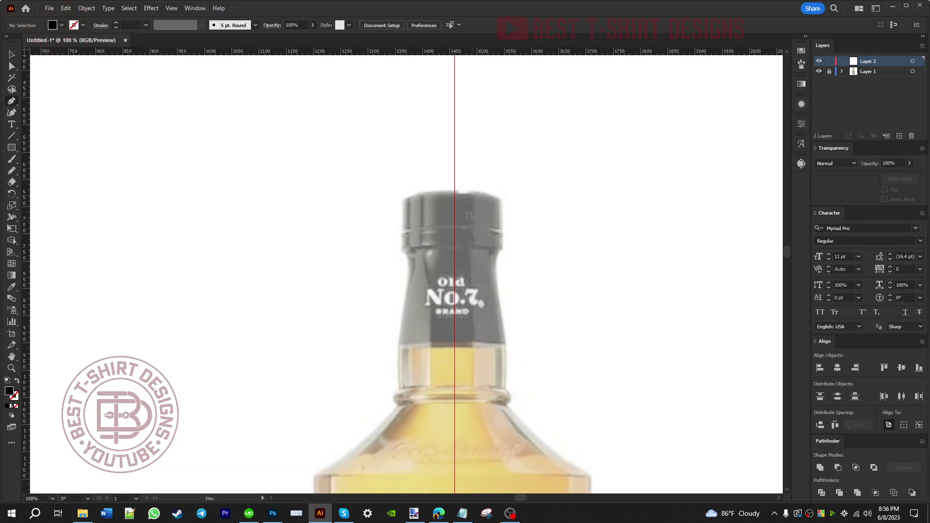
pyautogui.click(454, 192)
pyautogui.scroll(4, 455, 192)
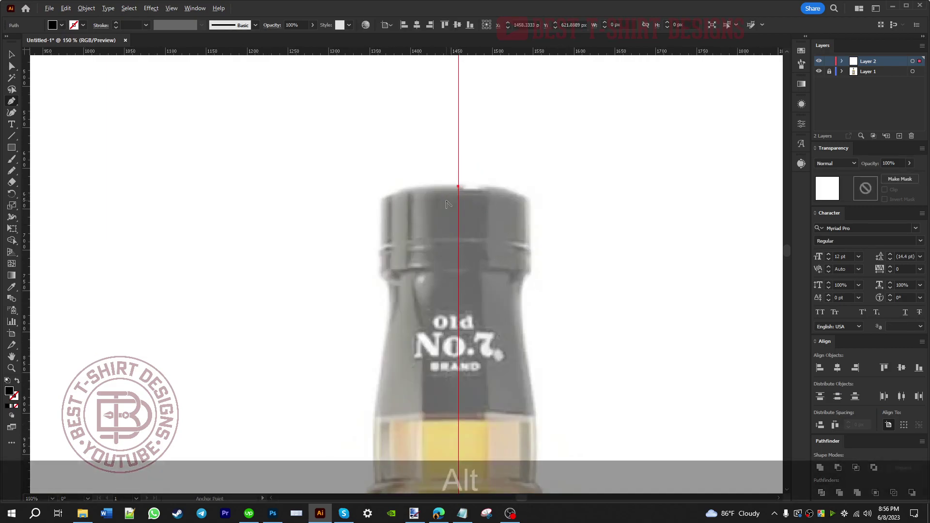
pyautogui.moveTo(317, 196); pyautogui.dragTo(314, 342)
pyautogui.press('shift')
pyautogui.click(317, 342)
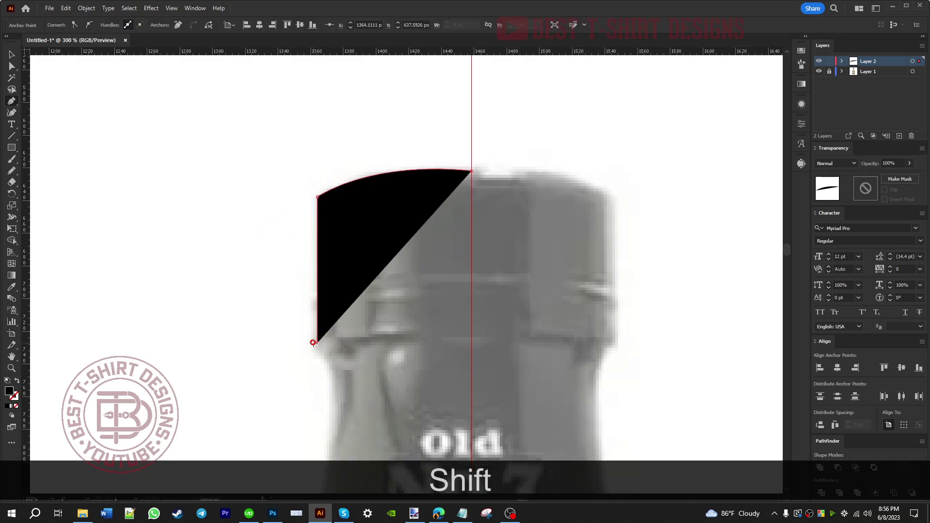
# Continue the path with a short inward curve from the cap's lower left corner to the neck
pyautogui.keyDown('ctrl'); pyautogui.click(336, 375); pyautogui.keyUp('ctrl')
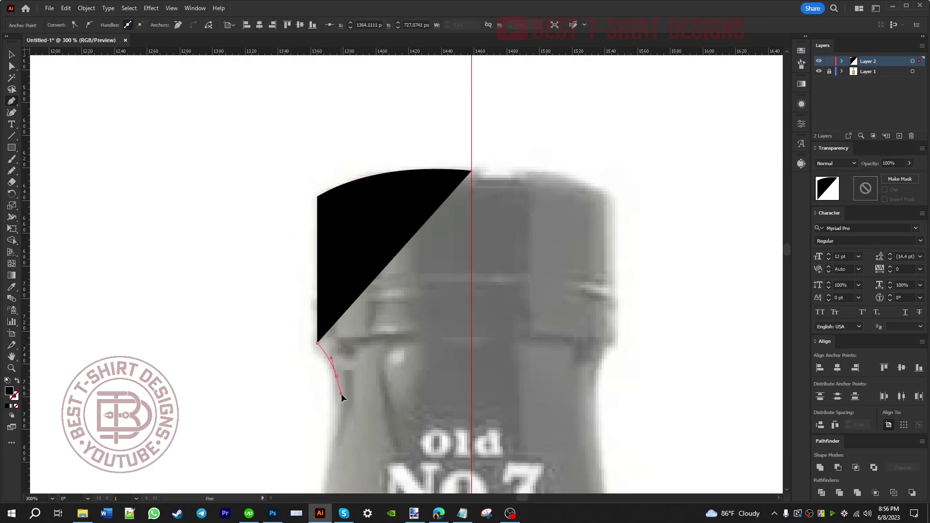
pyautogui.press('alt')
pyautogui.scroll(-2, 341, 393)
pyautogui.moveTo(336, 376); pyautogui.dragTo(333, 508)
pyautogui.moveTo(425, 274)
pyautogui.mouseDown()
pyautogui.moveTo(420, 259)
pyautogui.moveTo(415, 288)
pyautogui.mouseUp()
pyautogui.moveTo(415, 291); pyautogui.dragTo(410, 329)
pyautogui.keyDown('ctrl'); pyautogui.click(409, 445); pyautogui.keyUp('ctrl')
pyautogui.moveTo(409, 442); pyautogui.dragTo(414, 466)
pyautogui.hotkey('ctrl', 'z')
pyautogui.hotkey('ctrl', 'z')
# Trace the neck's left side with one curve down to just above the neck ring and remove the anchor's outgoing handle
pyautogui.scroll(-1, 400, 202)
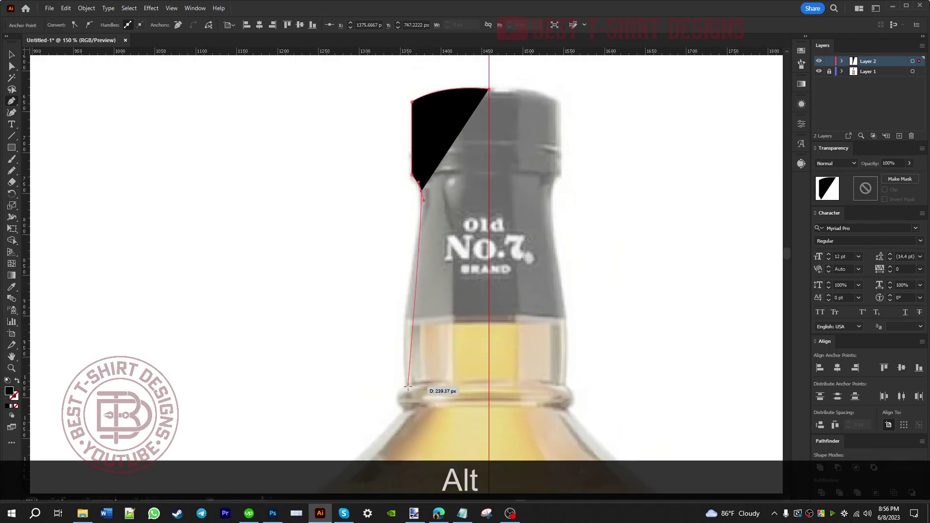
pyautogui.moveTo(406, 384); pyautogui.dragTo(418, 433)
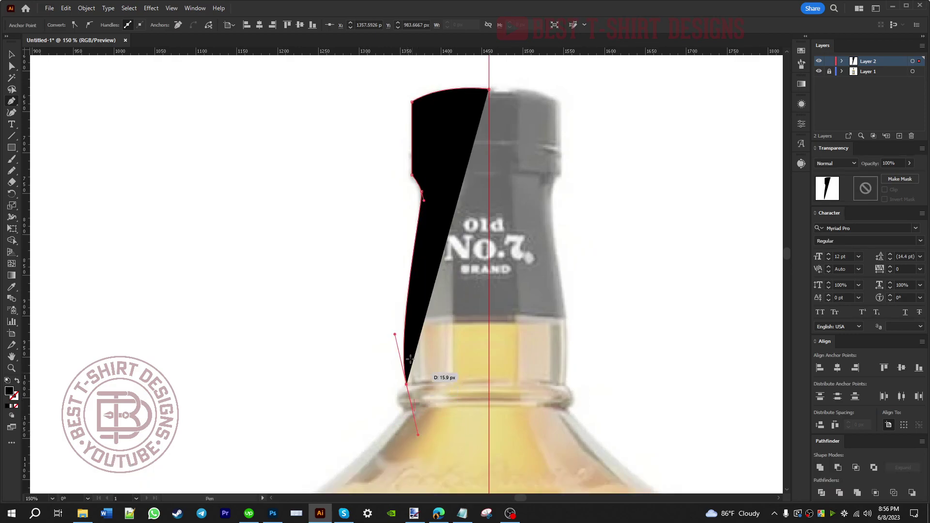
pyautogui.moveTo(395, 334); pyautogui.dragTo(398, 266)
pyautogui.click(406, 384)
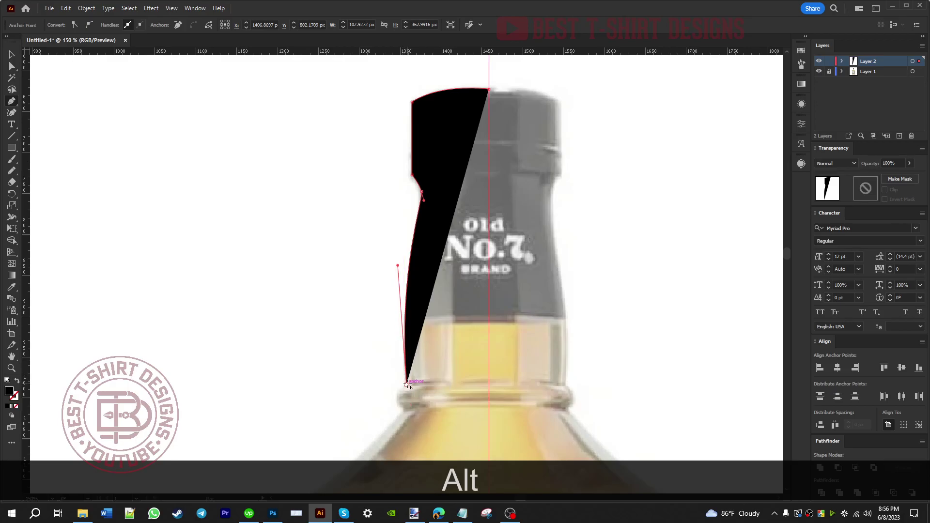
# Trace the rounded left edge of the ring at the base of the neck
pyautogui.scroll(-3, 409, 385)
pyautogui.click(402, 338)
pyautogui.moveTo(404, 344); pyautogui.dragTo(416, 359)
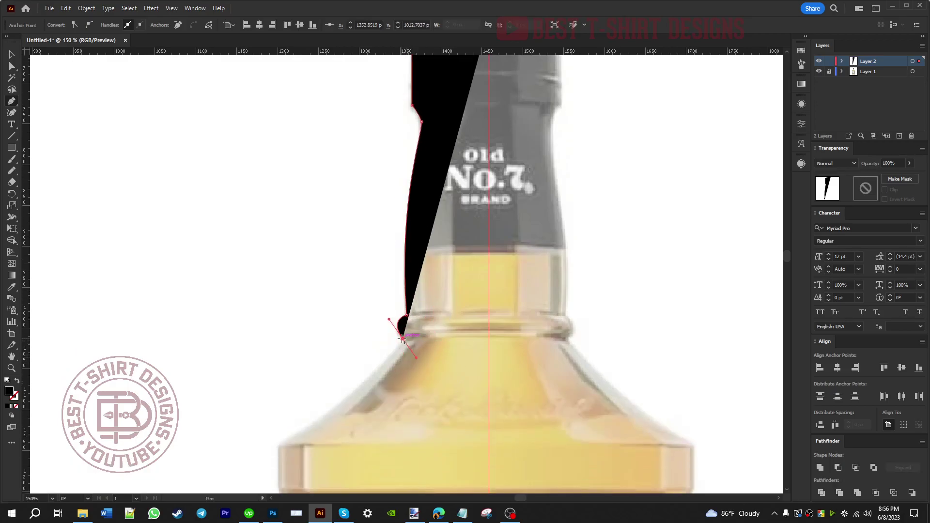
pyautogui.scroll(3, 402, 338)
pyautogui.moveTo(372, 297); pyautogui.dragTo(370, 309)
# Trace the left shoulder with a curve from the neck ring to the body's upper corner, and down the band's edge
pyautogui.moveTo(399, 336); pyautogui.dragTo(527, 205)
pyautogui.scroll(-1, 527, 205)
pyautogui.scroll(-1, 527, 206)
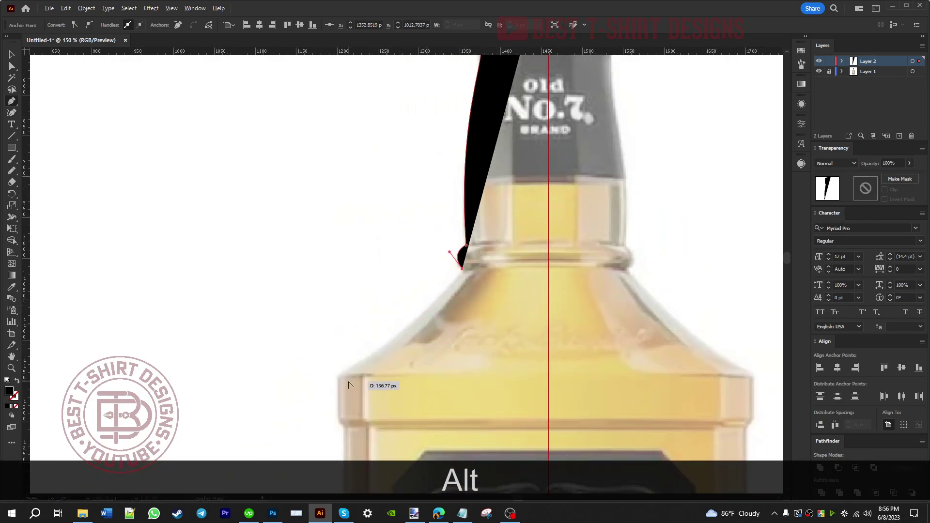
pyautogui.moveTo(338, 374); pyautogui.dragTo(247, 431)
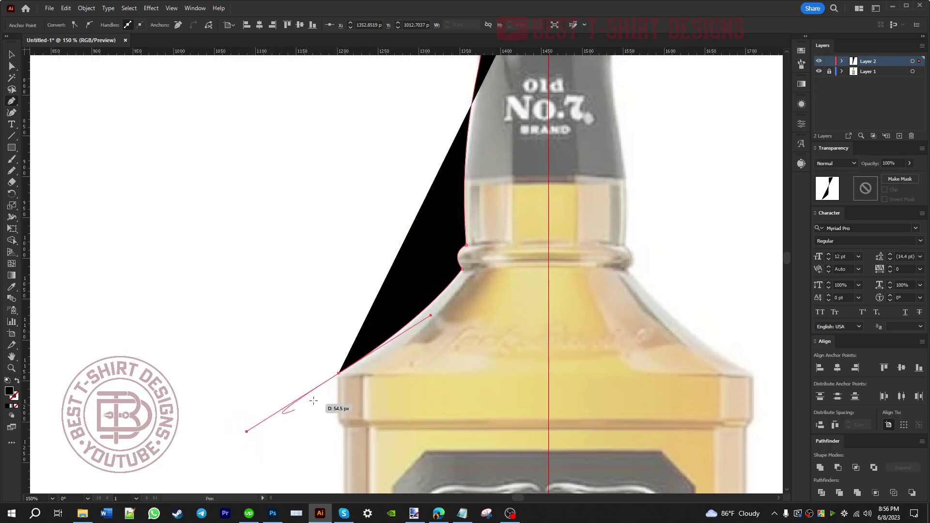
pyautogui.click(338, 373)
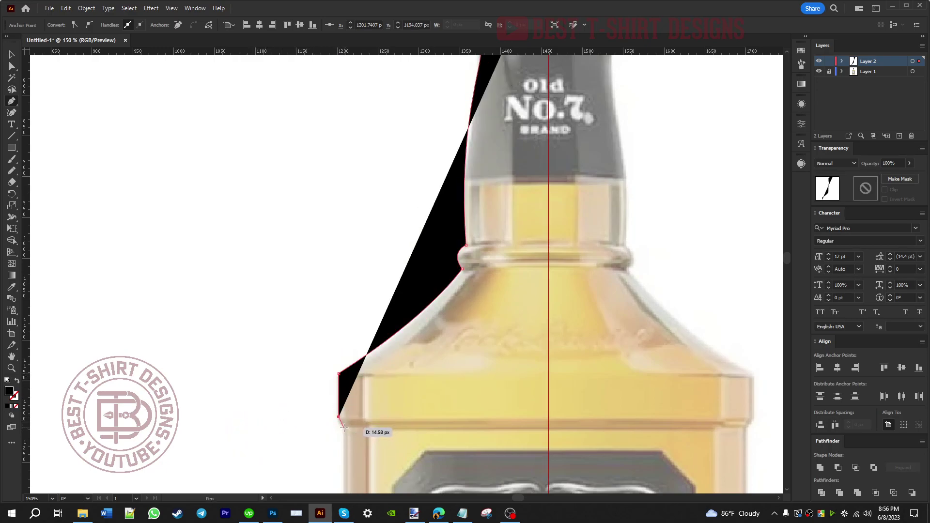
# Continue the outline inward below the band, straight down the body's left side, and outward to the base rim's corner
pyautogui.click(344, 427)
pyautogui.moveTo(343, 427); pyautogui.dragTo(378, 170)
pyautogui.scroll(-1, 439, 378)
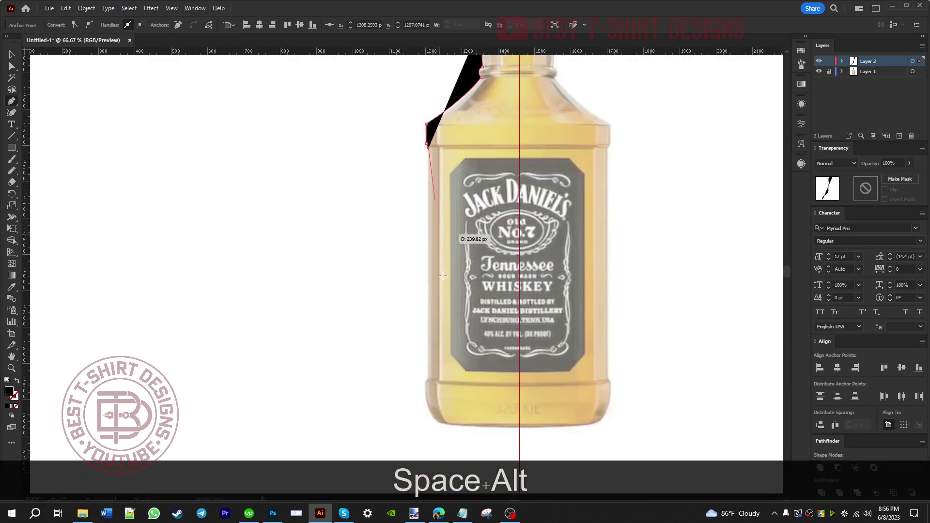
pyautogui.scroll(1, 439, 379)
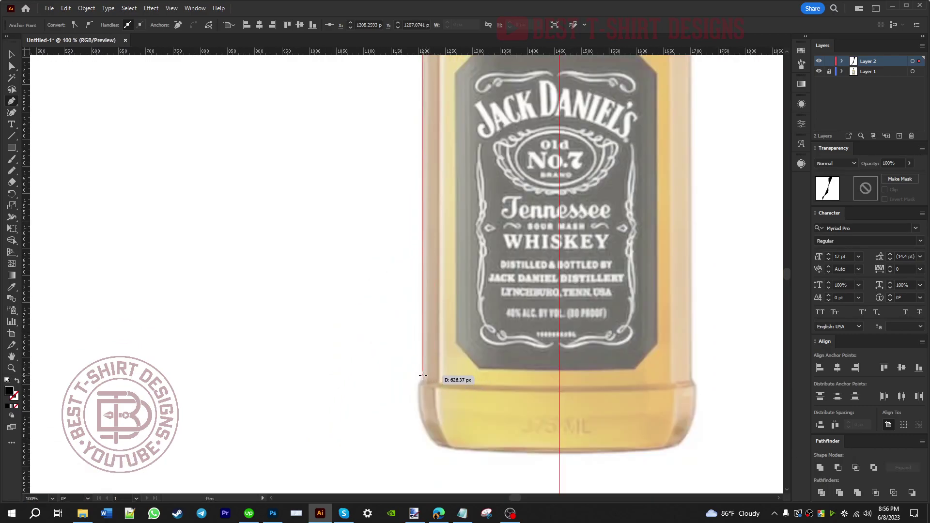
pyautogui.click(421, 381)
pyautogui.scroll(2, 421, 381)
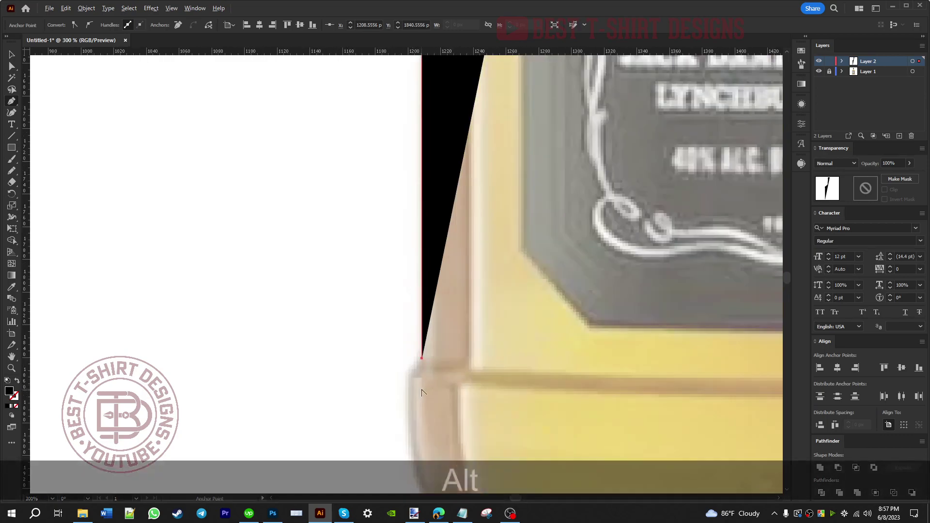
pyautogui.click(407, 373)
# Trace the rounded lower left corner of the base and end the path with a curve at the centre guide
pyautogui.scroll(-2, 407, 374)
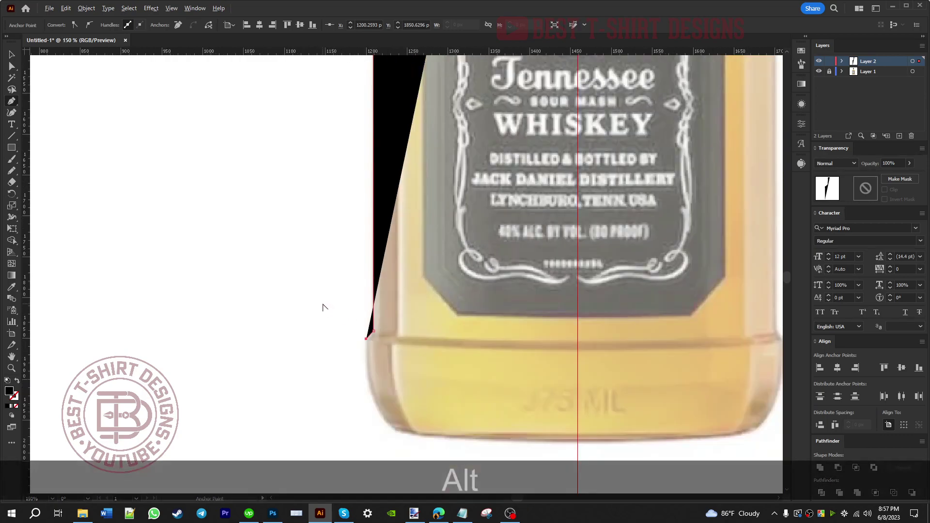
pyautogui.click(407, 432)
pyautogui.moveTo(408, 433); pyautogui.dragTo(453, 446)
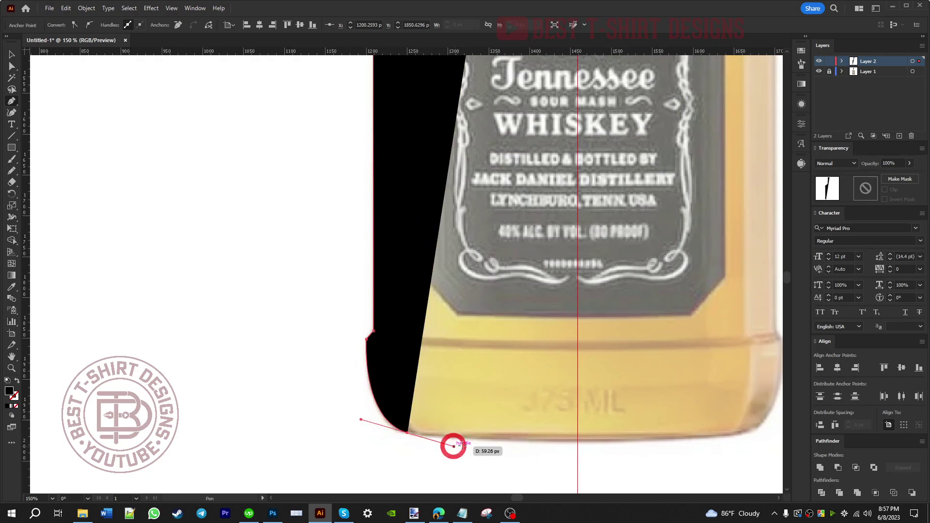
pyautogui.click(577, 441)
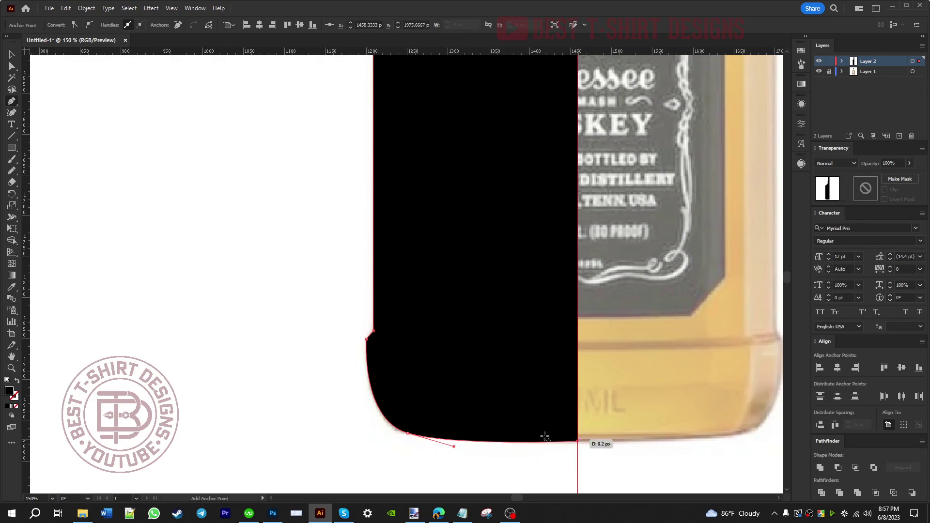
# Swap the fill and stroke of the half-bottle path so it has only a black stroke
pyautogui.scroll(-4, 339, 401)
pyautogui.scroll(3, 467, 311)
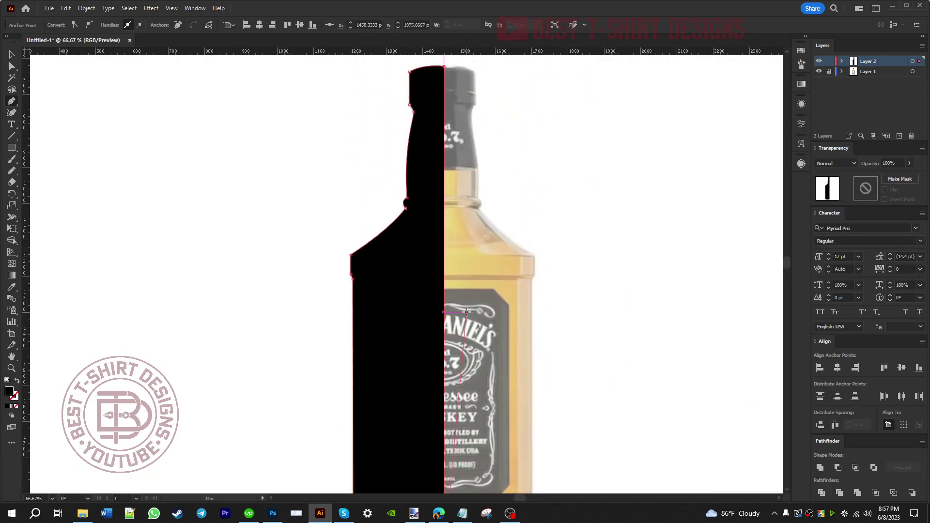
pyautogui.scroll(-1, 486, 219)
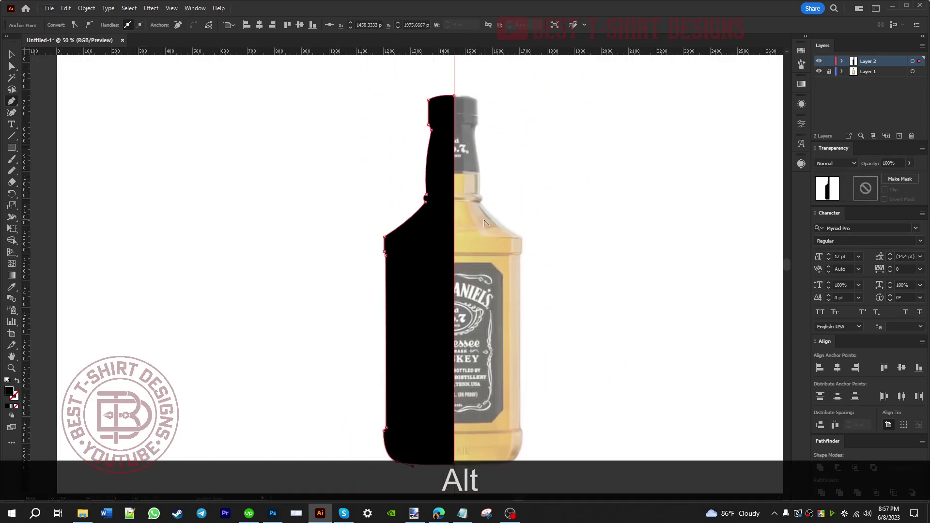
pyautogui.hotkey('shift', 'x')
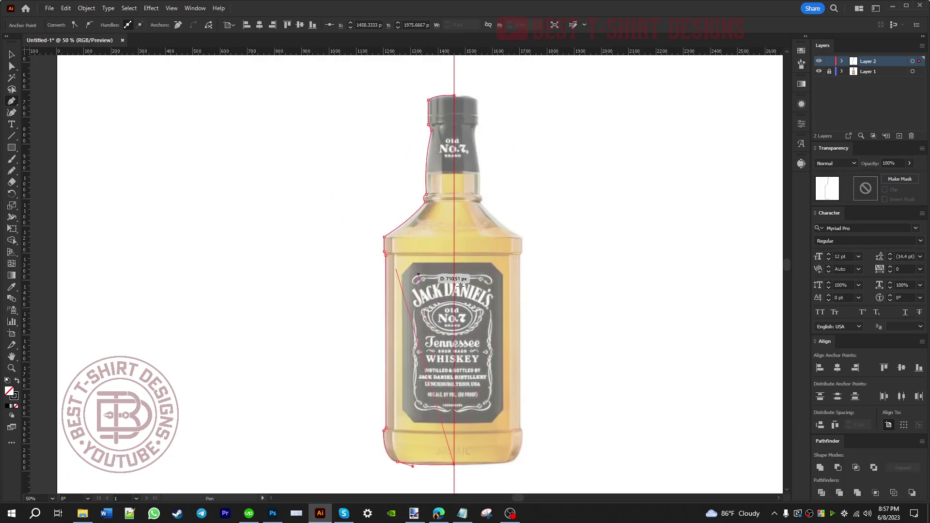
# Set the half-bottle outline's stroke weight to 10 pt and deselect it
pyautogui.click(12, 55)
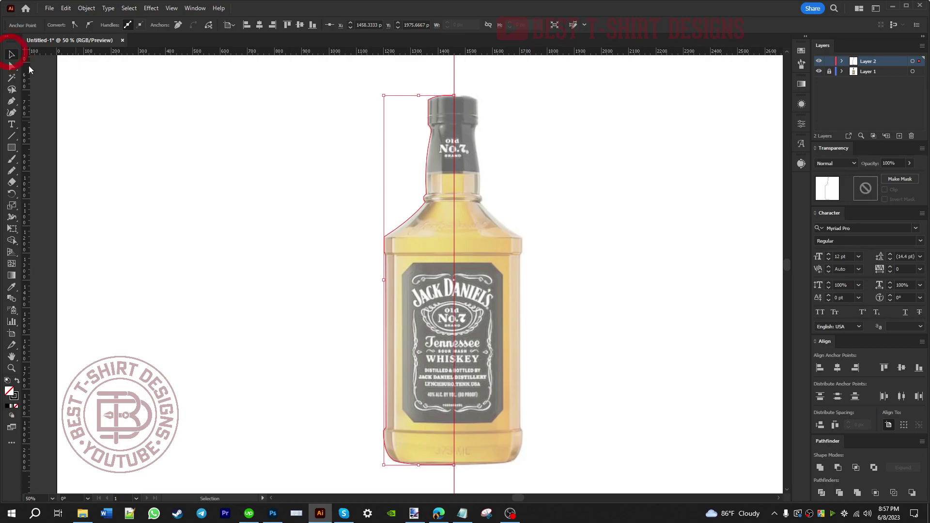
pyautogui.moveTo(400, 204); pyautogui.dragTo(422, 239)
pyautogui.click(135, 21)
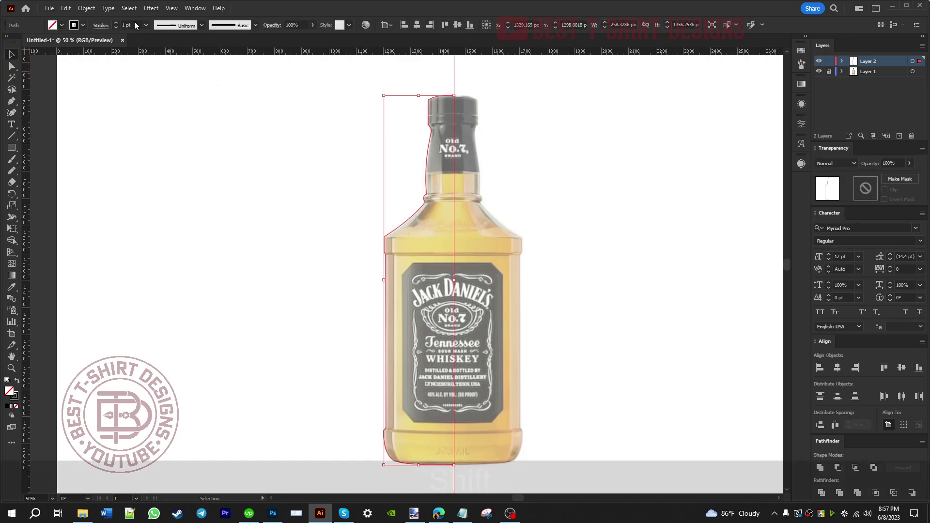
pyautogui.hotkey('shift', 'Up')
pyautogui.click(218, 191)
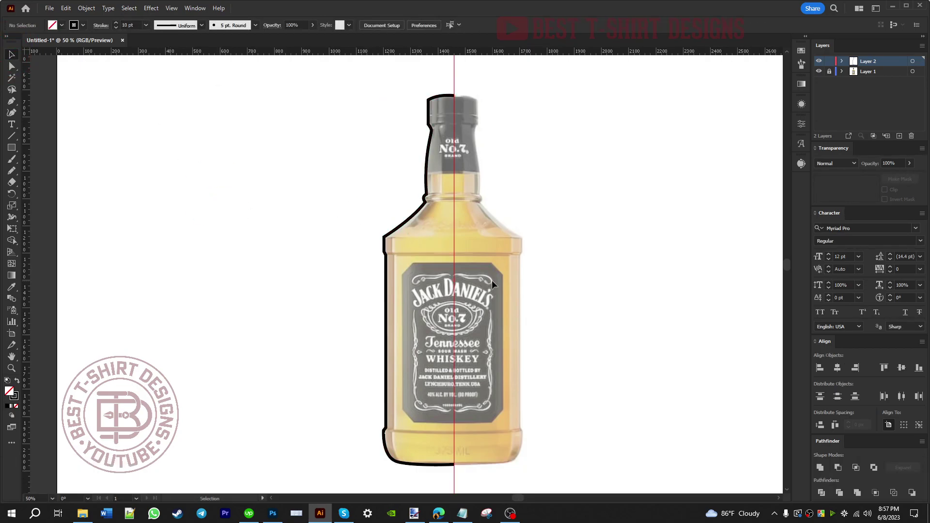
# Capture the bottle area with the screenshot tool and sketch a red freehand contour inside the bottle's body
pyautogui.scroll(-2, 492, 280)
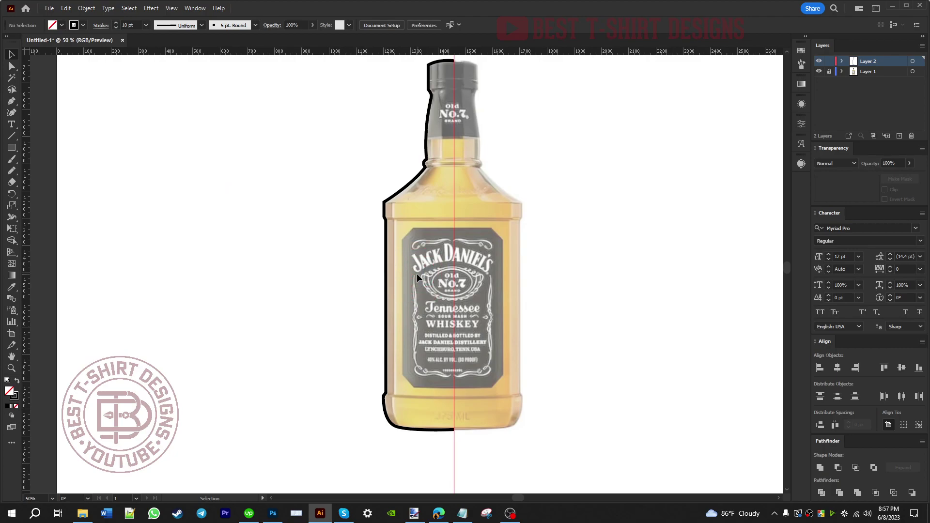
pyautogui.scroll(1, 416, 273)
pyautogui.press('space')
pyautogui.moveTo(494, 323); pyautogui.dragTo(478, 319)
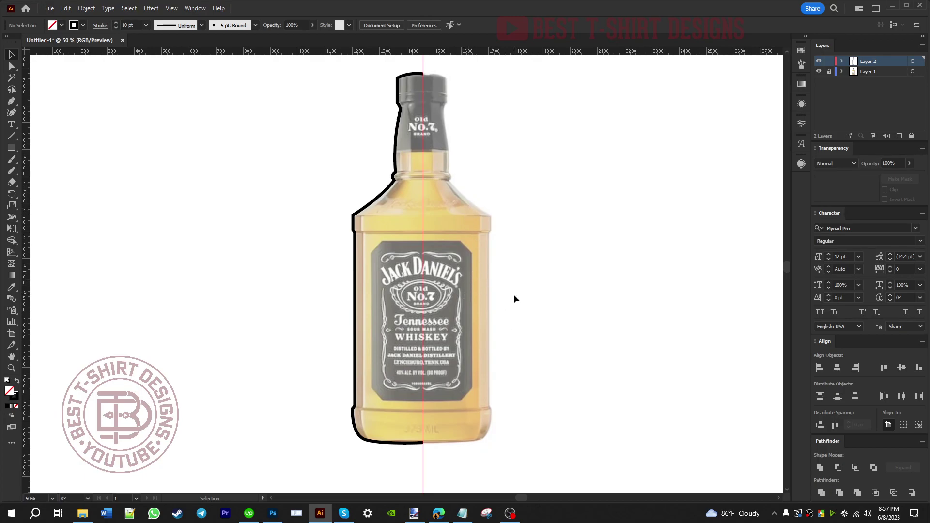
pyautogui.press('super+shift+s')
pyautogui.moveTo(256, 59); pyautogui.dragTo(568, 460)
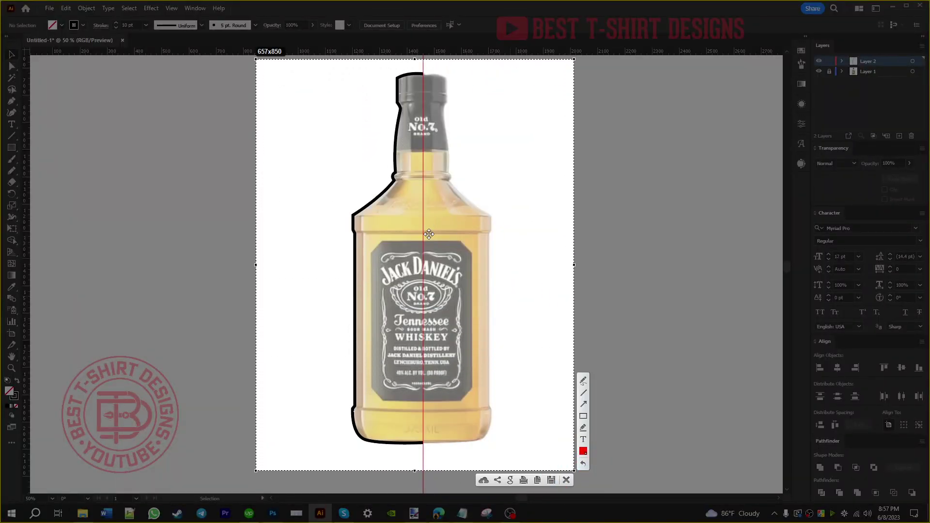
pyautogui.click(583, 381)
pyautogui.moveTo(414, 182); pyautogui.dragTo(414, 182)
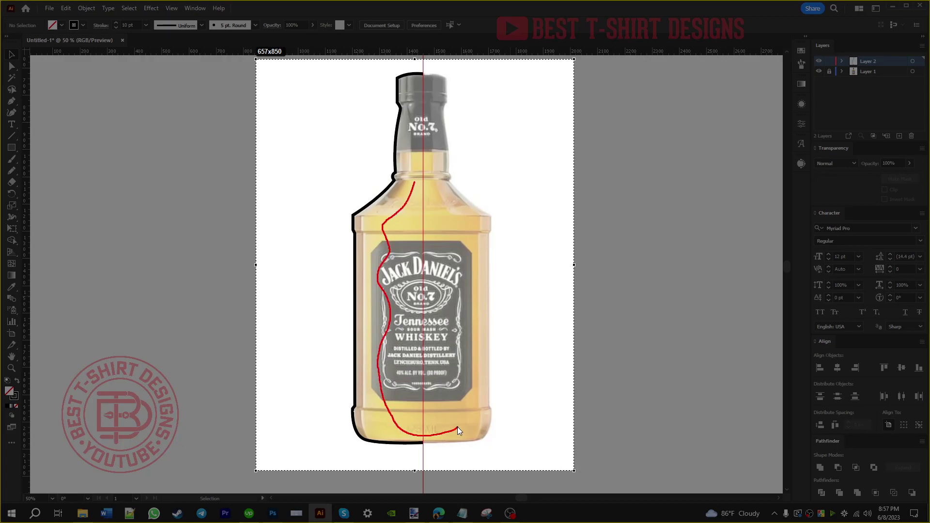
pyautogui.moveTo(437, 196); pyautogui.dragTo(415, 180)
# Mark the bottle's sides with short red strokes, add arrows to the label and left shoulder, and discard the screenshot
pyautogui.moveTo(484, 176); pyautogui.dragTo(459, 204)
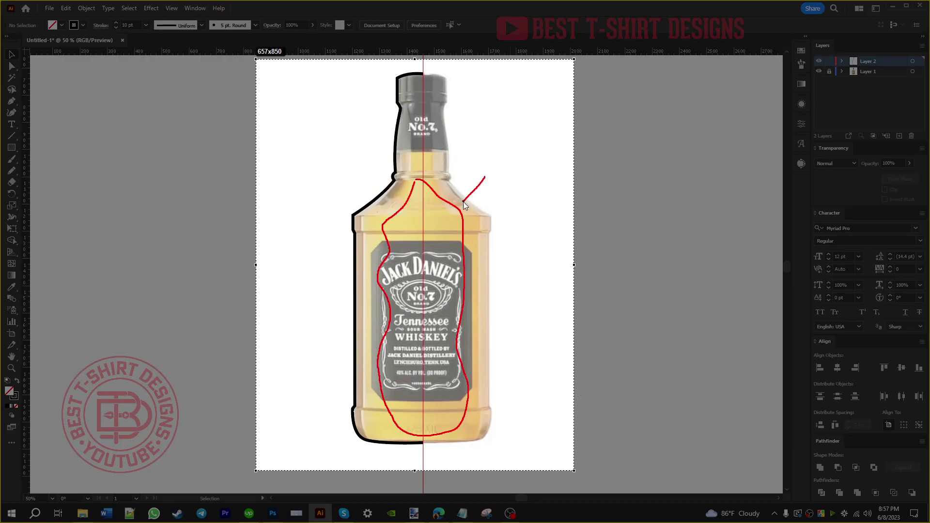
pyautogui.moveTo(513, 214); pyautogui.dragTo(479, 243)
pyautogui.moveTo(513, 325); pyautogui.dragTo(481, 304)
pyautogui.moveTo(338, 182); pyautogui.dragTo(389, 204)
pyautogui.moveTo(330, 221); pyautogui.dragTo(360, 239)
pyautogui.moveTo(328, 266)
pyautogui.mouseDown()
pyautogui.moveTo(361, 291)
pyautogui.moveTo(353, 333)
pyautogui.moveTo(371, 348)
pyautogui.mouseUp()
pyautogui.click(588, 402)
pyautogui.moveTo(557, 431); pyautogui.dragTo(415, 300)
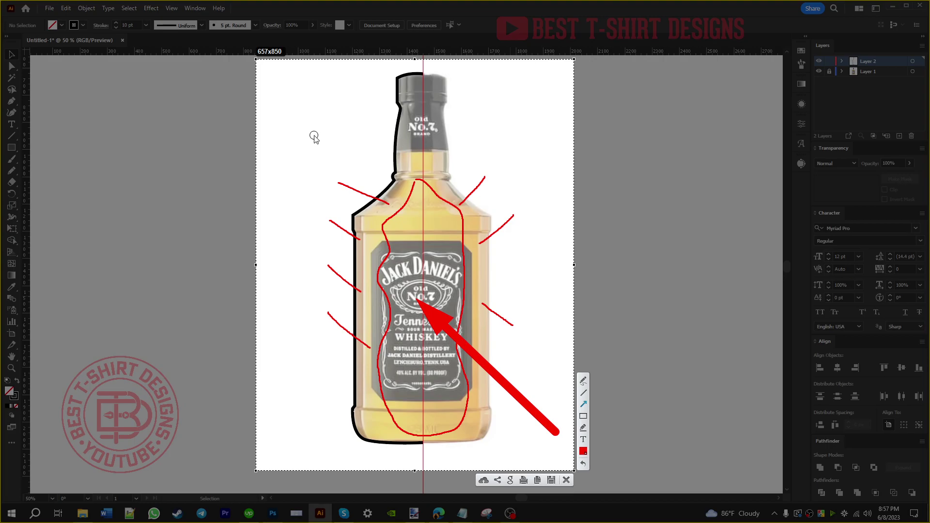
pyautogui.moveTo(297, 116); pyautogui.dragTo(368, 209)
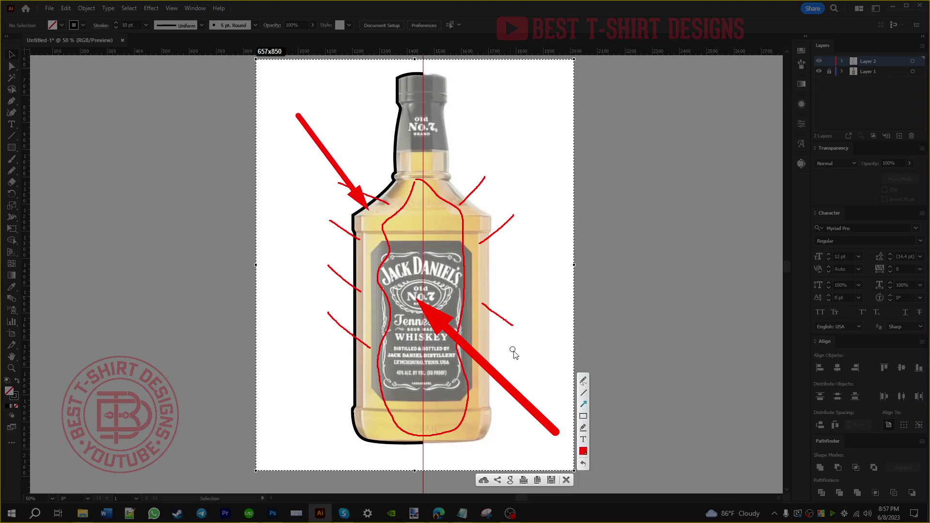
pyautogui.click(565, 480)
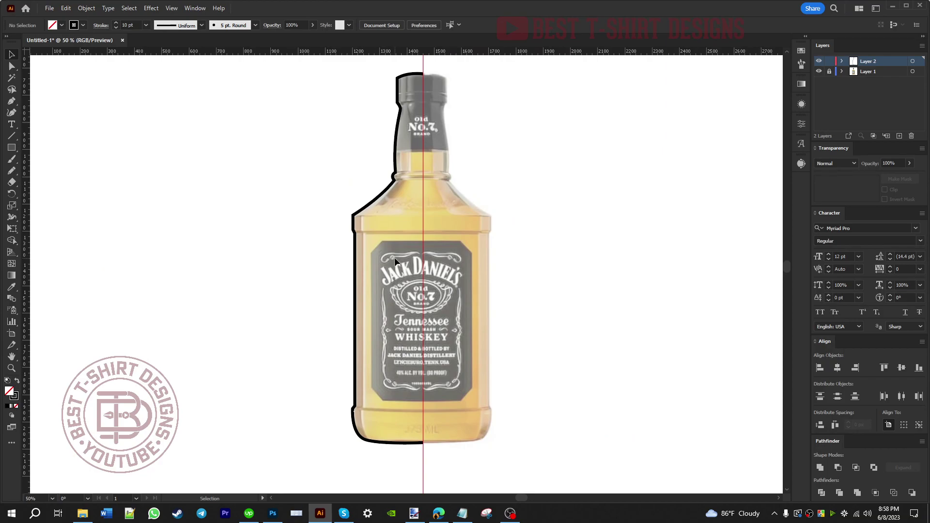
# Start an inner contour path with the Pen tool at the base's lower left curve and trace it up around the base rim
pyautogui.press('p')
pyautogui.press('v')
pyautogui.moveTo(363, 187); pyautogui.dragTo(386, 219)
pyautogui.click(387, 219)
pyautogui.press('p')
pyautogui.keyDown('alt'); pyautogui.scroll(1, 344, 230); pyautogui.keyUp('alt')
pyautogui.scroll(-3, 344, 230)
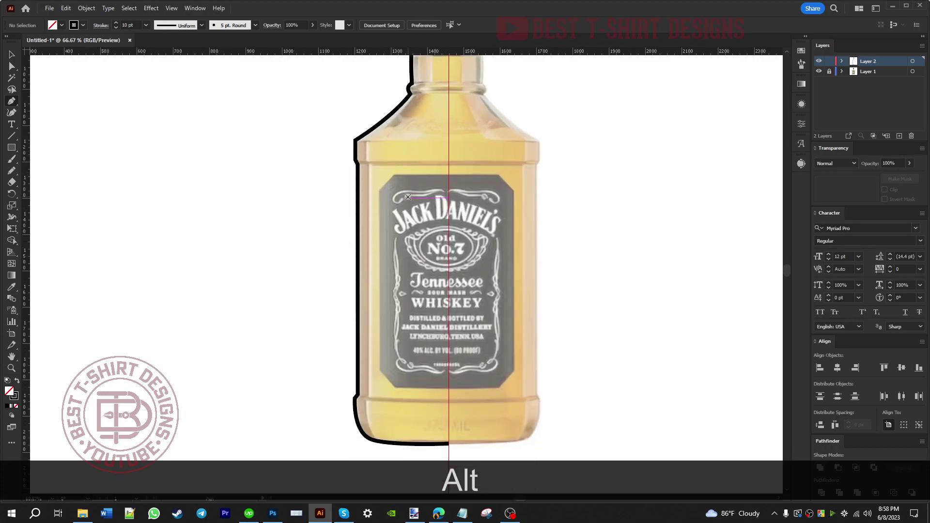
pyautogui.scroll(1, 393, 149)
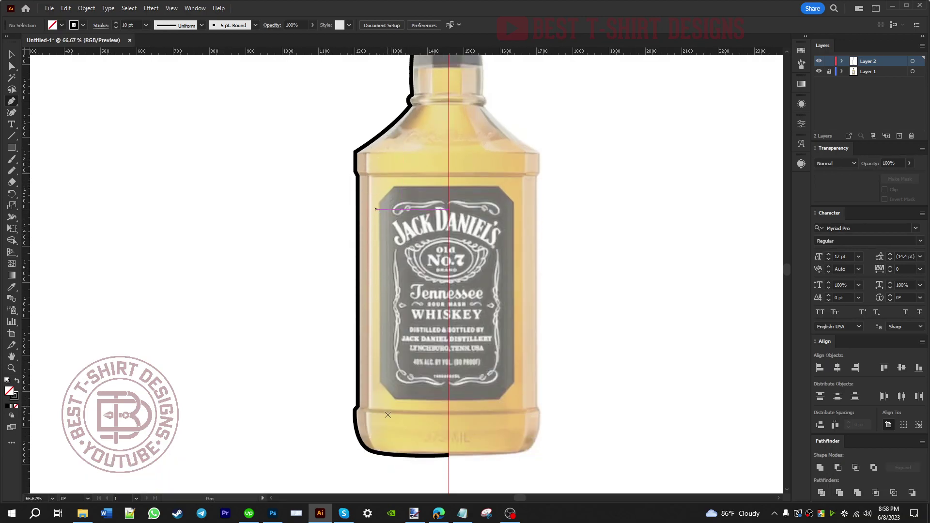
pyautogui.keyDown('alt'); pyautogui.scroll(1, 383, 446); pyautogui.keyUp('alt')
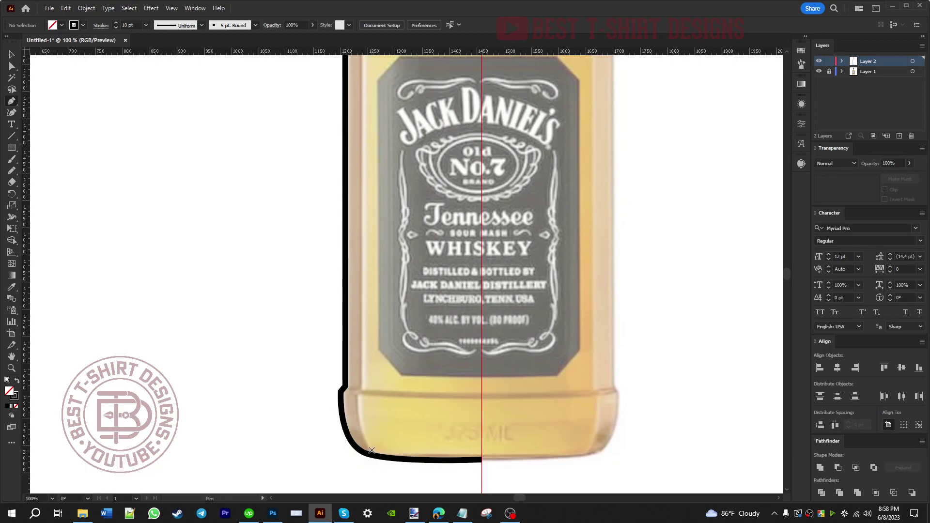
pyautogui.click(371, 450)
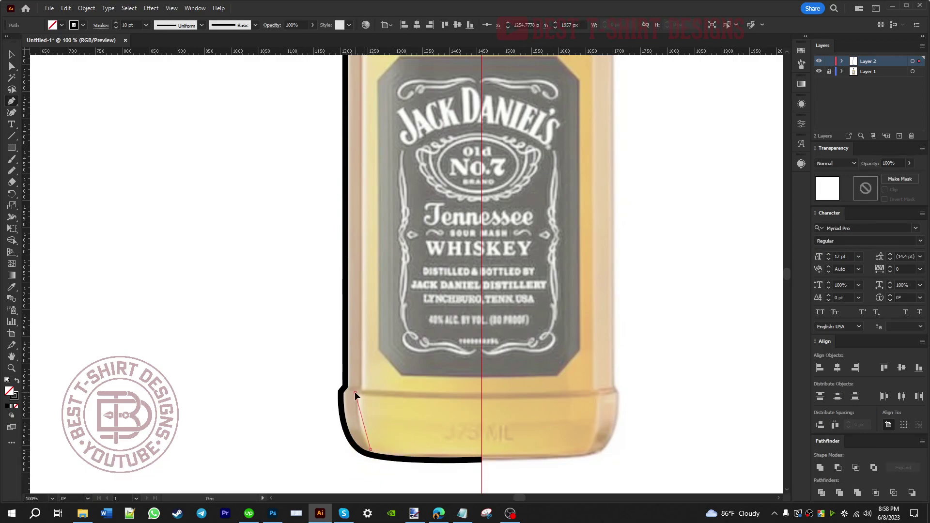
pyautogui.moveTo(356, 390); pyautogui.dragTo(362, 386)
# Continue the inner contour up the body's left side, around the band's corner, and along the shoulder to just below the neck ring
pyautogui.scroll(5, 361, 272)
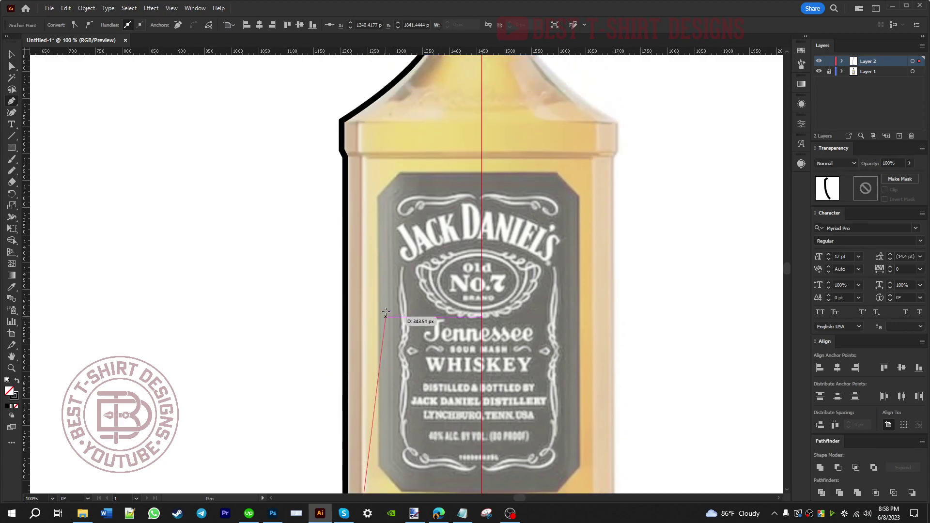
pyautogui.click(359, 155)
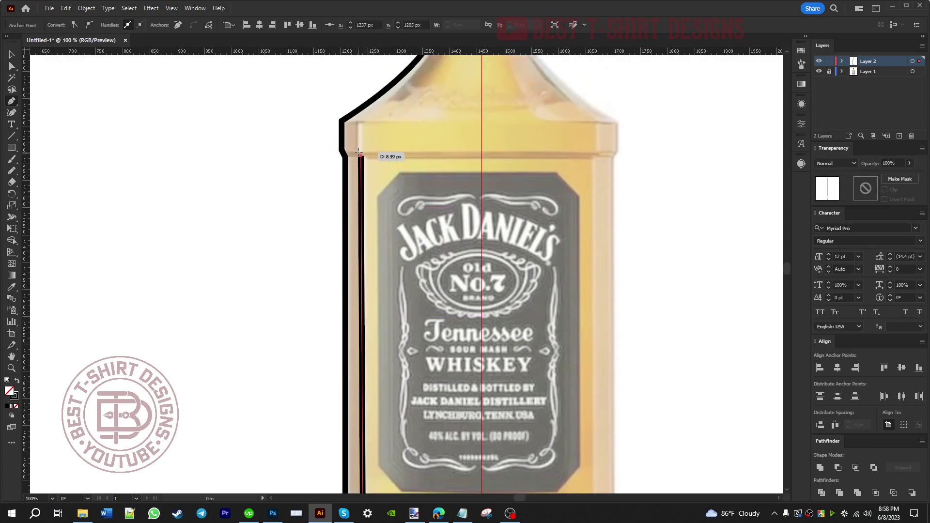
pyautogui.click(356, 122)
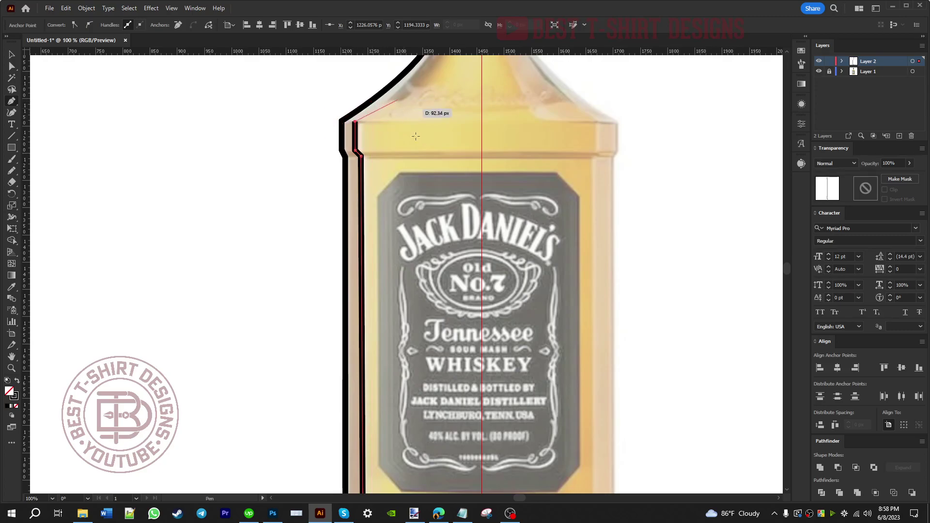
pyautogui.scroll(5, 416, 145)
pyautogui.moveTo(421, 172); pyautogui.dragTo(450, 132)
pyautogui.click(421, 172)
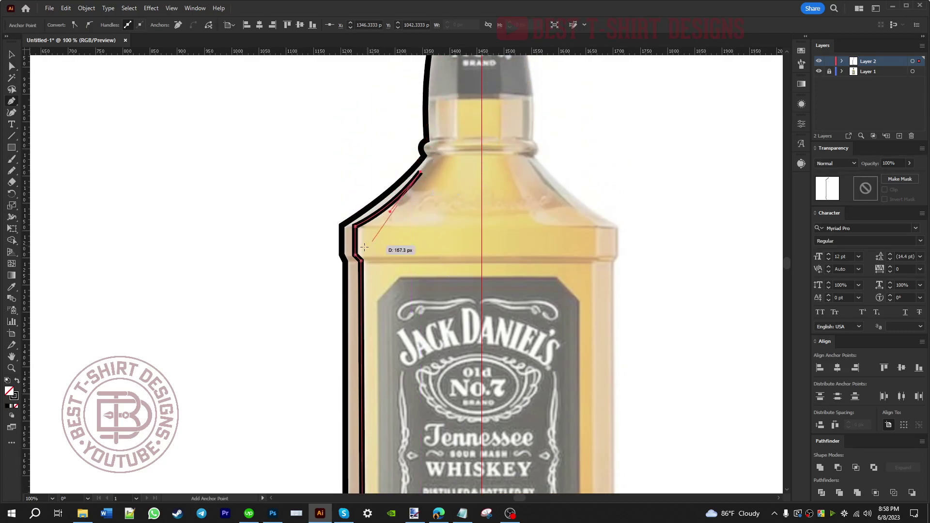
# Curve the path back down the shoulder and form a pointed spike reaching inward along the band's upper edge
pyautogui.moveTo(378, 226); pyautogui.dragTo(350, 242)
pyautogui.click(379, 226)
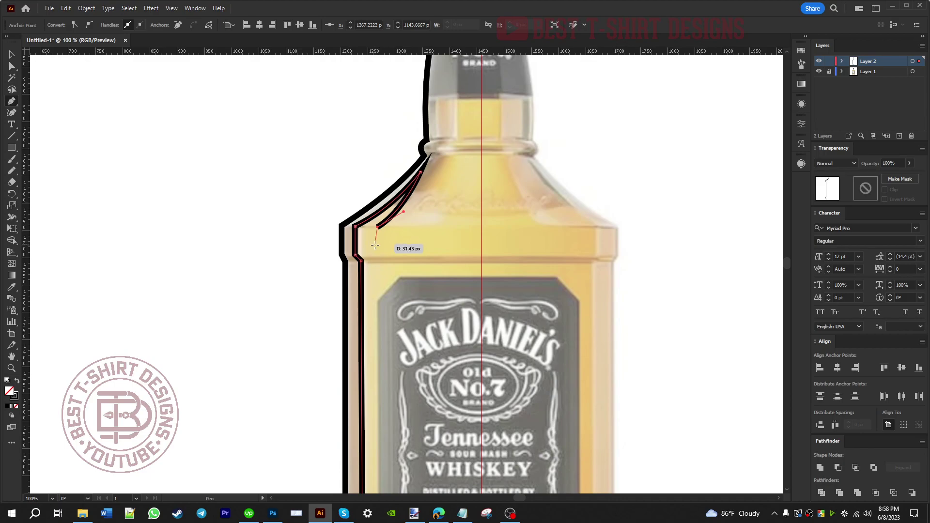
pyautogui.click(423, 227)
pyautogui.moveTo(370, 244); pyautogui.dragTo(374, 284)
# Undo the last curved segment and extend the path a short way down to the band's lower edge instead
pyautogui.scroll(-3, 373, 281)
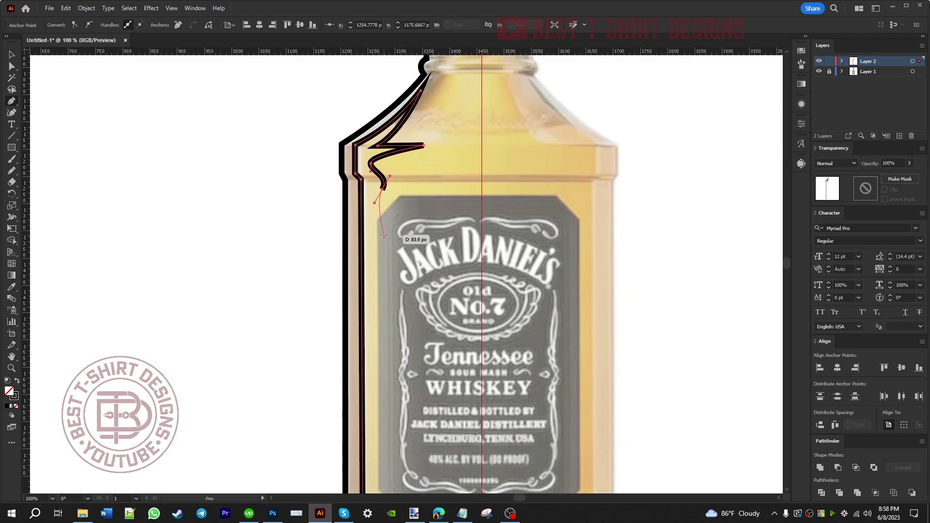
pyautogui.hotkey('ctrl', 'z')
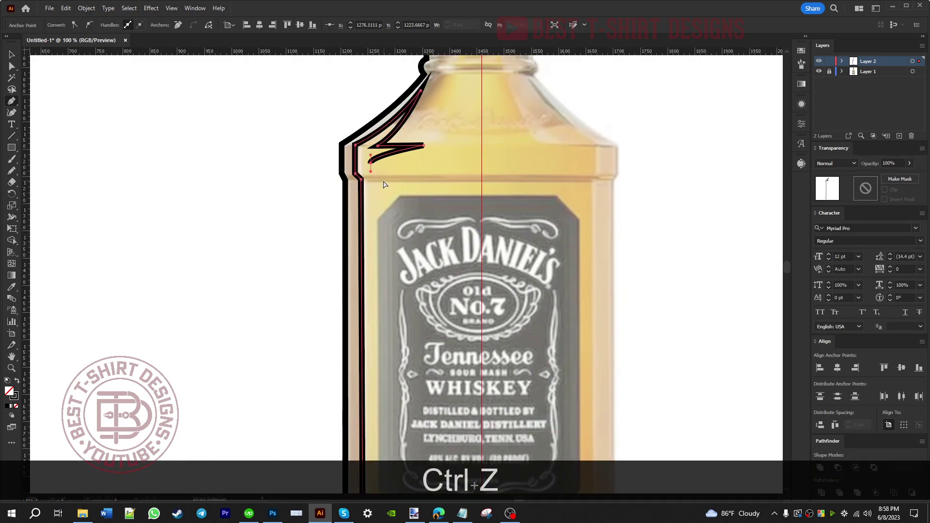
pyautogui.moveTo(372, 177); pyautogui.dragTo(370, 172)
# Run the path straight down to the base rim, step it outward, and curve it back to its starting point
pyautogui.scroll(-2, 370, 173)
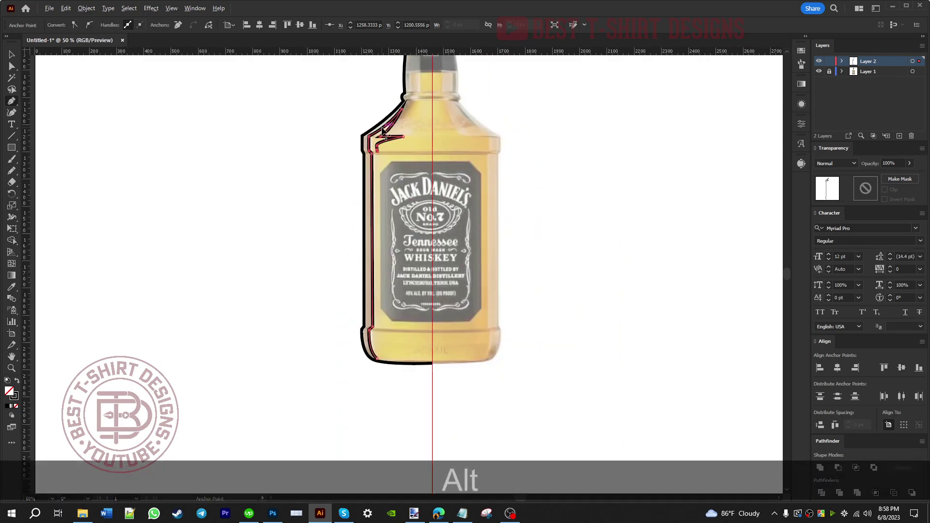
pyautogui.scroll(2, 379, 335)
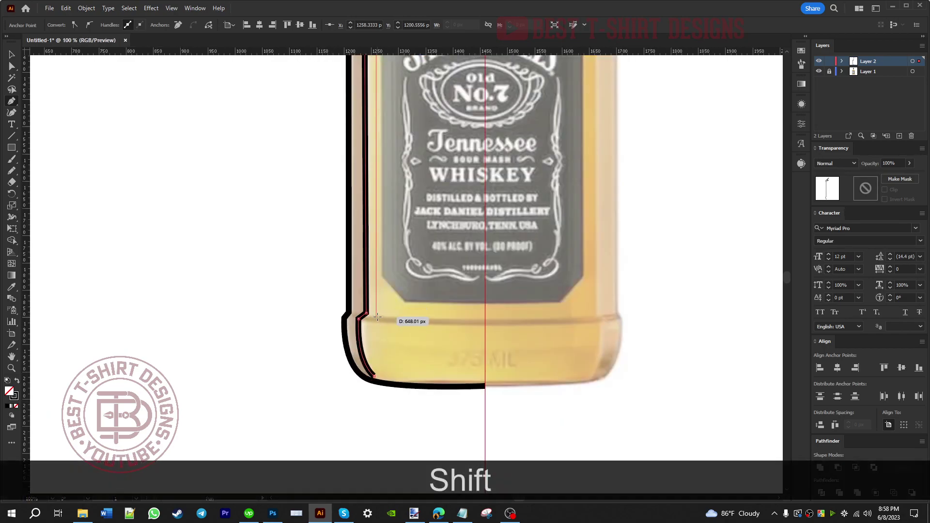
pyautogui.keyDown('shift'); pyautogui.click(377, 316); pyautogui.keyUp('shift')
pyautogui.click(368, 323)
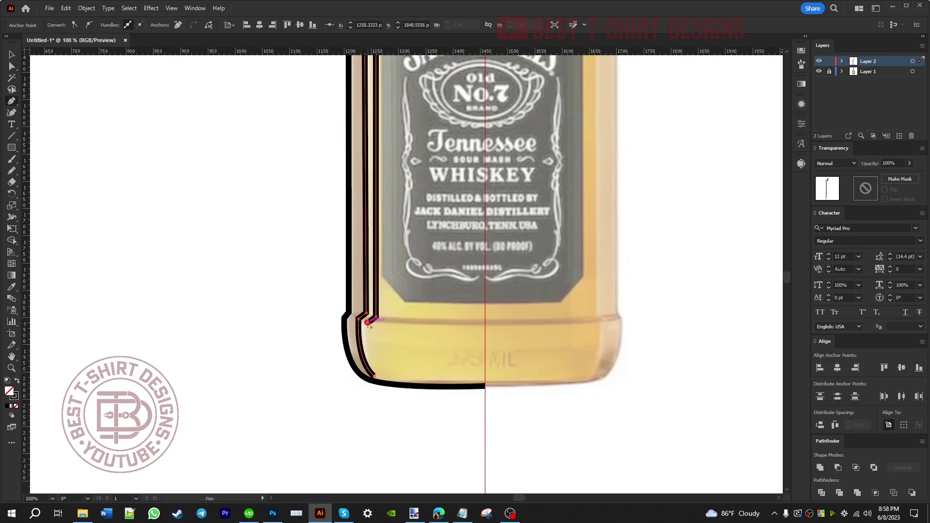
pyautogui.moveTo(373, 376); pyautogui.dragTo(378, 387)
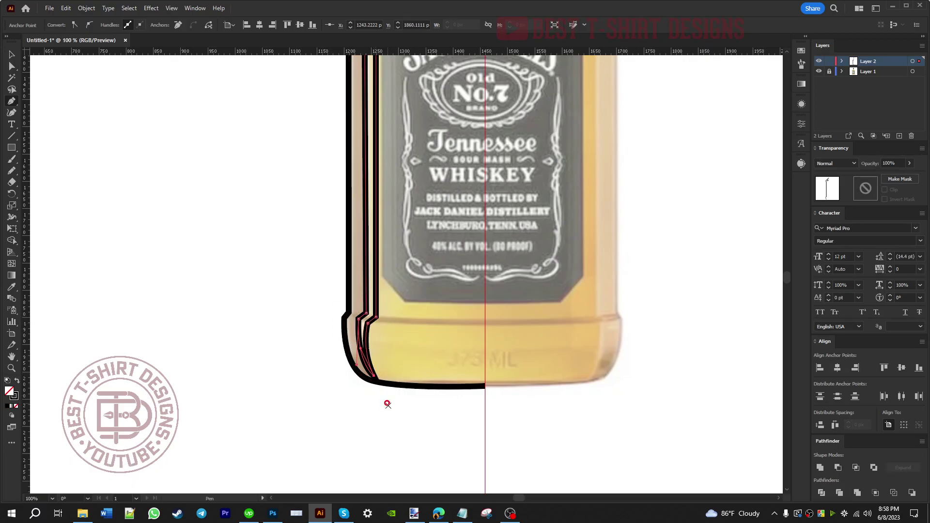
# Swap the fill and stroke of the closed inner contour, making it a solid black shape without an outline
pyautogui.scroll(-3, 408, 308)
pyautogui.press('v')
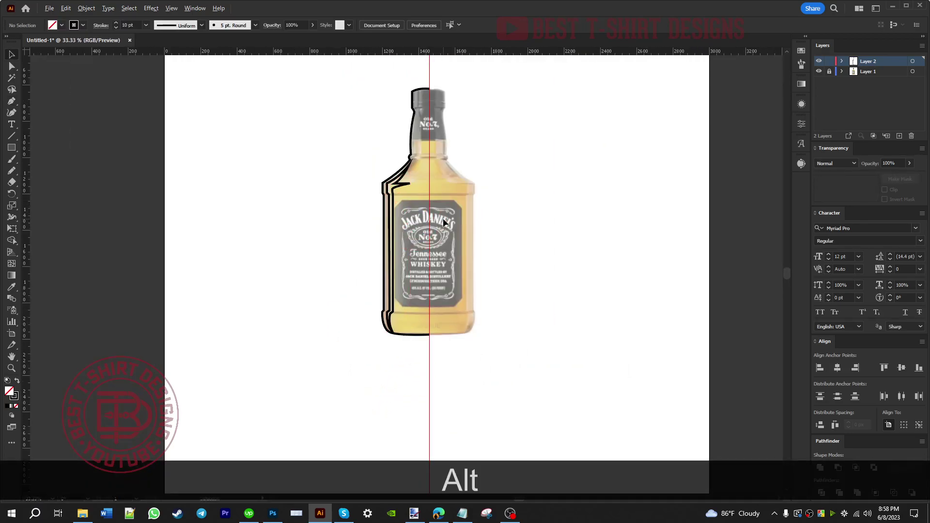
pyautogui.scroll(2, 441, 219)
pyautogui.click(390, 216)
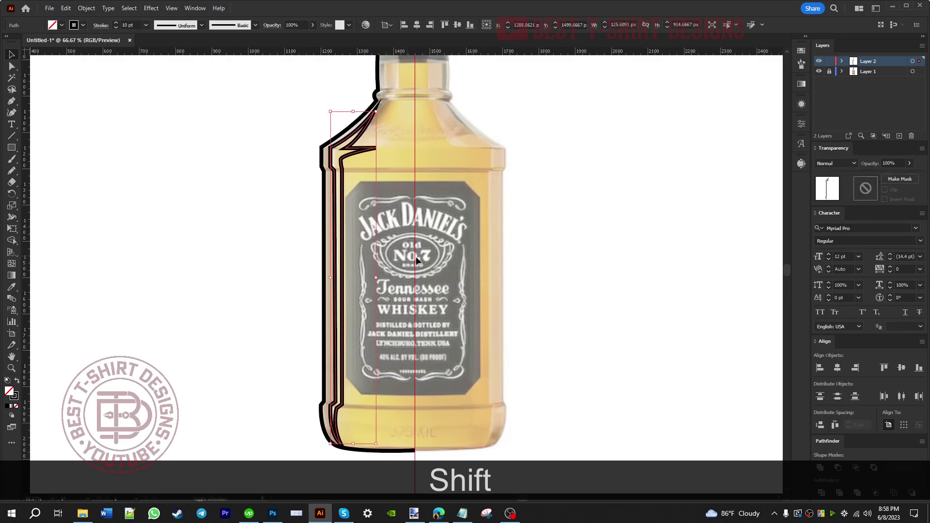
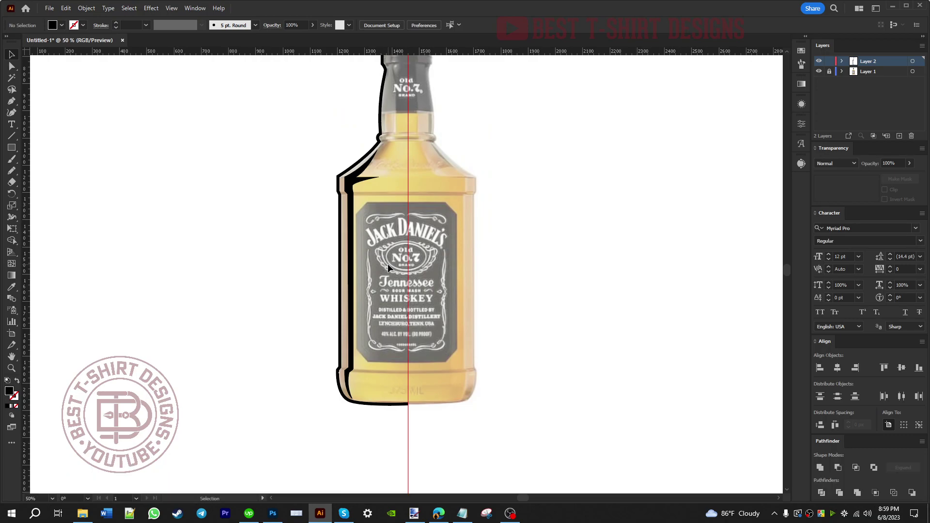
# Draw a closed black tapered wedge with the Pen tool along the base rim, from the inner contour's corner toward the centre guide
pyautogui.press('F10')
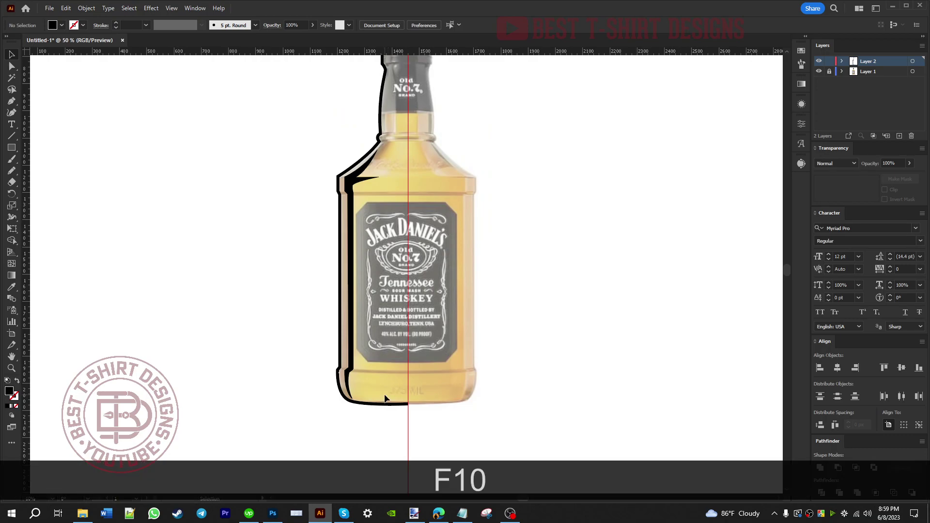
pyautogui.press('p')
pyautogui.scroll(1, 384, 400)
pyautogui.scroll(1, 383, 399)
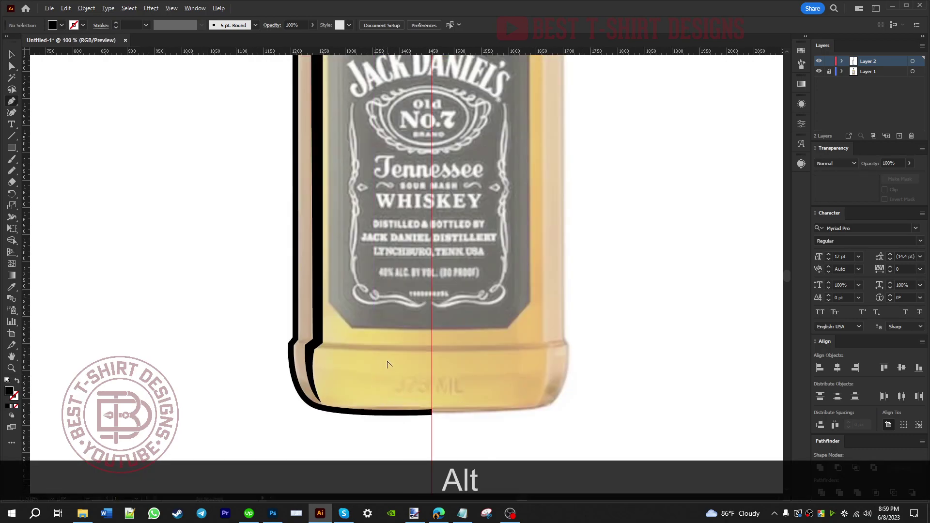
pyautogui.scroll(1, 387, 365)
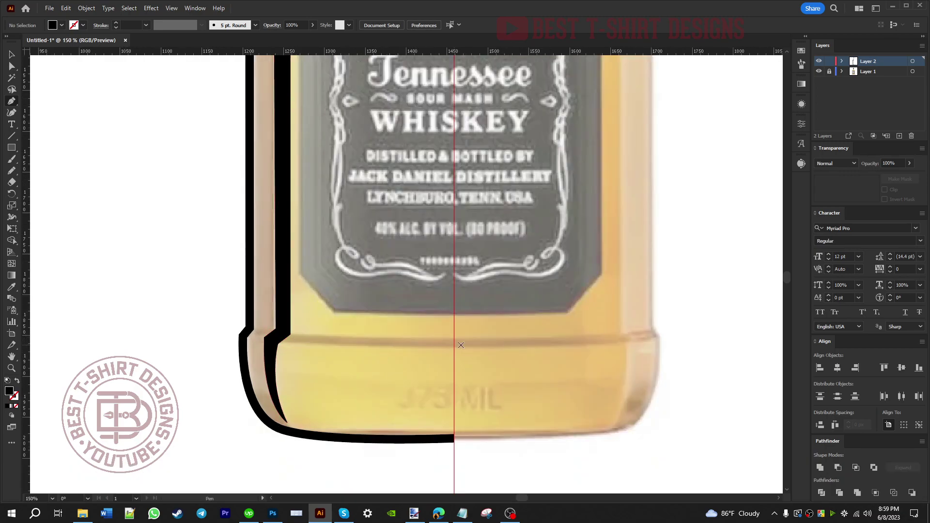
pyautogui.click(285, 328)
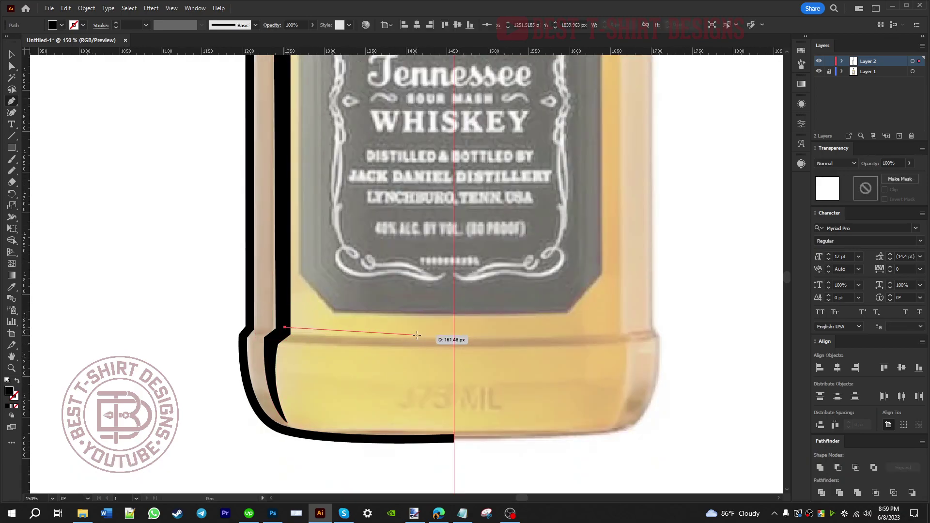
pyautogui.moveTo(420, 335); pyautogui.dragTo(505, 333)
pyautogui.keyDown('alt'); pyautogui.click(419, 335); pyautogui.keyUp('alt')
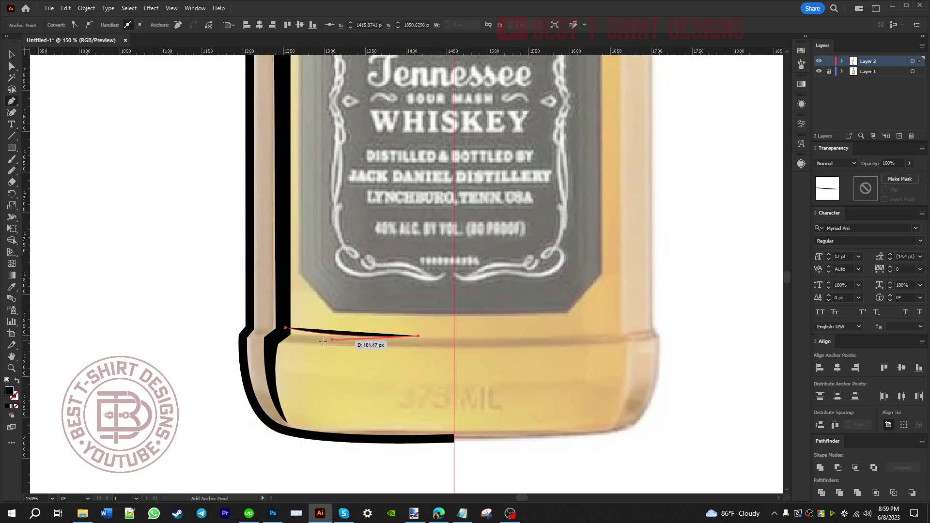
pyautogui.moveTo(272, 343)
pyautogui.mouseDown()
pyautogui.moveTo(239, 338)
pyautogui.moveTo(291, 334)
pyautogui.moveTo(272, 343)
pyautogui.mouseUp()
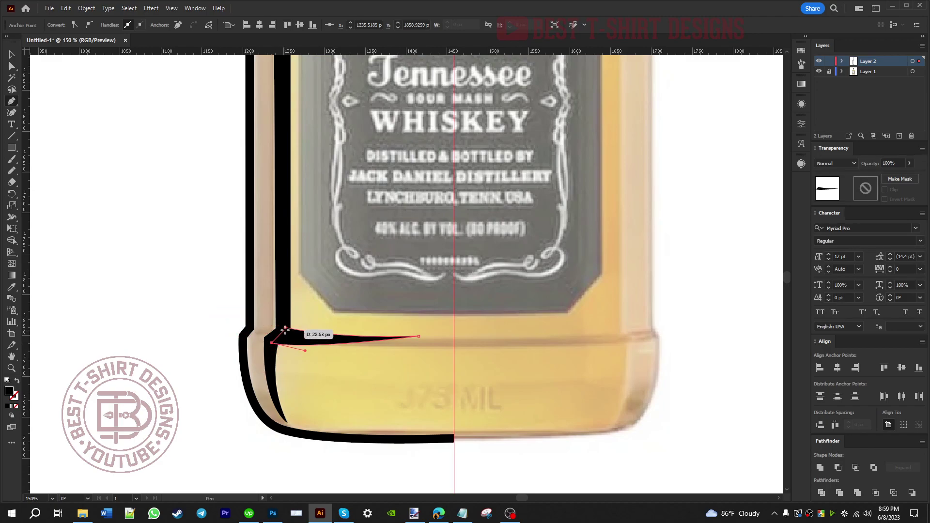
pyautogui.click(286, 329)
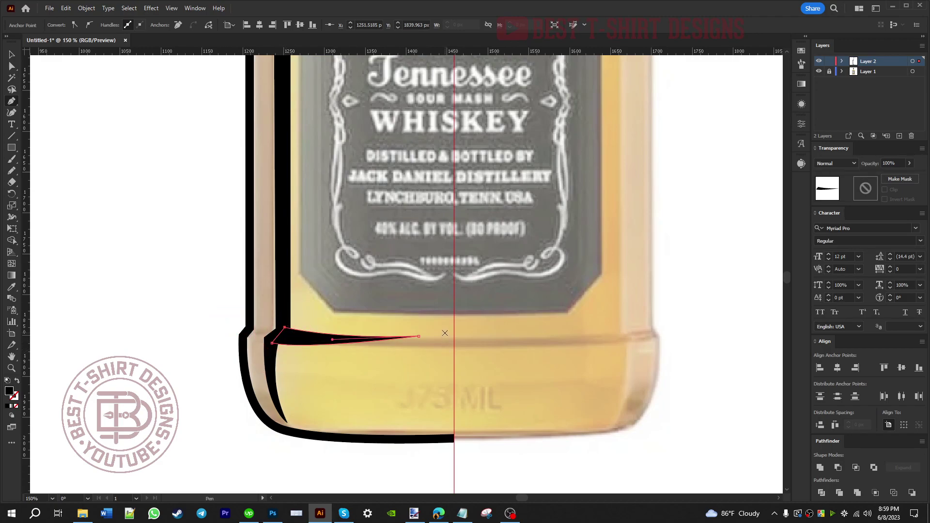
# Move the wedge's pointed tip slightly down and outward onto the base rim line, then deselect the wedge
pyautogui.press('a')
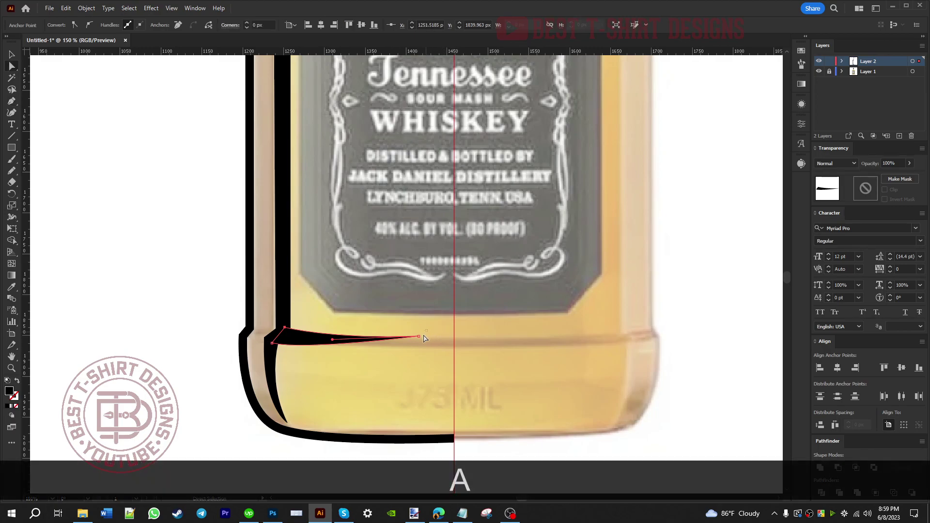
pyautogui.moveTo(418, 335); pyautogui.dragTo(421, 340)
pyautogui.click(334, 328)
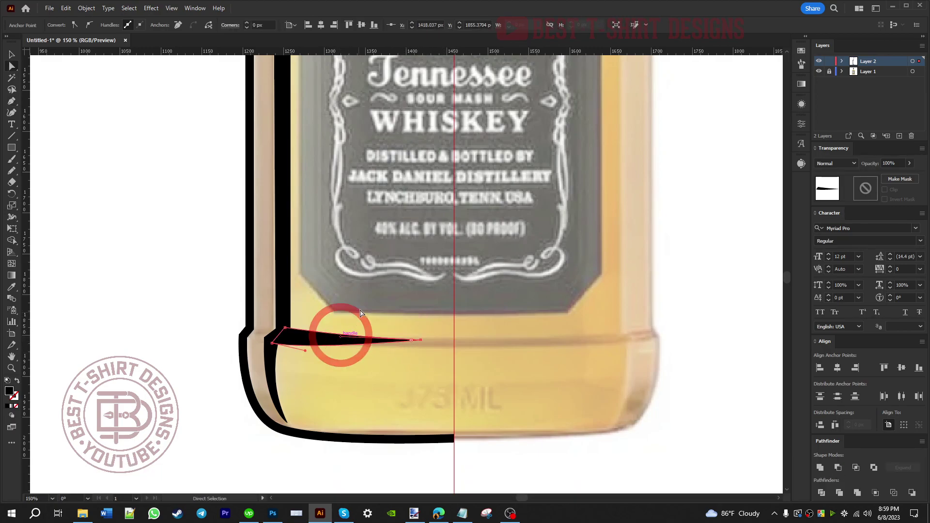
# Start a black neck shape at the centre guide, tracing the wrap's lower edge and the left outline up to the cap's side
pyautogui.scroll(-3, 372, 341)
pyautogui.scroll(3, 373, 221)
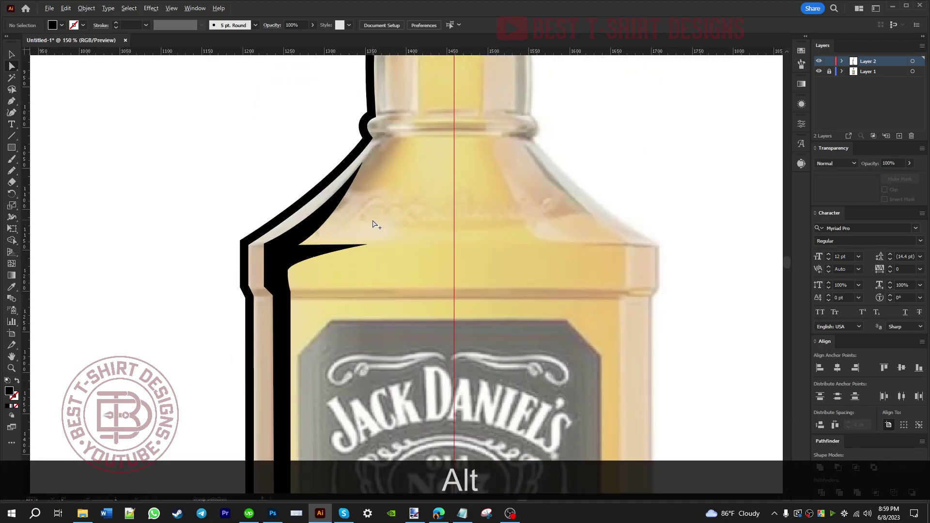
pyautogui.scroll(-5, 378, 245)
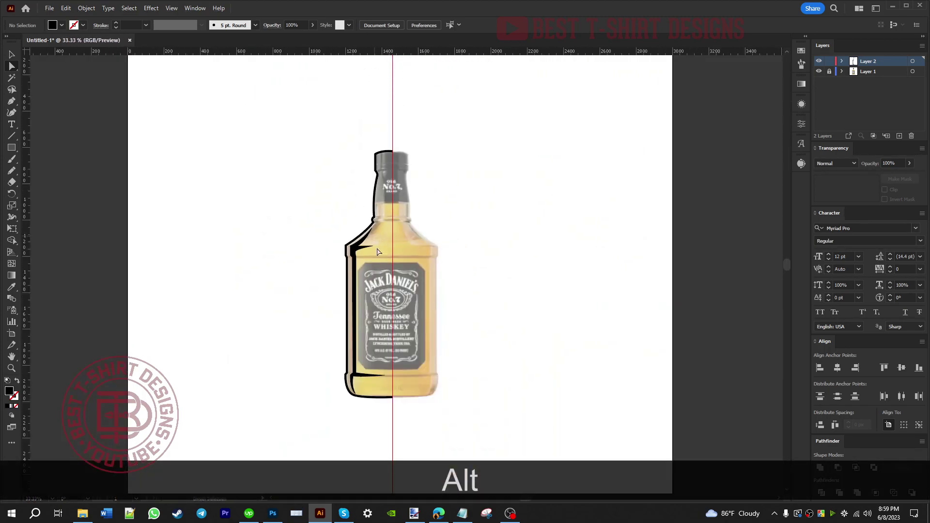
pyautogui.scroll(4, 388, 206)
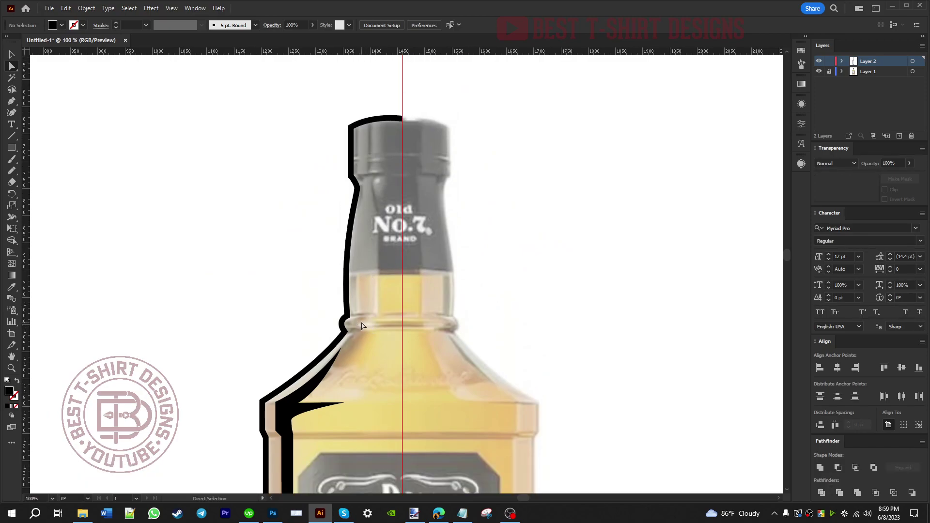
pyautogui.press('p')
pyautogui.scroll(1, 375, 290)
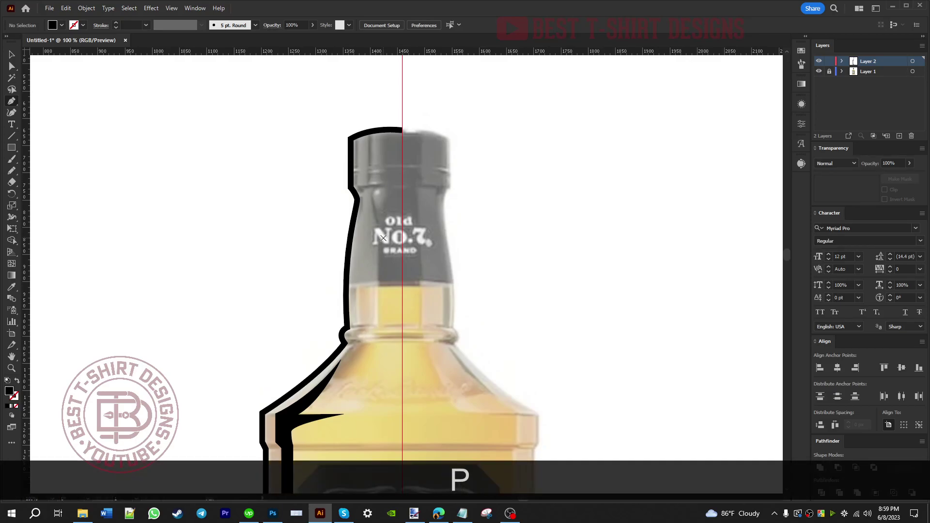
pyautogui.click(402, 281)
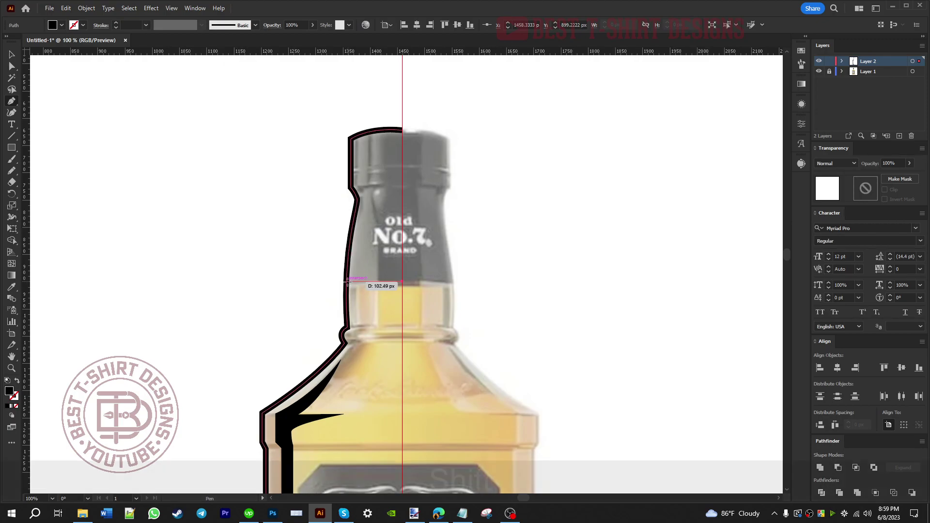
pyautogui.click(347, 281)
pyautogui.scroll(2, 358, 202)
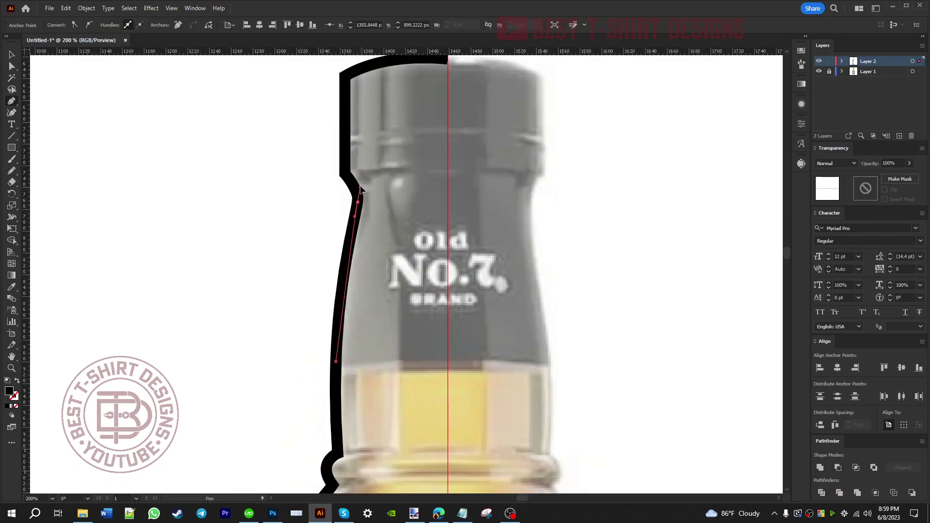
pyautogui.click(357, 199)
pyautogui.click(344, 180)
pyautogui.click(344, 148)
pyautogui.click(345, 117)
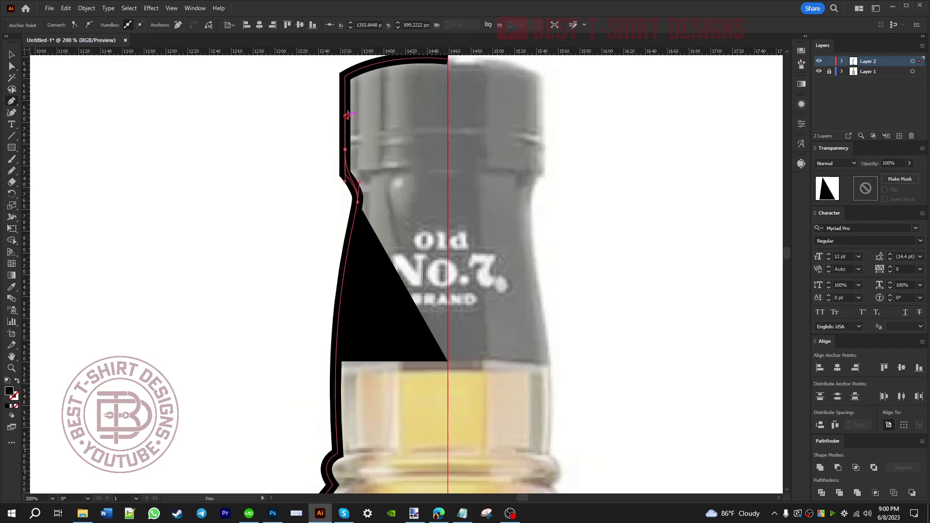
# Curve the path around the cap's upper corner, follow its top to the centre guide, and close the shape straight down
pyautogui.scroll(3, 347, 116)
pyautogui.moveTo(358, 140); pyautogui.dragTo(364, 140)
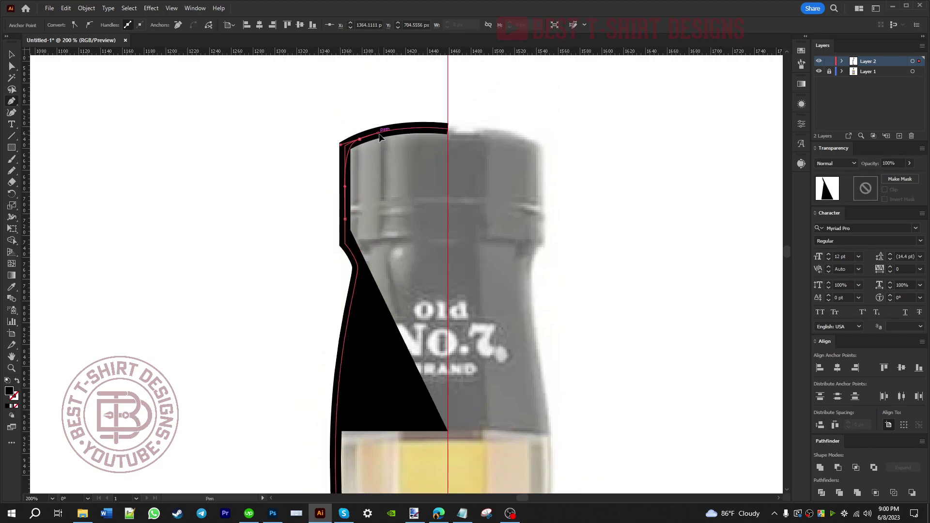
pyautogui.click(380, 132)
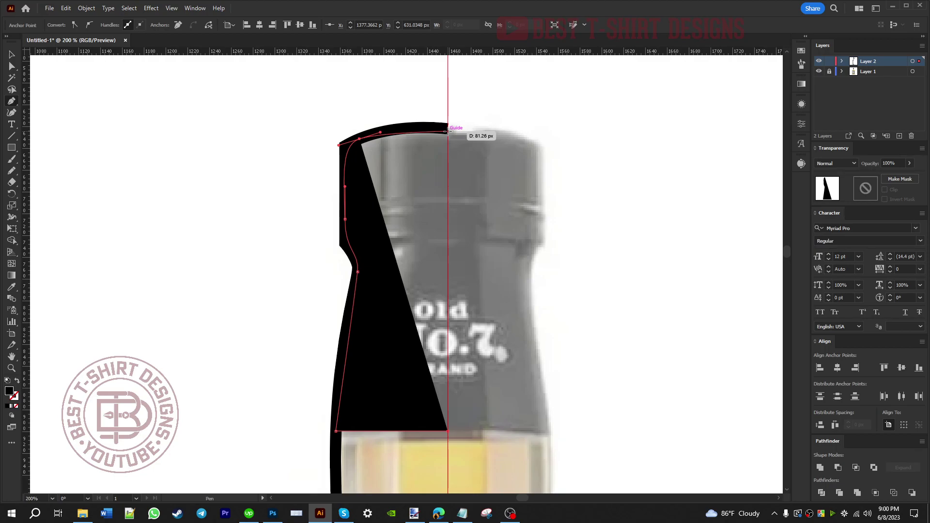
pyautogui.click(447, 130)
pyautogui.click(447, 430)
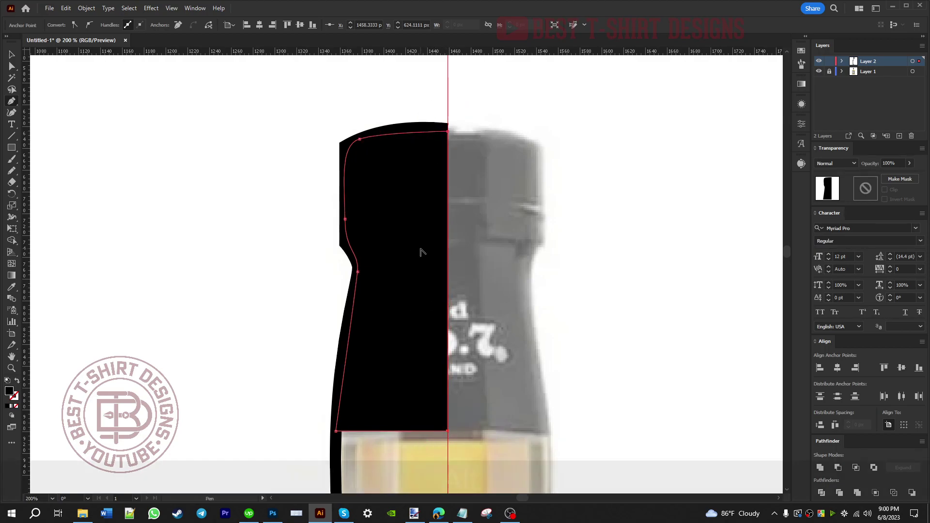
pyautogui.scroll(-2, 422, 252)
pyautogui.press('v')
pyautogui.click(471, 292)
# Start a black shape on the neck ring, tracing its upper edge outward and curving down to its lower edge
pyautogui.scroll(1, 414, 344)
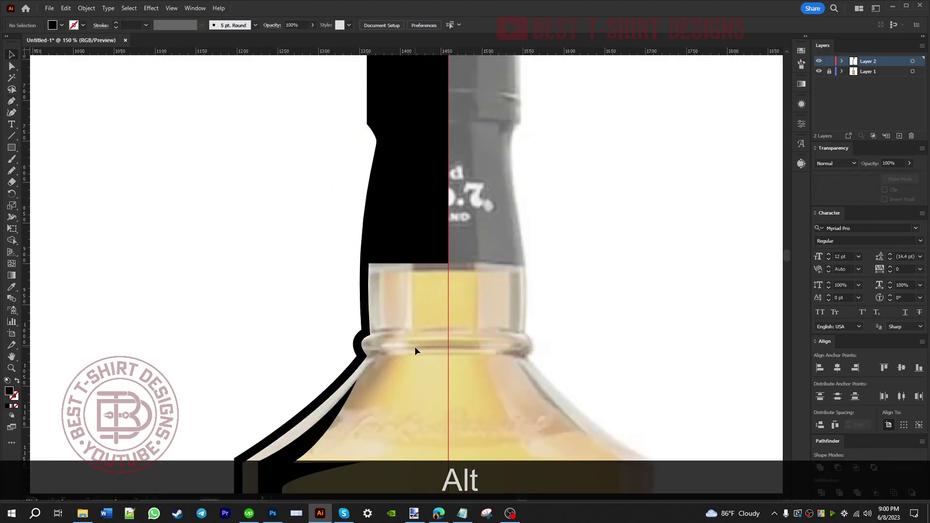
pyautogui.press('p')
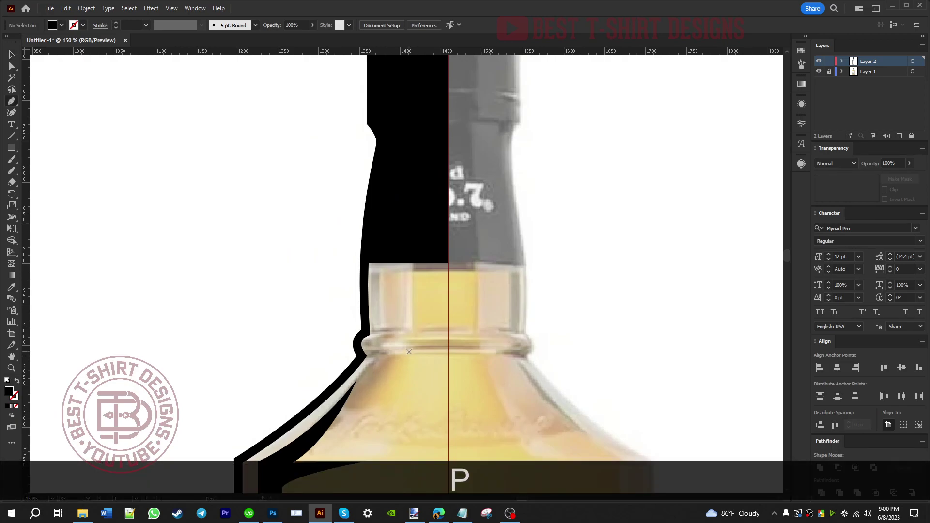
pyautogui.scroll(2, 406, 353)
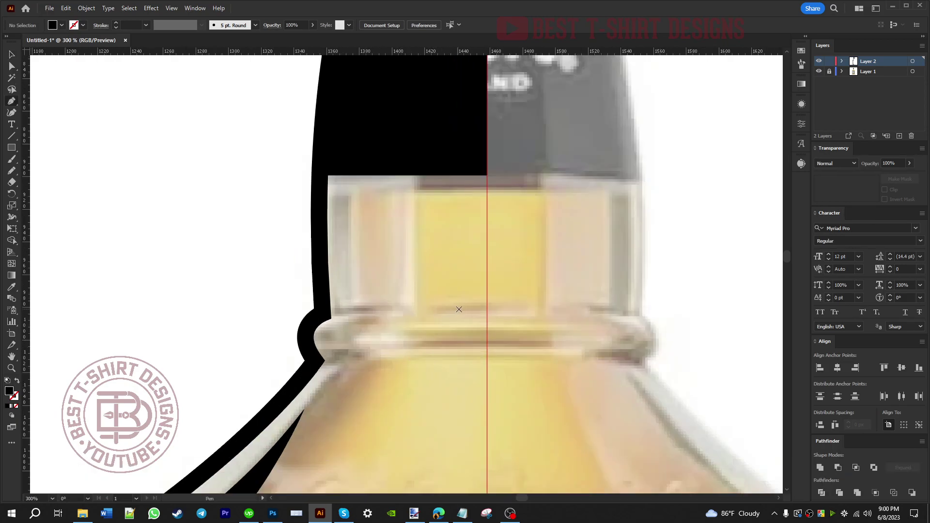
pyautogui.click(458, 308)
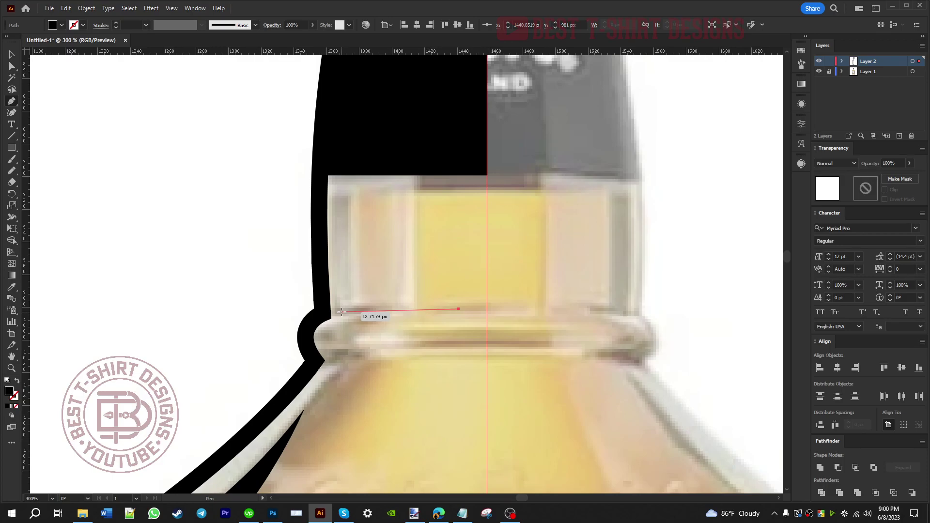
pyautogui.moveTo(341, 312); pyautogui.dragTo(360, 346)
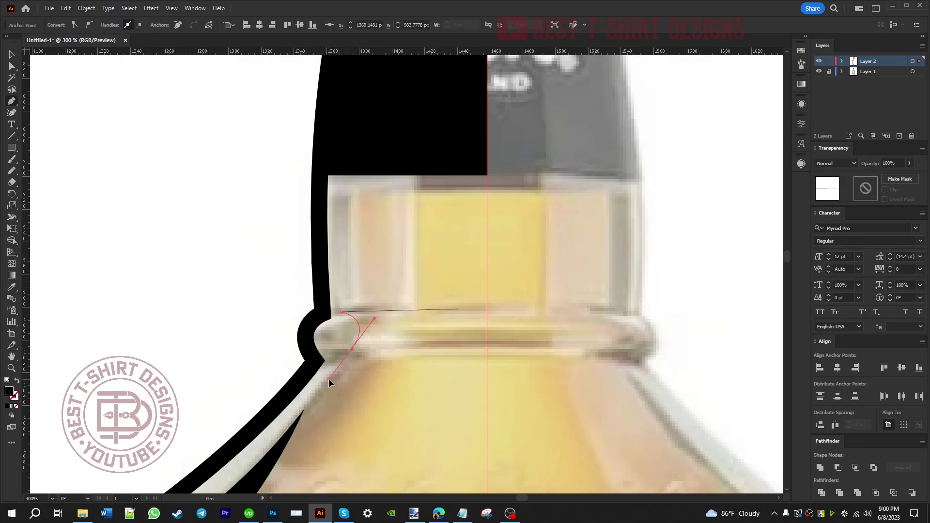
pyautogui.moveTo(328, 379); pyautogui.dragTo(321, 386)
pyautogui.press('space')
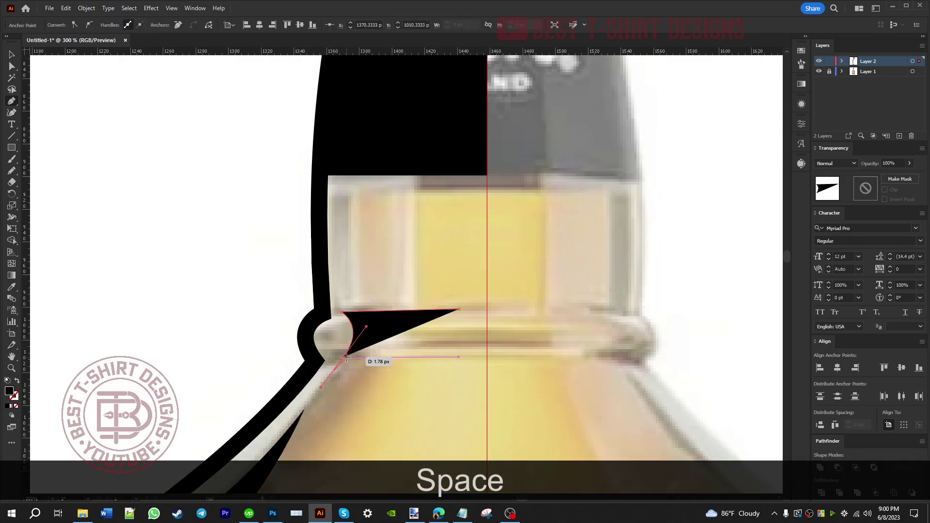
pyautogui.moveTo(346, 357); pyautogui.dragTo(346, 357)
# Run the path inward along the ring's lower edge, curve a hollow back between two points, and close the shape
pyautogui.click(454, 357)
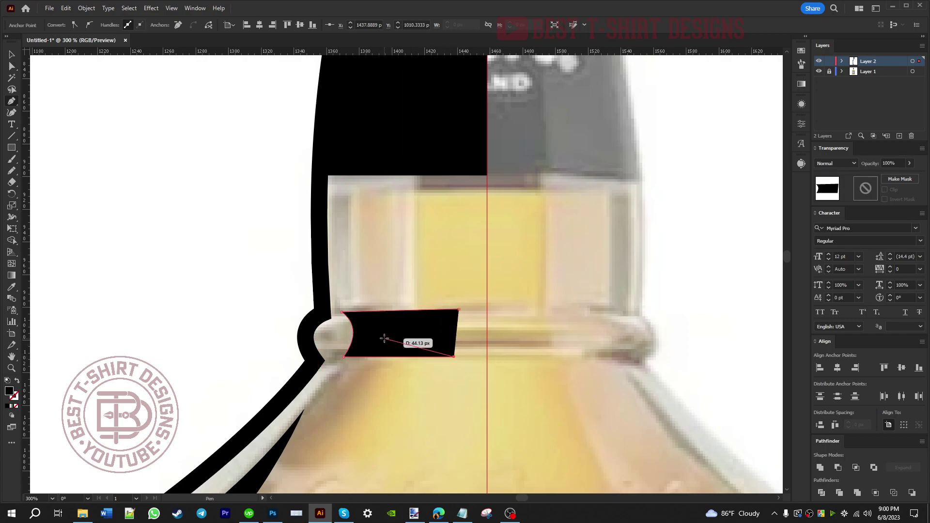
pyautogui.moveTo(377, 342); pyautogui.dragTo(430, 322)
pyautogui.click(459, 309)
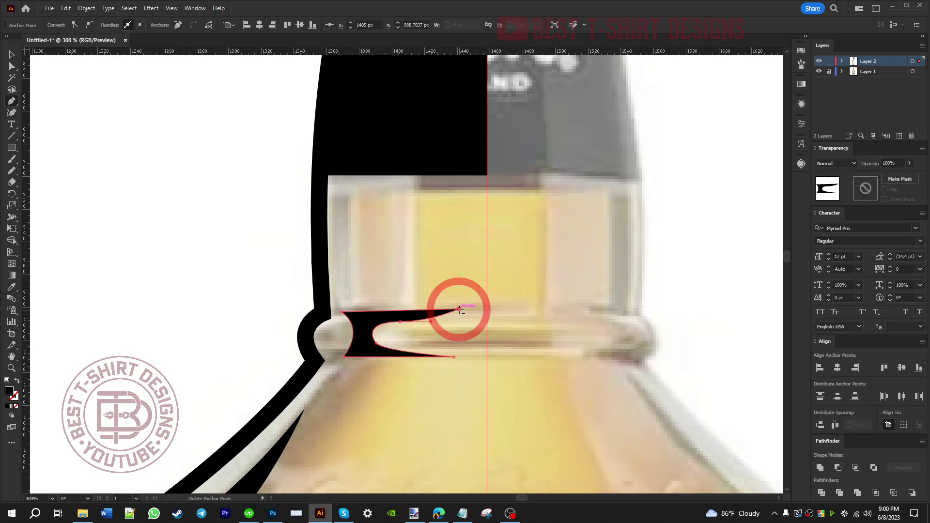
pyautogui.press('v')
pyautogui.keyDown('alt'); pyautogui.scroll(-5, 392, 260); pyautogui.keyUp('alt')
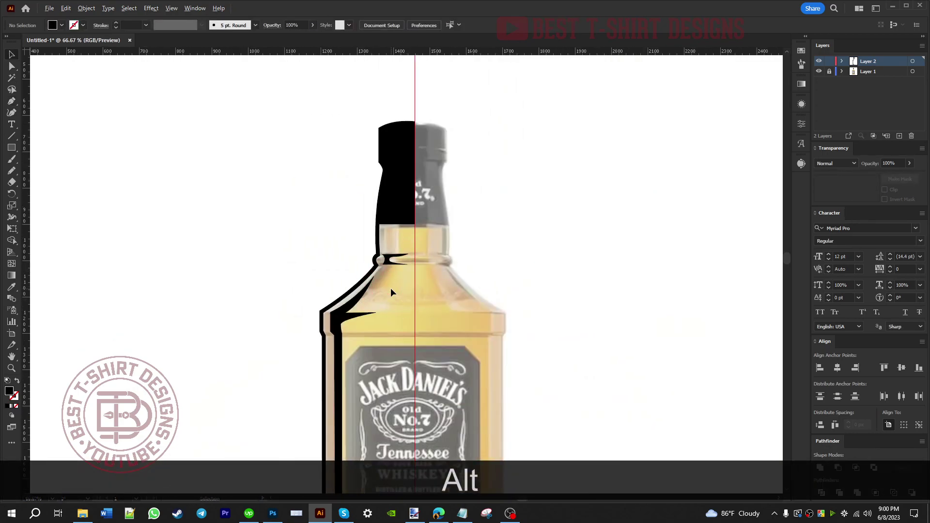
# Draw a closed narrow black spike pointing down from the neck wrap over the clear glass toward the neck ring
pyautogui.keyDown('alt'); pyautogui.scroll(3, 390, 288); pyautogui.keyUp('alt')
pyautogui.press('p')
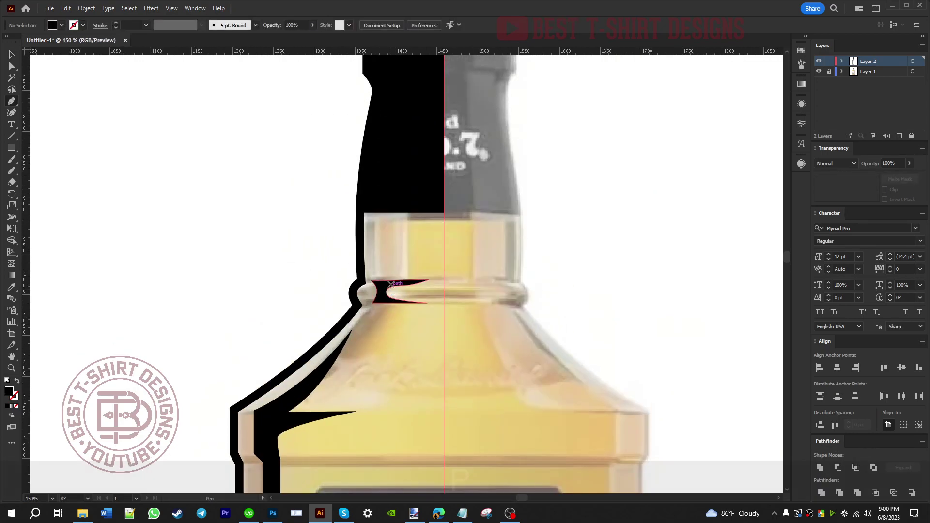
pyautogui.click(378, 192)
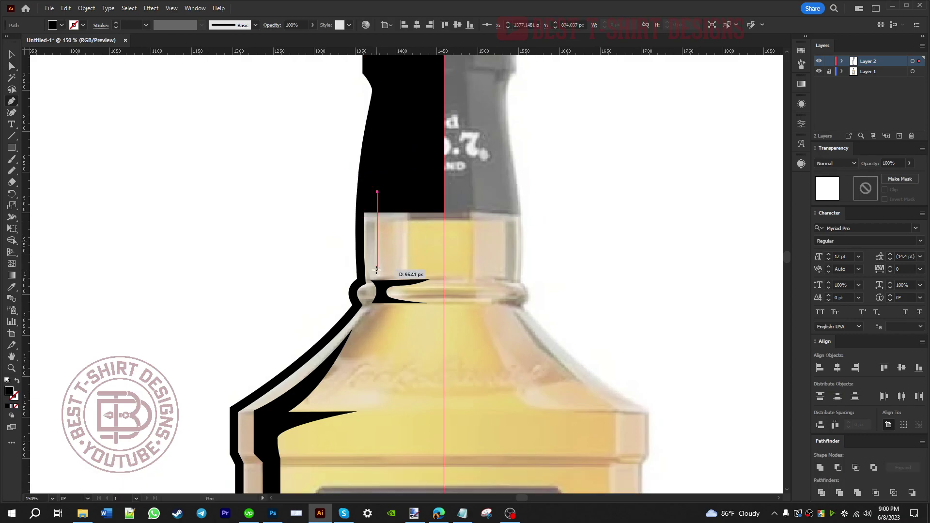
pyautogui.click(377, 269)
pyautogui.click(392, 194)
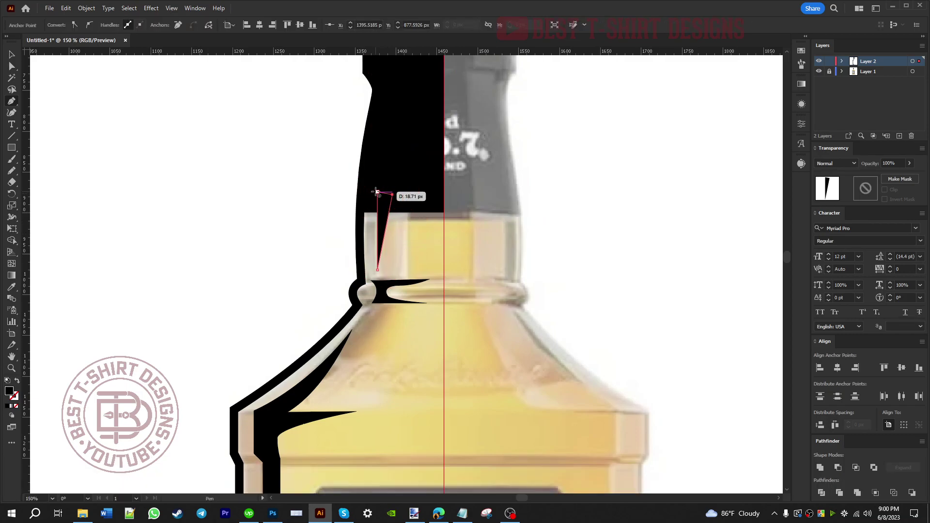
pyautogui.click(377, 191)
pyautogui.press('v')
pyautogui.keyDown('alt'); pyautogui.scroll(-3, 470, 216); pyautogui.keyUp('alt')
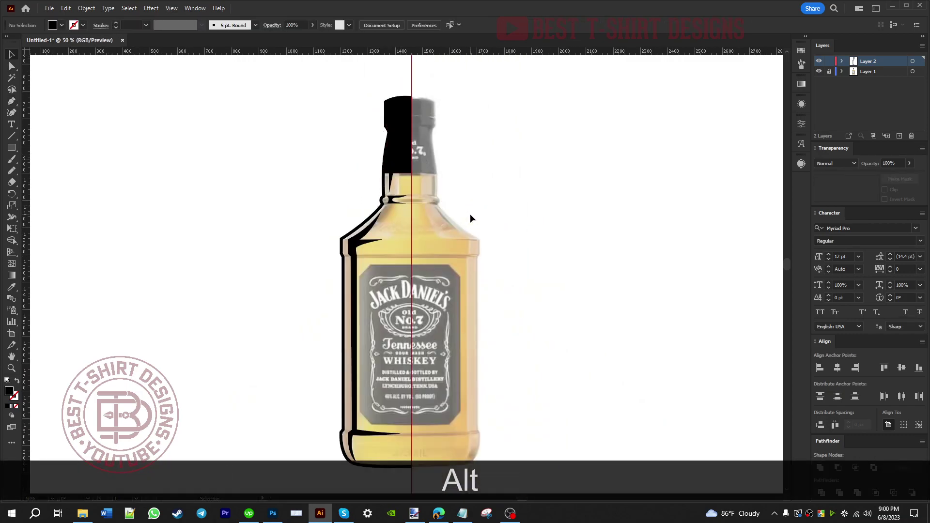
# Draw a closed black rectangle over the label's left half, about 181 px wide and 539 px tall, ending at the centre guide
pyautogui.keyDown('alt'); pyautogui.scroll(-1, 470, 214); pyautogui.keyUp('alt')
pyautogui.keyDown('alt'); pyautogui.scroll(1, 387, 313); pyautogui.keyUp('alt')
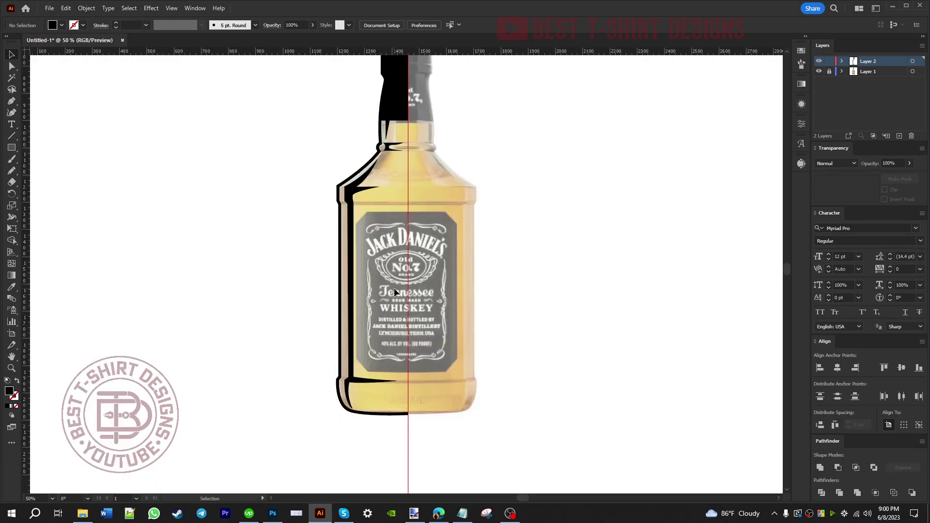
pyautogui.press('p')
pyautogui.keyDown('alt'); pyautogui.scroll(2, 391, 312); pyautogui.keyUp('alt')
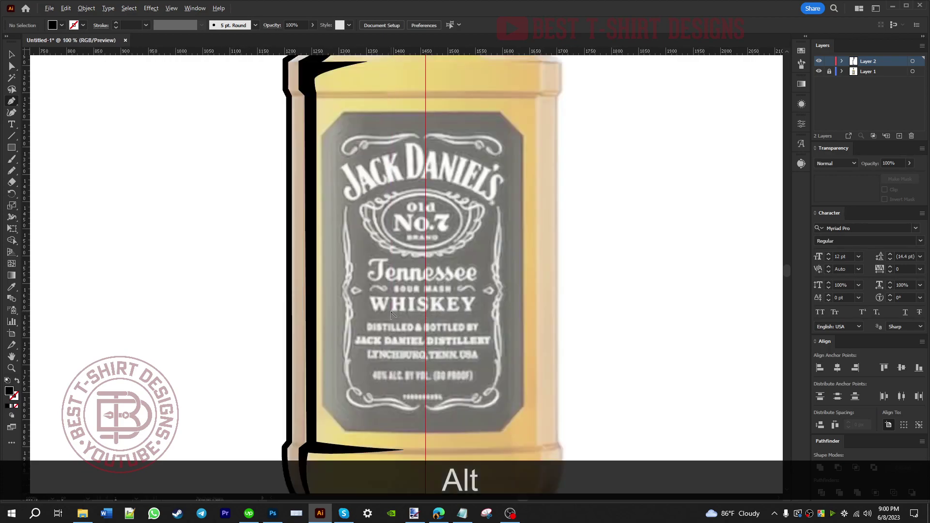
pyautogui.click(426, 122)
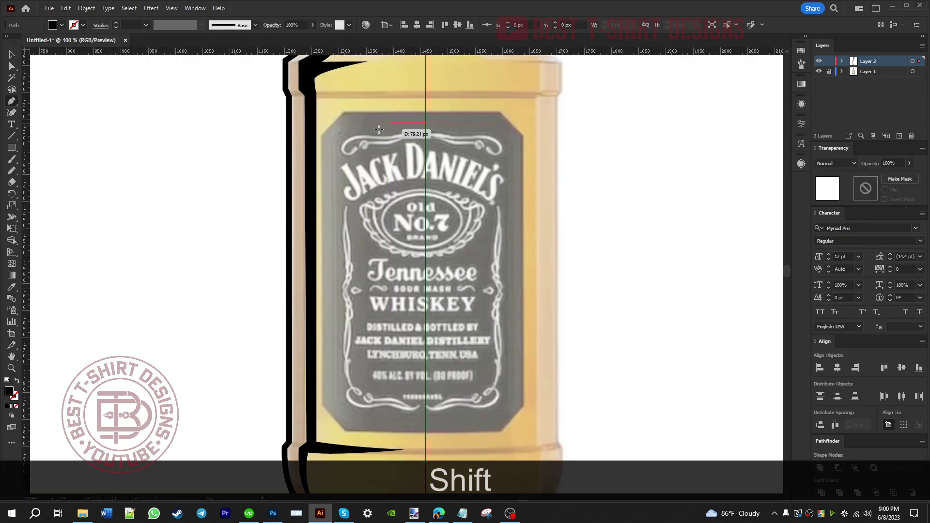
pyautogui.click(352, 124)
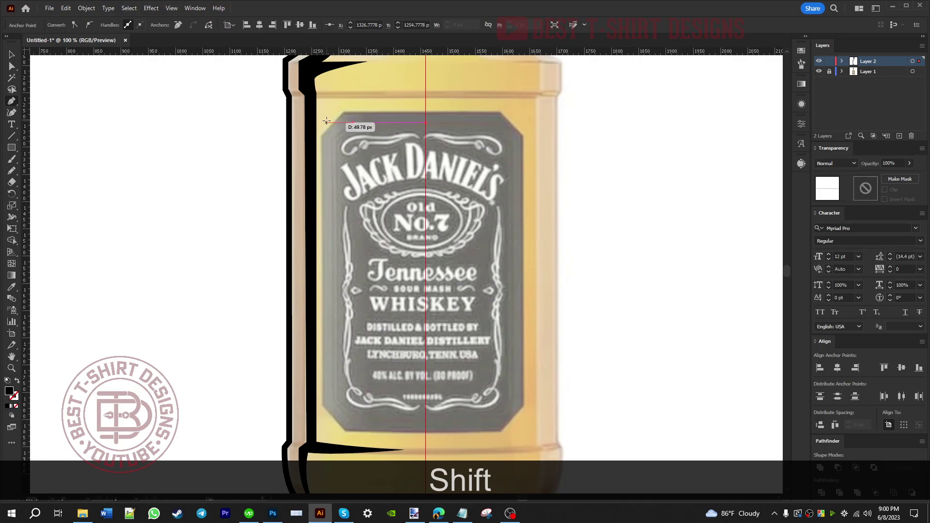
pyautogui.keyDown('shift'); pyautogui.click(326, 122); pyautogui.keyUp('shift')
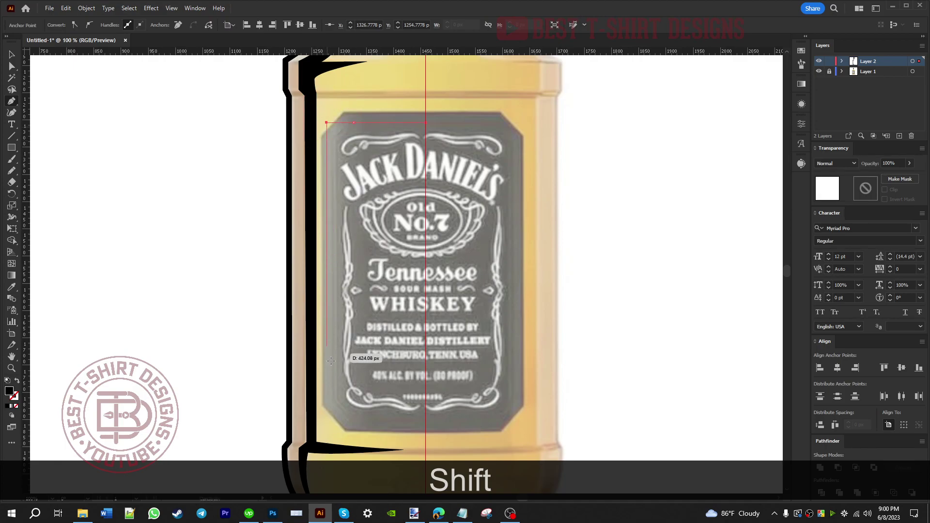
pyautogui.keyDown('shift'); pyautogui.click(327, 415); pyautogui.keyUp('shift')
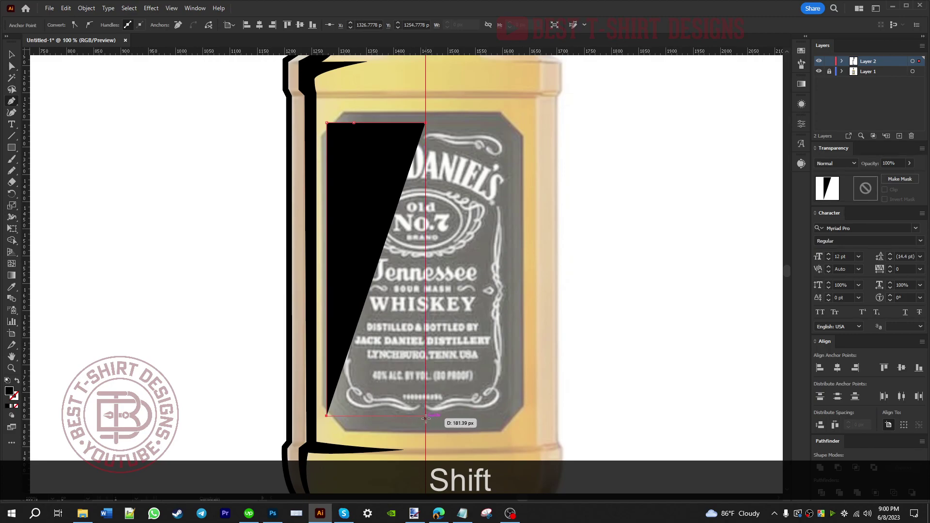
pyautogui.keyDown('shift'); pyautogui.click(425, 415); pyautogui.keyUp('shift')
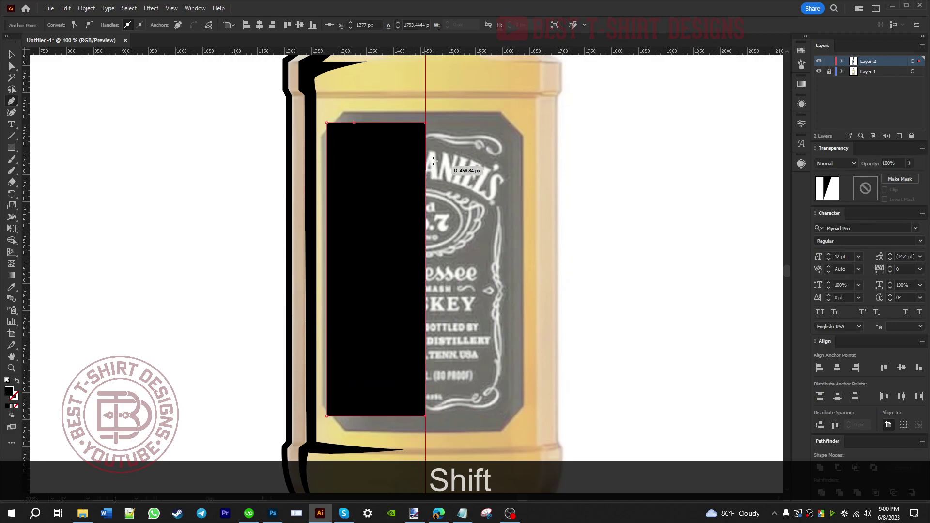
pyautogui.keyDown('shift'); pyautogui.click(426, 122); pyautogui.keyUp('shift')
pyautogui.press('v')
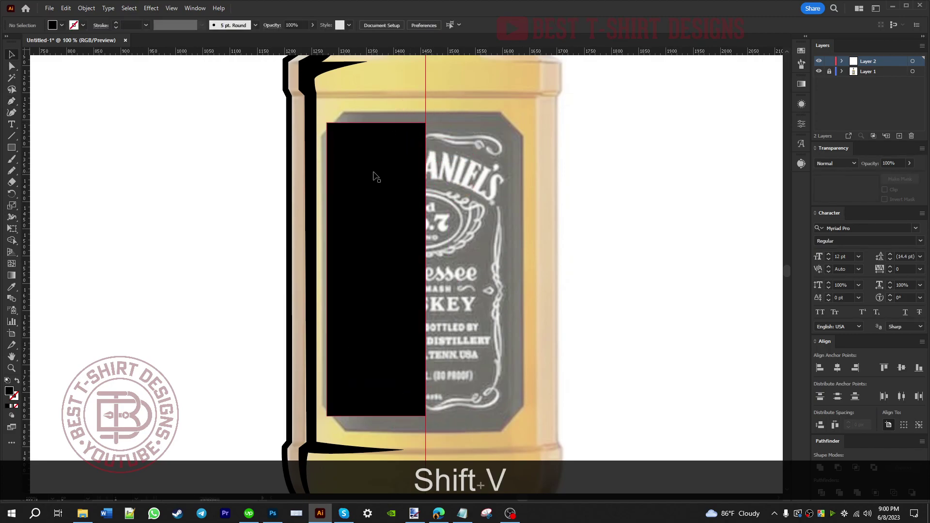
pyautogui.click(481, 234)
# Select all the artwork of the bottle's left half and group it
pyautogui.scroll(-2, 414, 239)
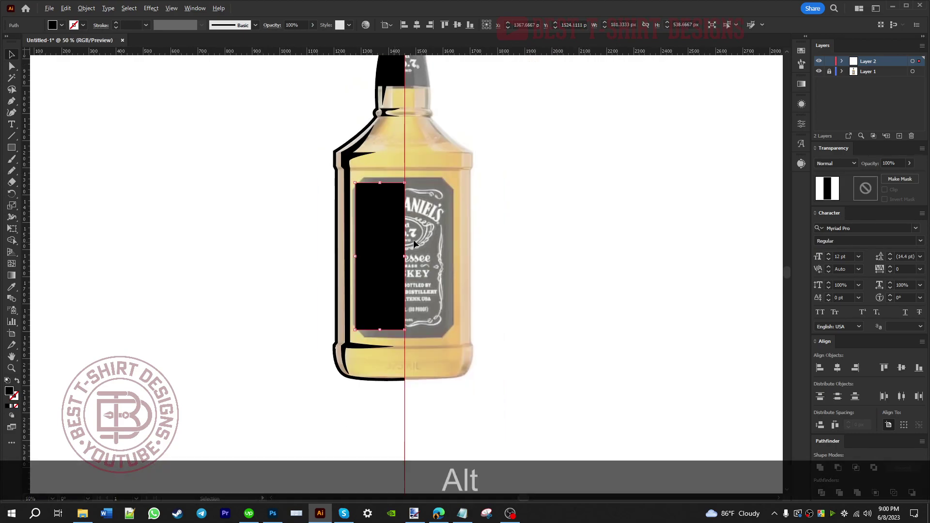
pyautogui.scroll(-2, 431, 276)
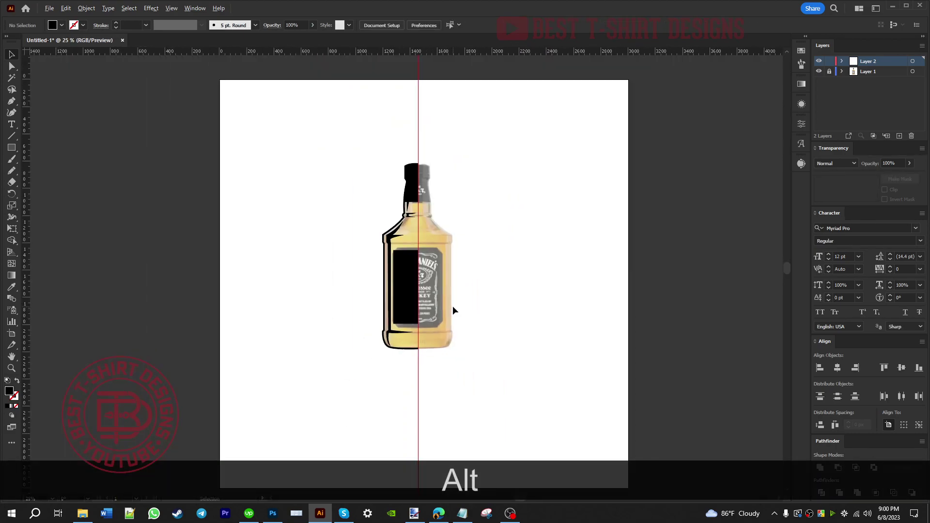
pyautogui.scroll(1, 453, 306)
pyautogui.moveTo(332, 143); pyautogui.dragTo(390, 435)
pyautogui.moveTo(338, 117); pyautogui.dragTo(407, 402)
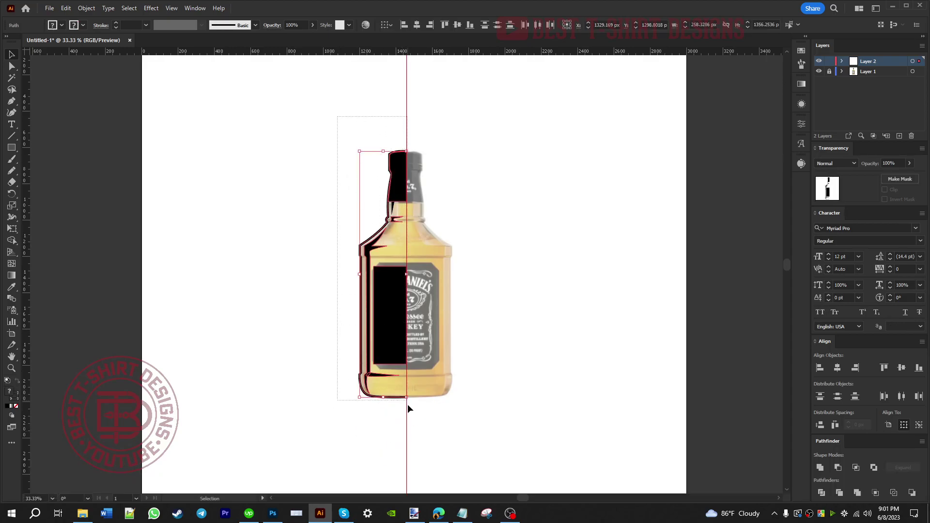
pyautogui.moveTo(442, 434); pyautogui.dragTo(446, 435)
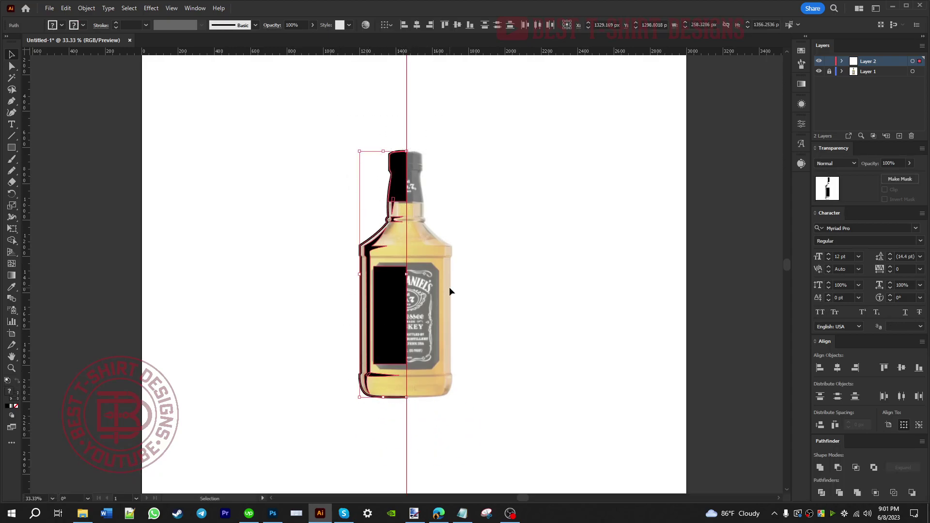
pyautogui.hotkey('ctrl', 'g')
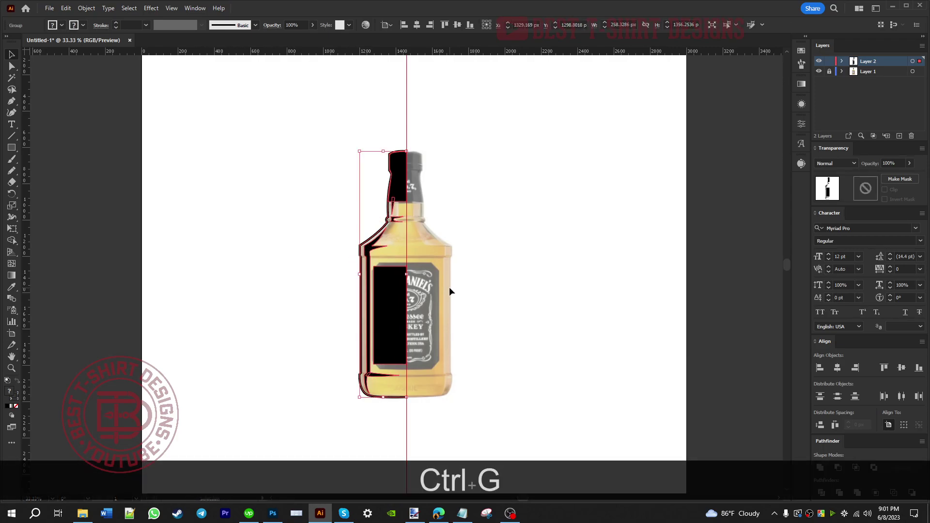
# Duplicate the half-bottle group to the other side of the centre guide and reflect the copy across the vertical axis
pyautogui.moveTo(393, 305); pyautogui.dragTo(434, 305)
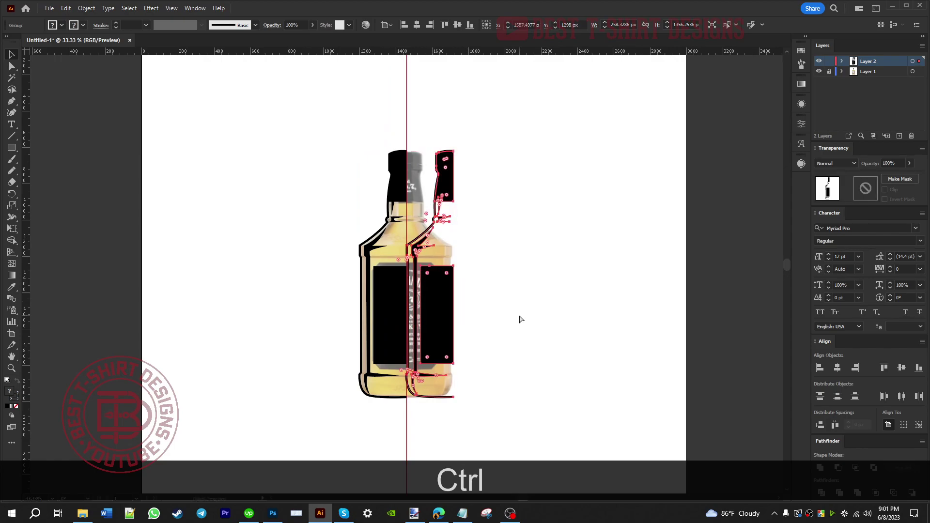
pyautogui.hotkey('ctrl', 'r')
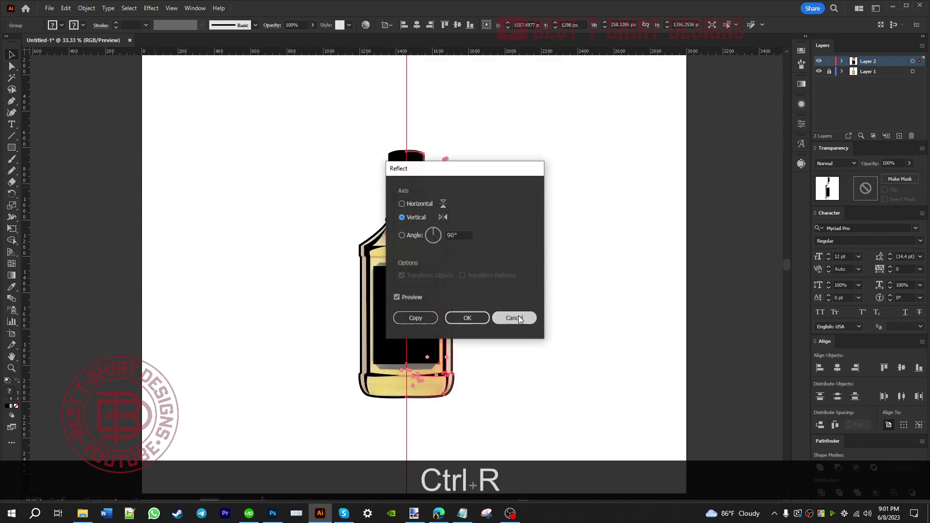
pyautogui.click(476, 321)
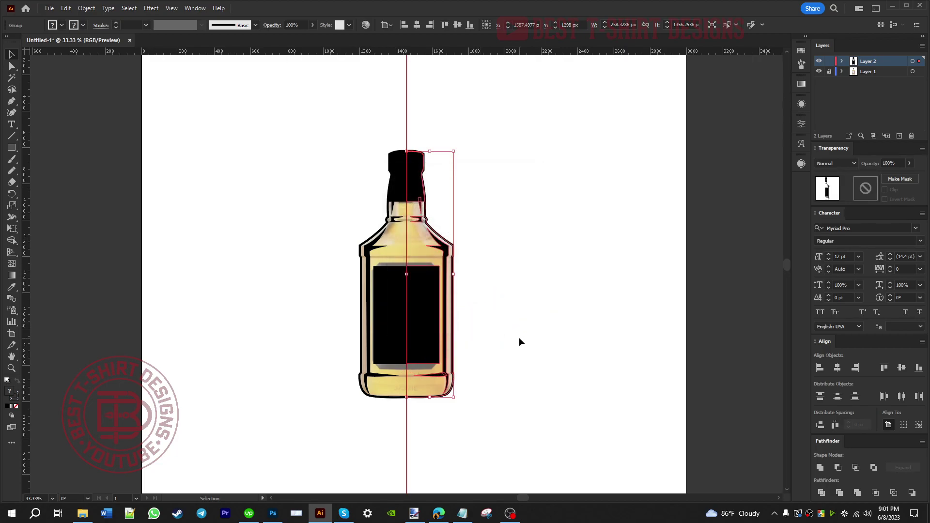
pyautogui.click(507, 293)
# Select both bottle halves and align them with each other vertically
pyautogui.moveTo(501, 332); pyautogui.dragTo(368, 296)
pyautogui.click(368, 294)
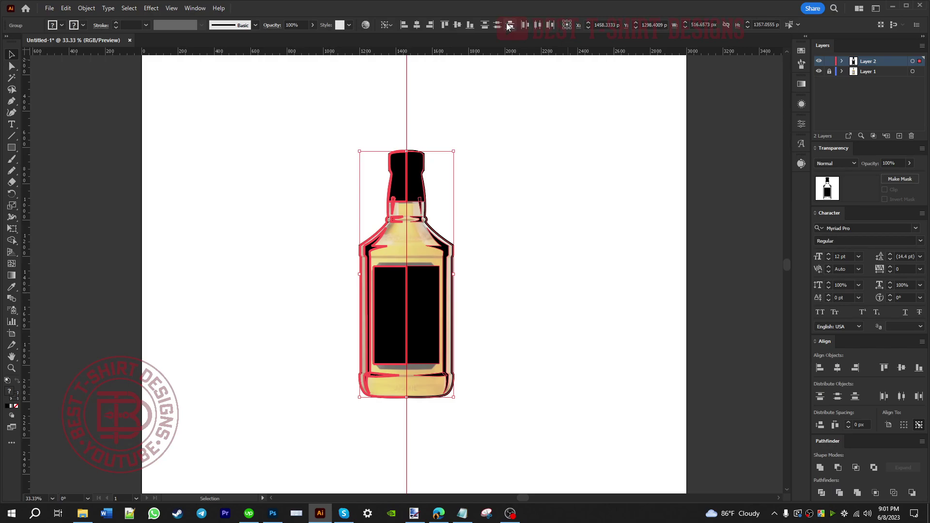
pyautogui.click(483, 257)
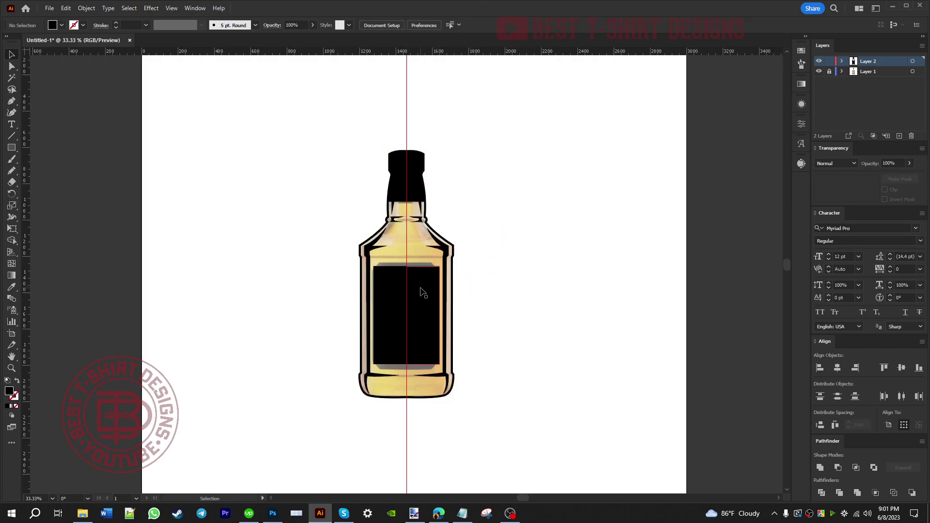
pyautogui.click(387, 290)
pyautogui.rightClick(385, 285)
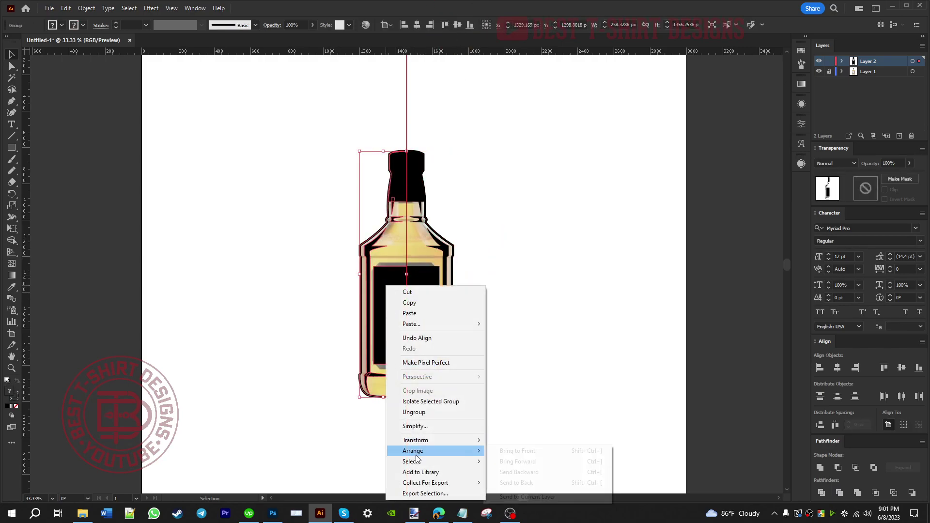
pyautogui.moveTo(430, 441)
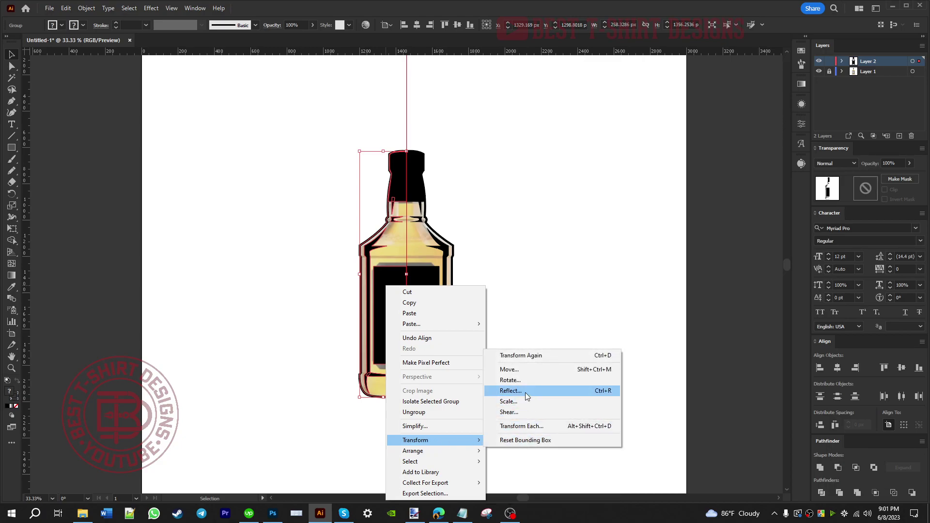
pyautogui.click(547, 244)
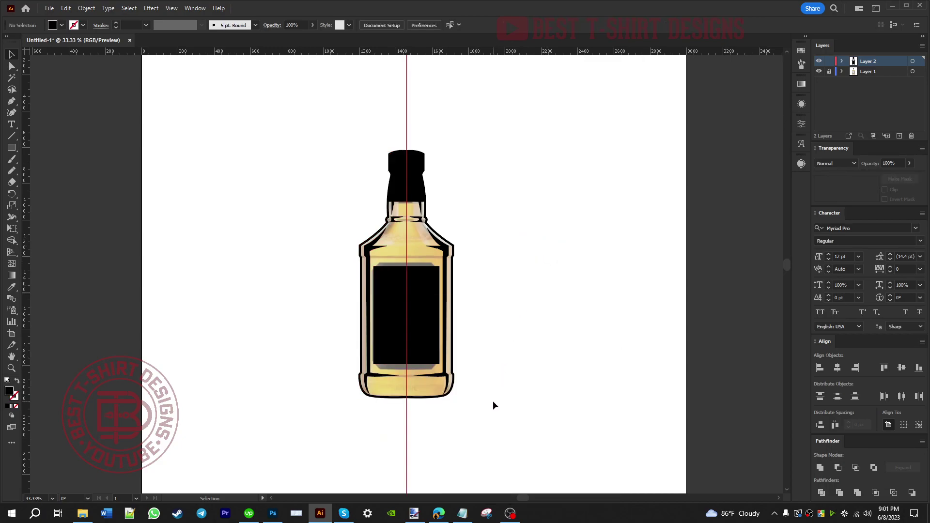
# Hide Layer 1 with the reference photo and ungroup both bottle halves
pyautogui.click(819, 72)
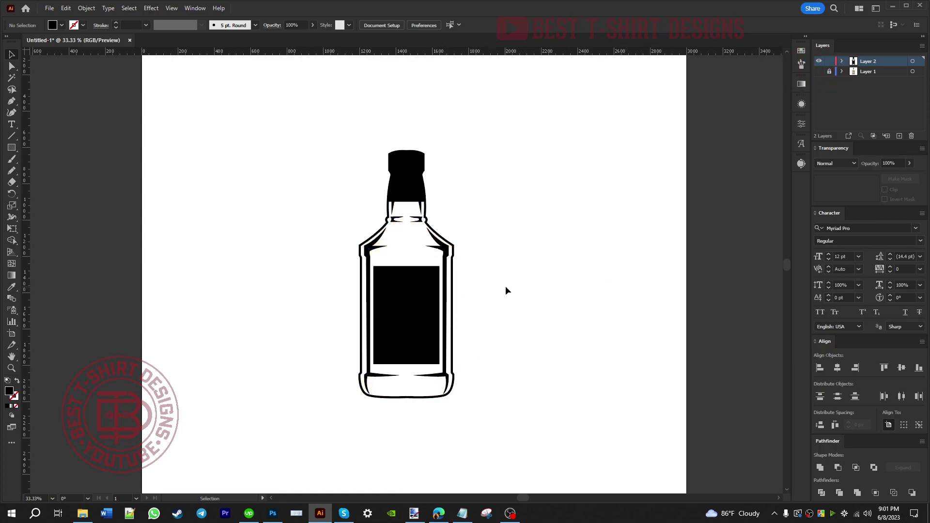
pyautogui.scroll(2, 402, 339)
pyautogui.click(450, 298)
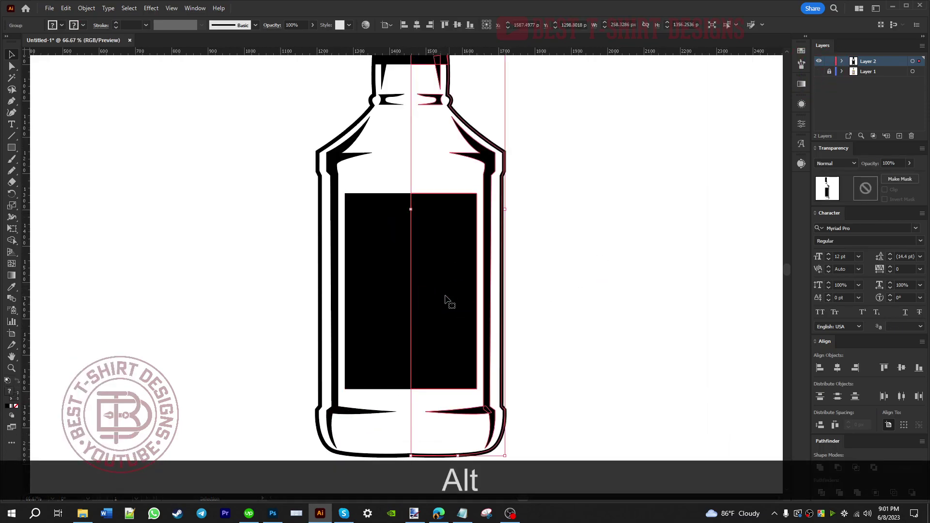
pyautogui.keyDown('shift'); pyautogui.click(386, 279); pyautogui.keyUp('shift')
pyautogui.rightClick(387, 279)
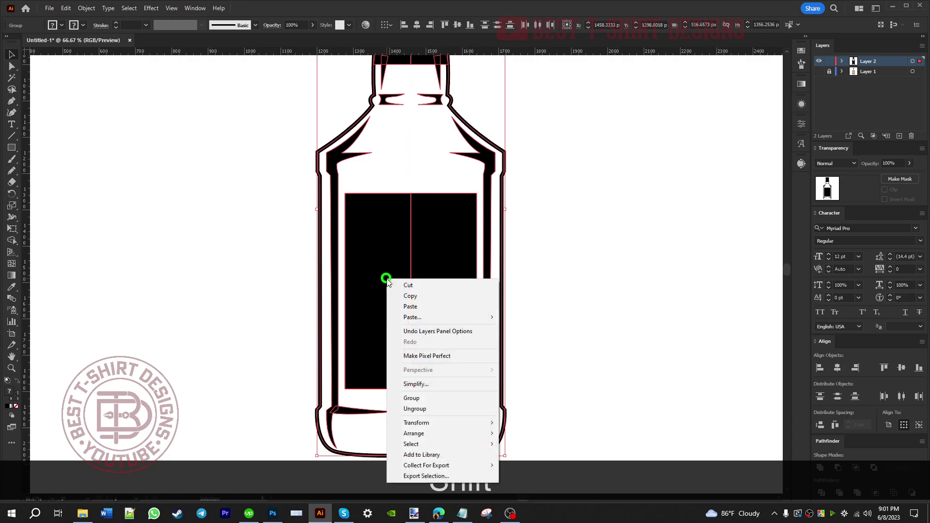
pyautogui.click(416, 409)
# Unite the two halves of the black label rectangle into a single shape
pyautogui.click(453, 332)
pyautogui.keyDown('shift'); pyautogui.click(382, 307); pyautogui.keyUp('shift')
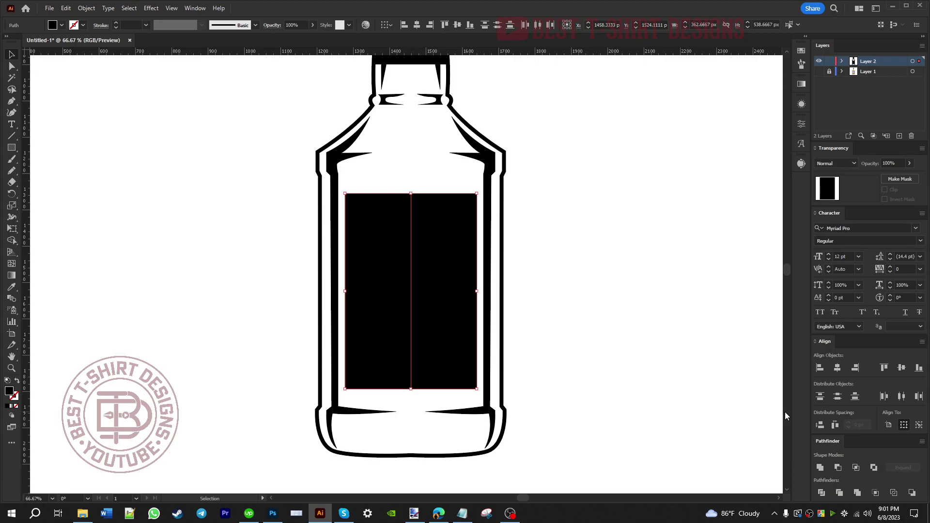
pyautogui.click(819, 467)
# Round all four corners of the black label to a radius of about 50 px
pyautogui.press('a')
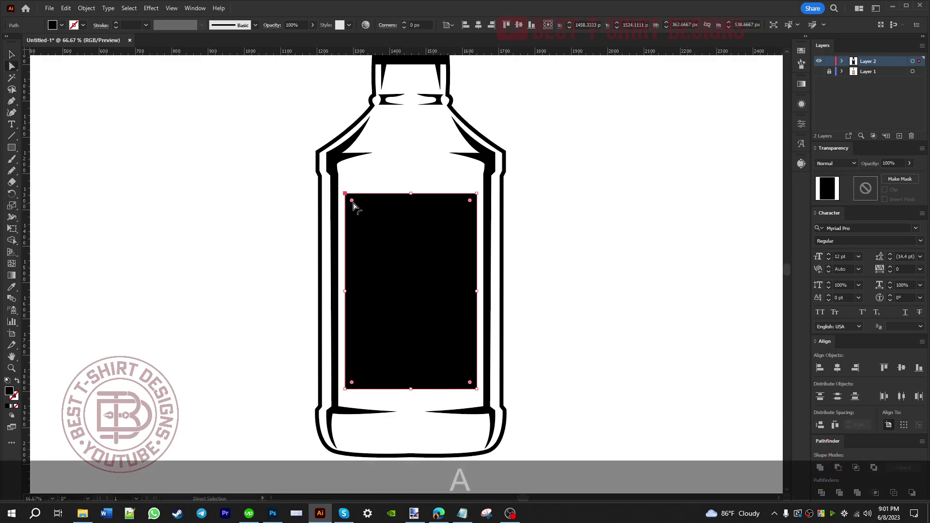
pyautogui.moveTo(357, 204); pyautogui.dragTo(383, 233)
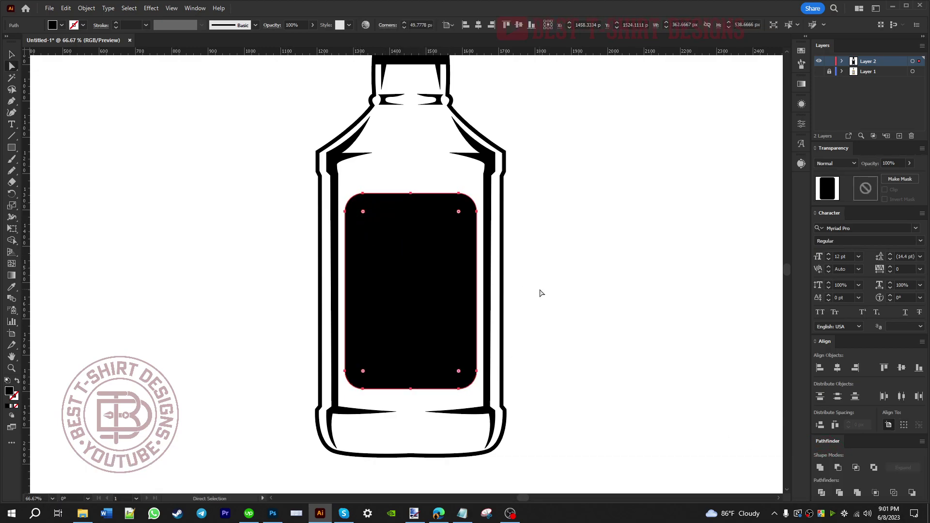
pyautogui.press('v')
pyautogui.click(539, 288)
pyautogui.scroll(-1, 530, 290)
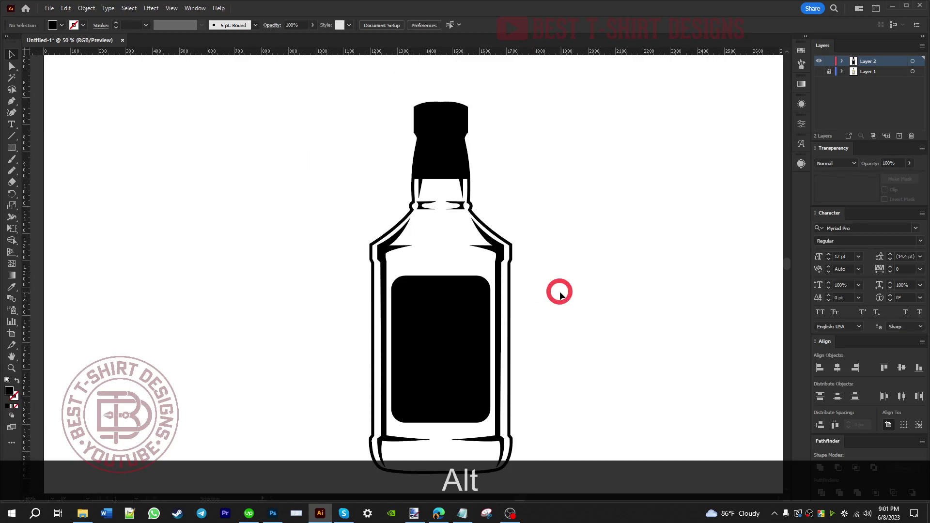
pyautogui.scroll(-1, 557, 292)
pyautogui.scroll(1, 528, 286)
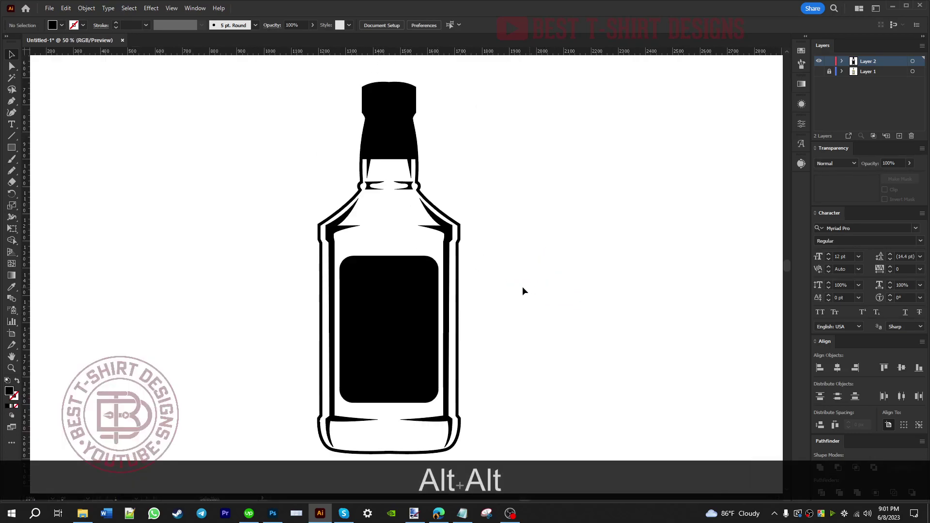
pyautogui.scroll(-1, 522, 288)
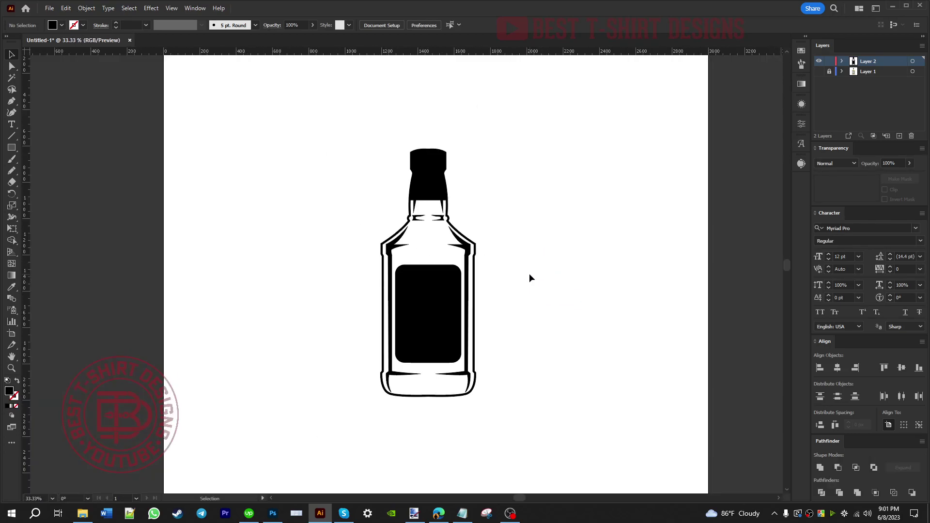
pyautogui.press('F10')
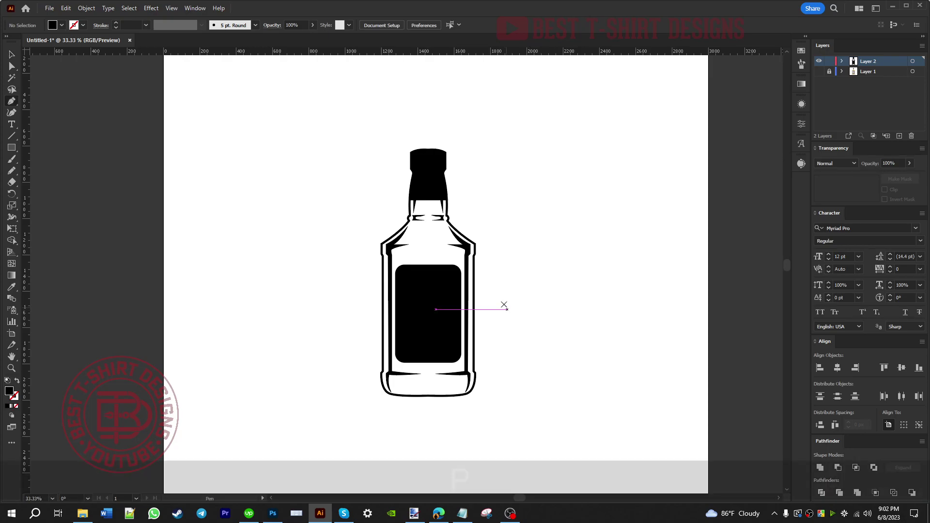
# Draw a closed black shading shape with the Pen tool across the bottle's shoulder line, with tapered highlight spikes pointing inward from both sides
pyautogui.press('p')
pyautogui.scroll(3, 426, 243)
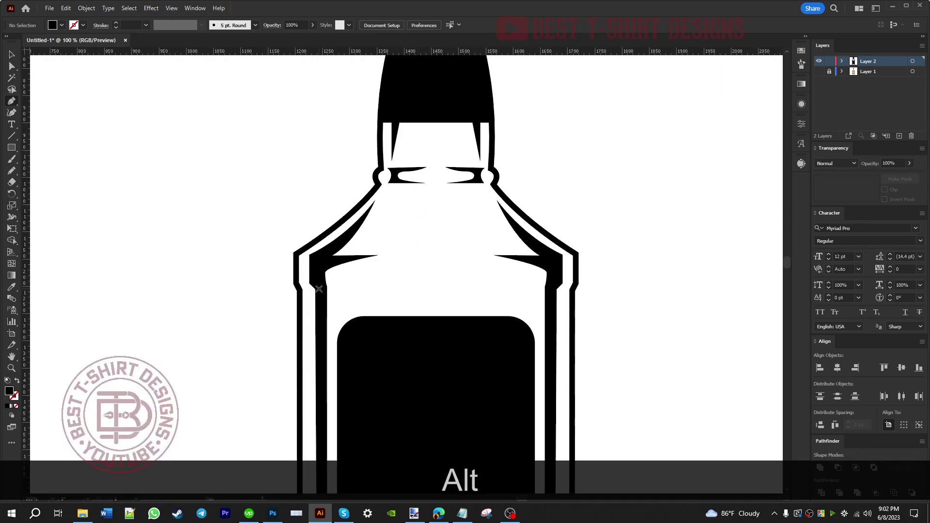
pyautogui.click(318, 288)
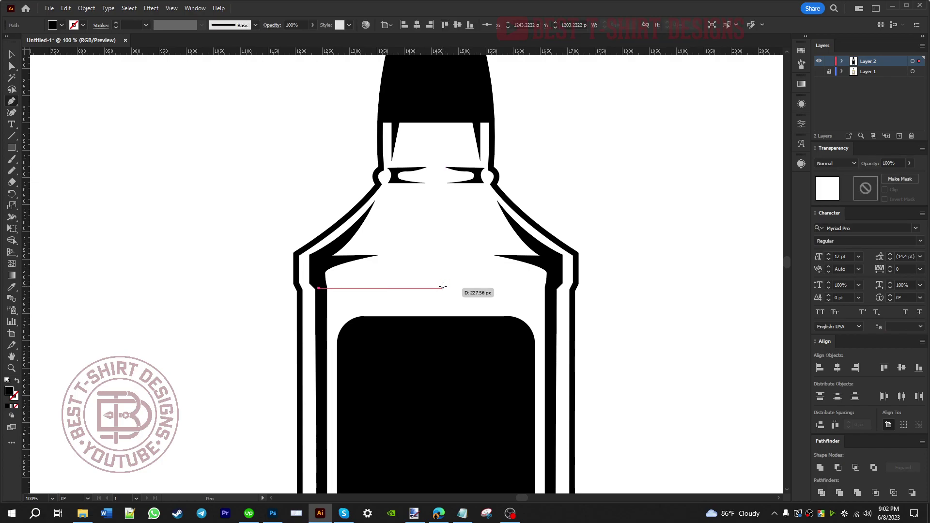
pyautogui.keyDown('shift'); pyautogui.click(550, 288); pyautogui.keyUp('shift')
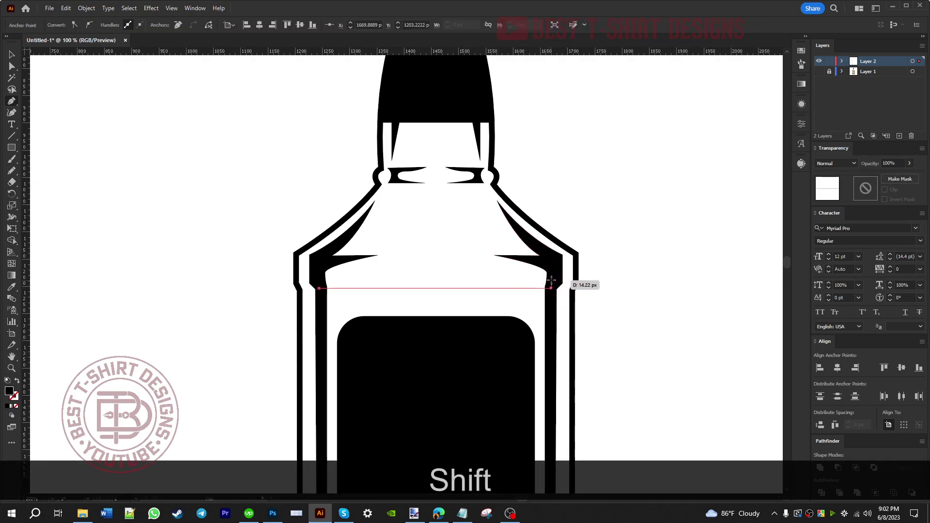
pyautogui.click(446, 275)
pyautogui.click(506, 282)
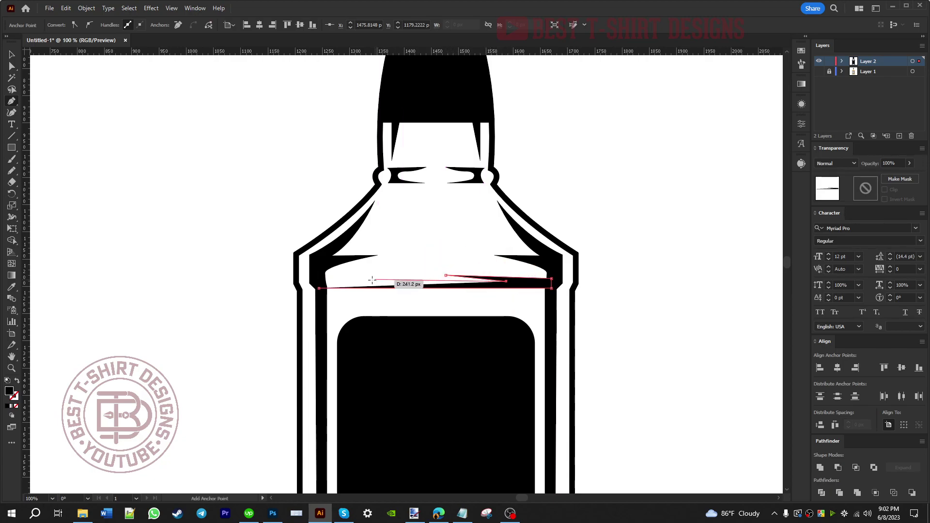
pyautogui.click(351, 284)
pyautogui.click(401, 278)
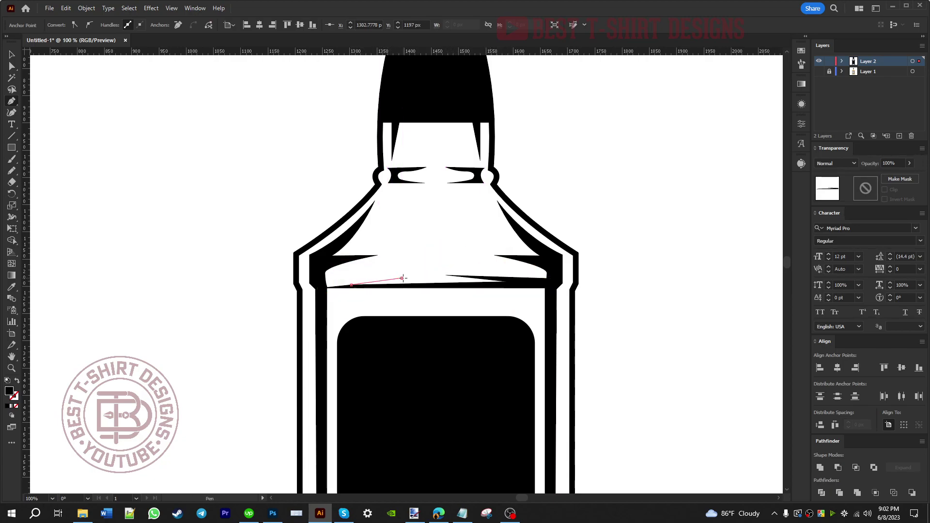
pyautogui.click(318, 289)
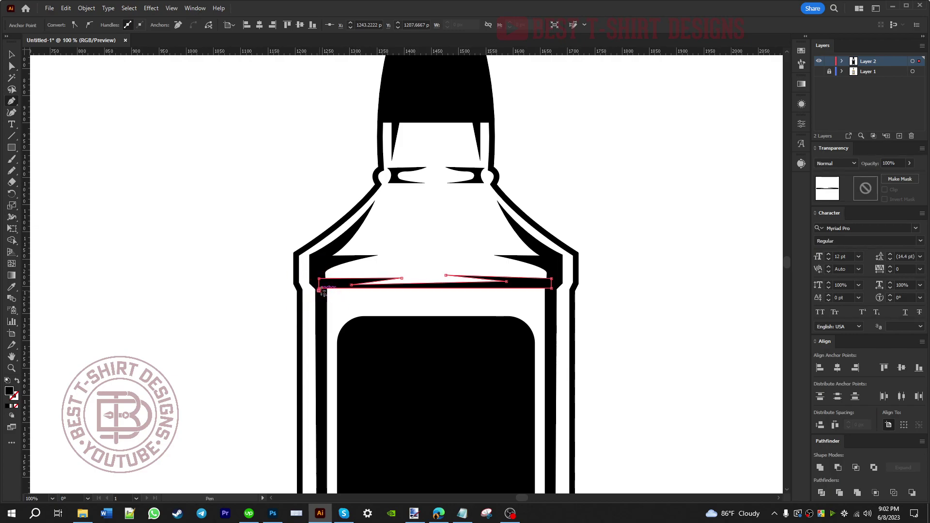
pyautogui.press('v')
pyautogui.click(436, 296)
pyautogui.scroll(-1, 452, 298)
pyautogui.scroll(-2, 475, 253)
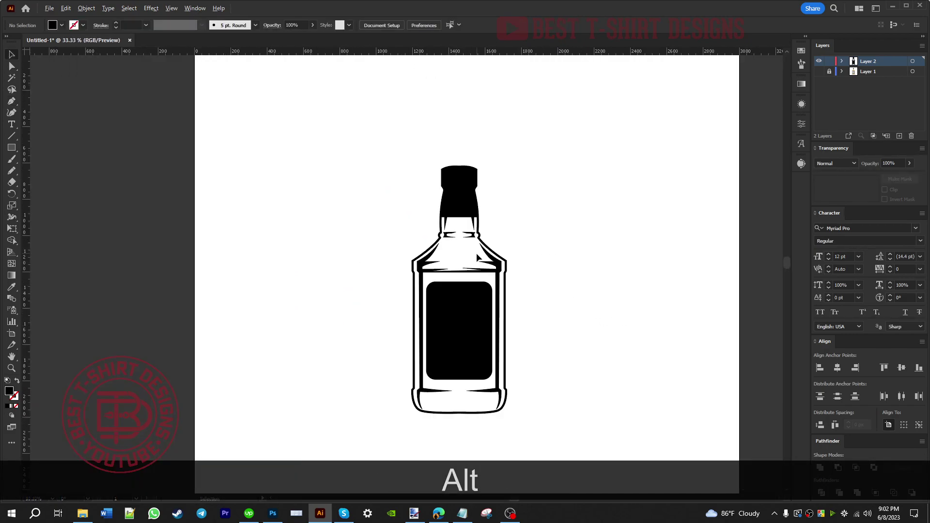
# Delete the mirrored shading shapes inside the ring at the base of the bottle's neck
pyautogui.click(543, 324)
pyautogui.scroll(2, 478, 249)
pyautogui.scroll(3, 478, 247)
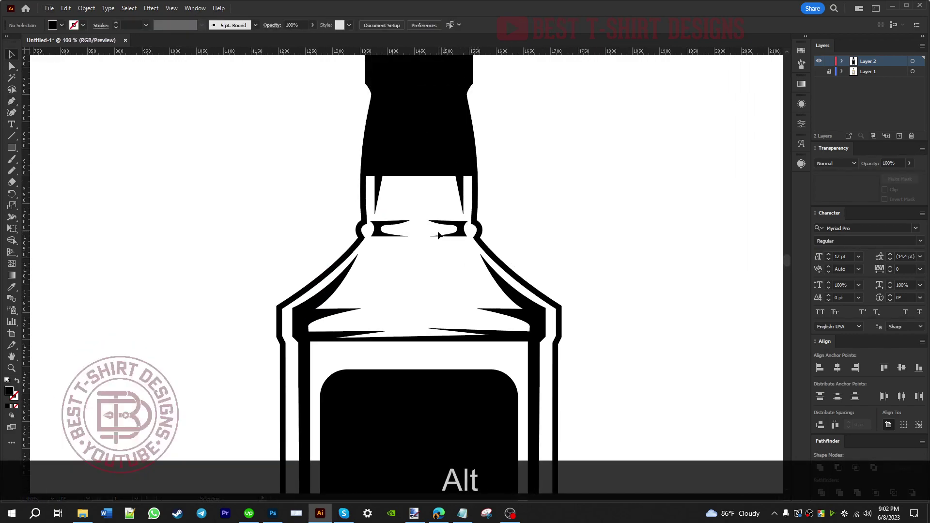
pyautogui.moveTo(395, 222); pyautogui.dragTo(448, 260)
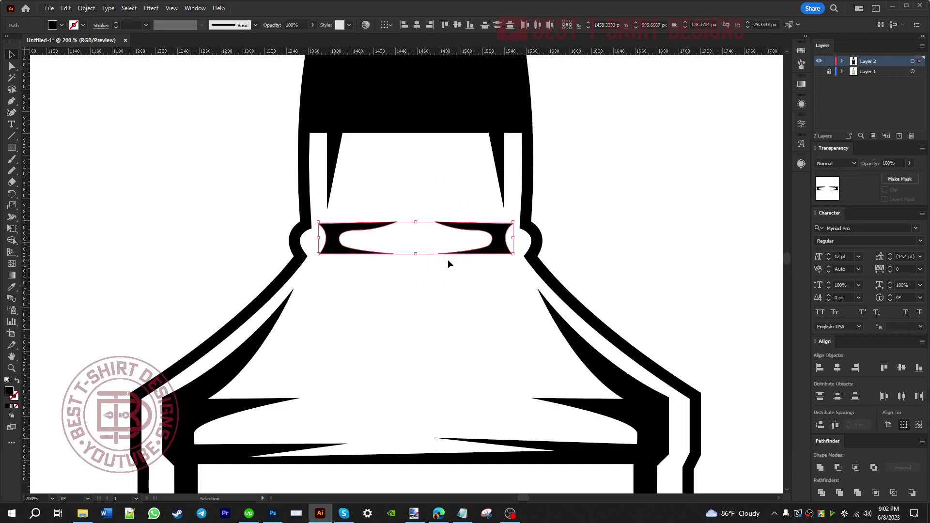
pyautogui.press('Delete')
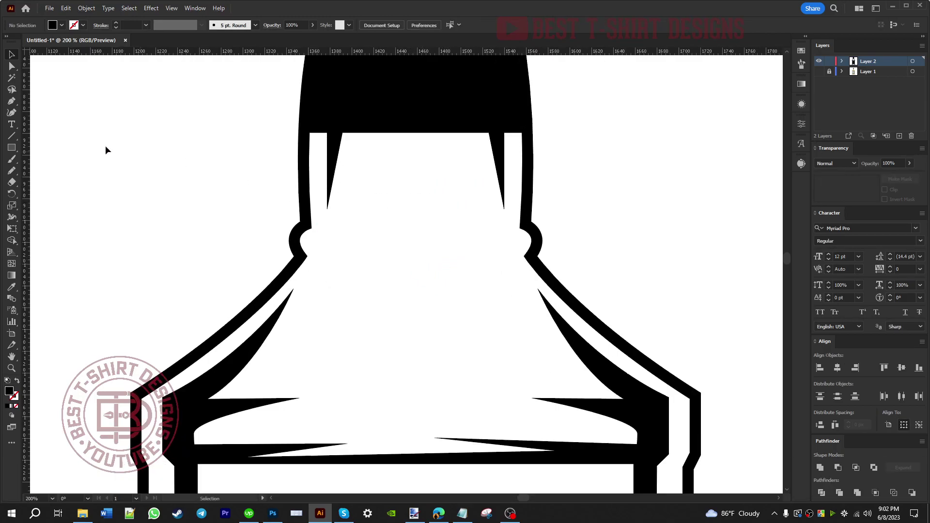
# Draw a black bar with fully rounded ends, about 153 by 31 px, across the ring at the base of the neck
pyautogui.moveTo(15, 149); pyautogui.dragTo(56, 144)
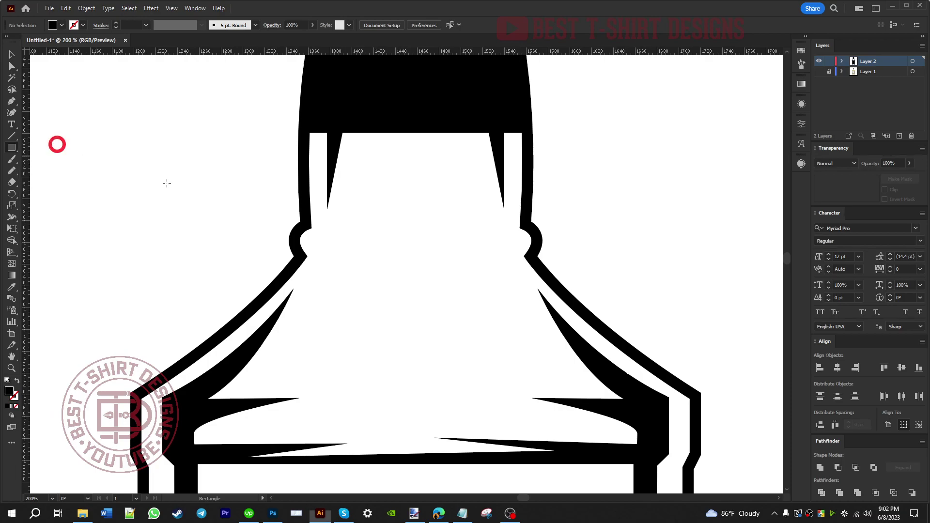
pyautogui.moveTo(333, 226)
pyautogui.mouseDown()
pyautogui.moveTo(461, 246)
pyautogui.moveTo(497, 262)
pyautogui.moveTo(477, 243)
pyautogui.mouseUp()
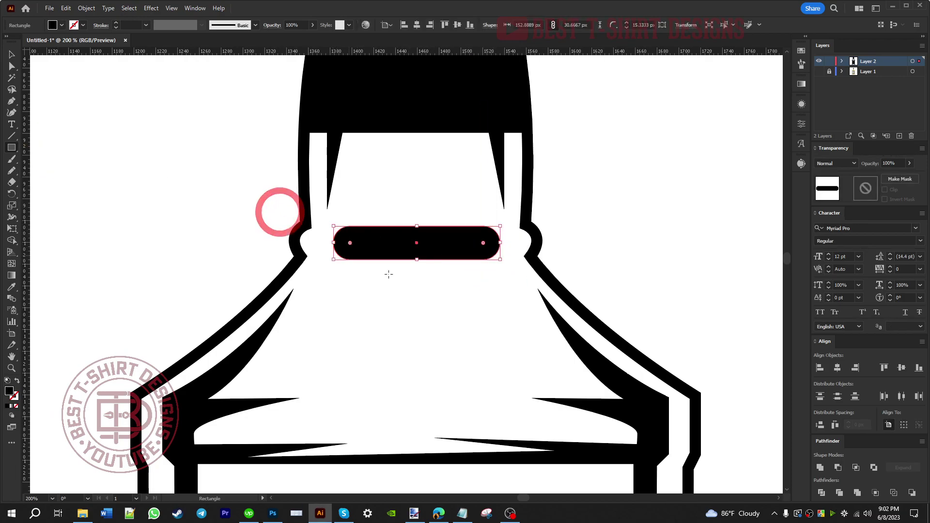
pyautogui.press('v')
pyautogui.click(473, 304)
pyautogui.scroll(-2, 452, 303)
pyautogui.scroll(-3, 498, 266)
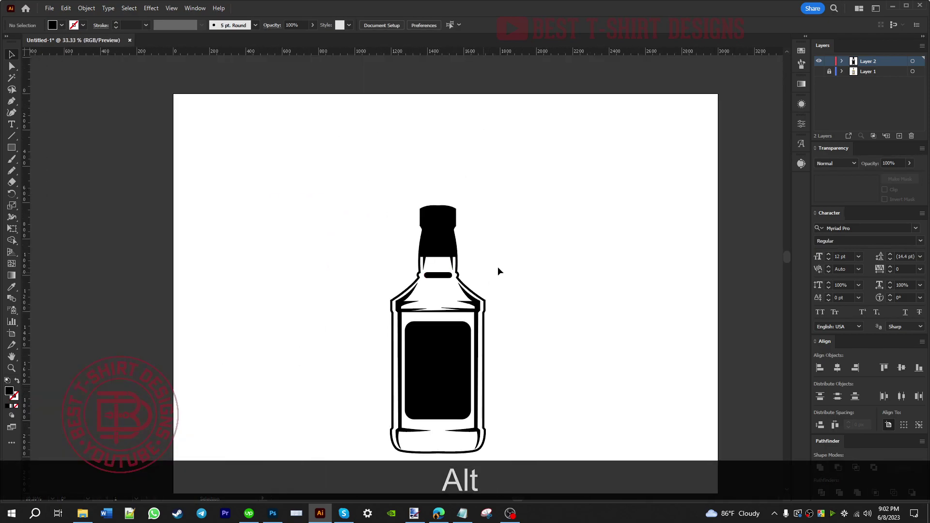
pyautogui.scroll(3, 439, 245)
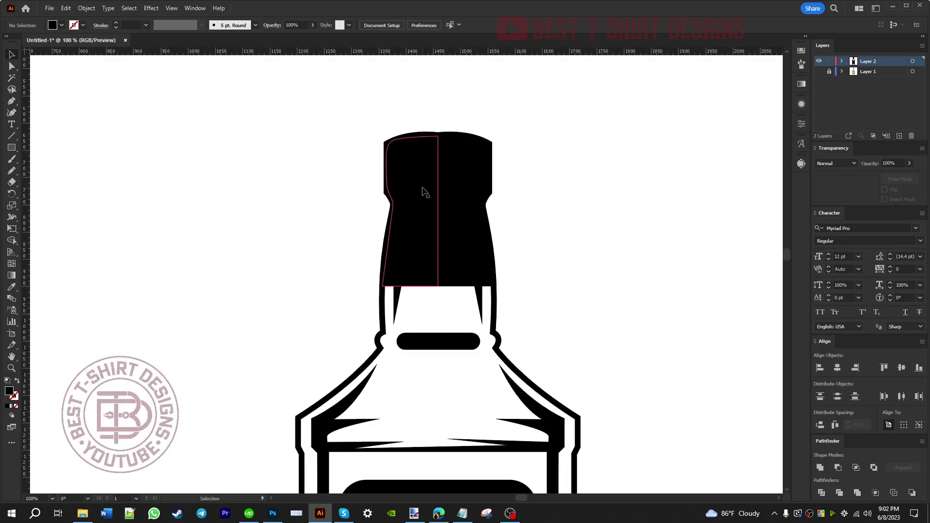
pyautogui.click(560, 240)
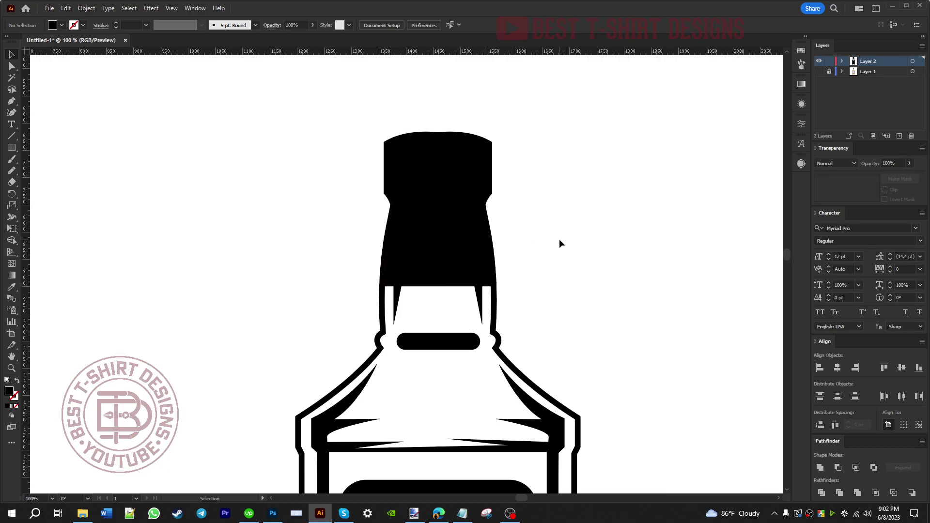
pyautogui.scroll(-1, 469, 177)
pyautogui.scroll(-2, 469, 177)
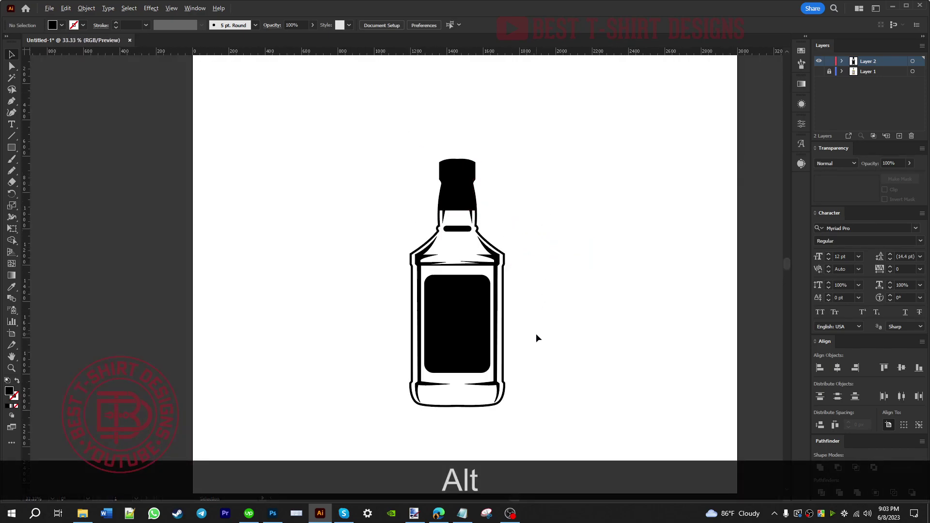
pyautogui.scroll(1, 535, 333)
pyautogui.scroll(-1, 489, 274)
pyautogui.click(571, 286)
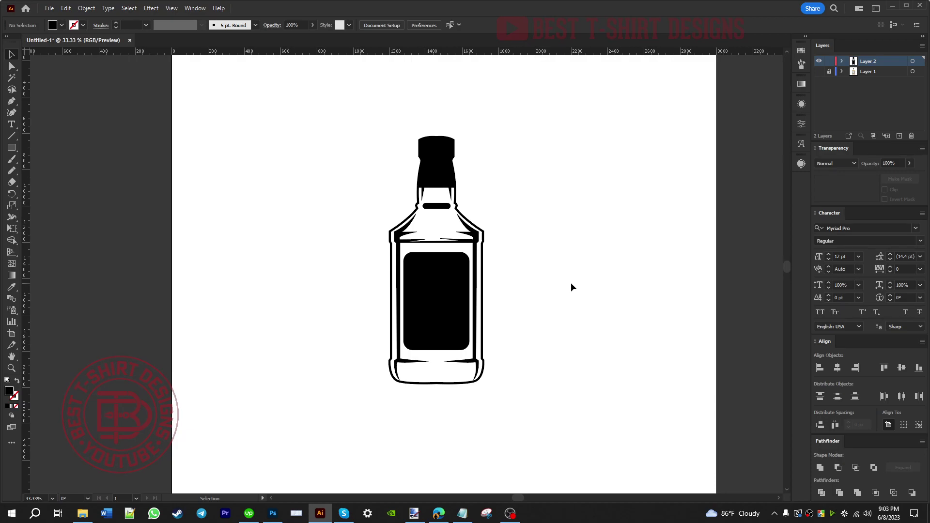
# Draw a rectangle about 1203 by 1685 px around the bottle, send it to the back and fill it red
pyautogui.press('m')
pyautogui.moveTo(330, 106); pyautogui.dragTo(548, 412)
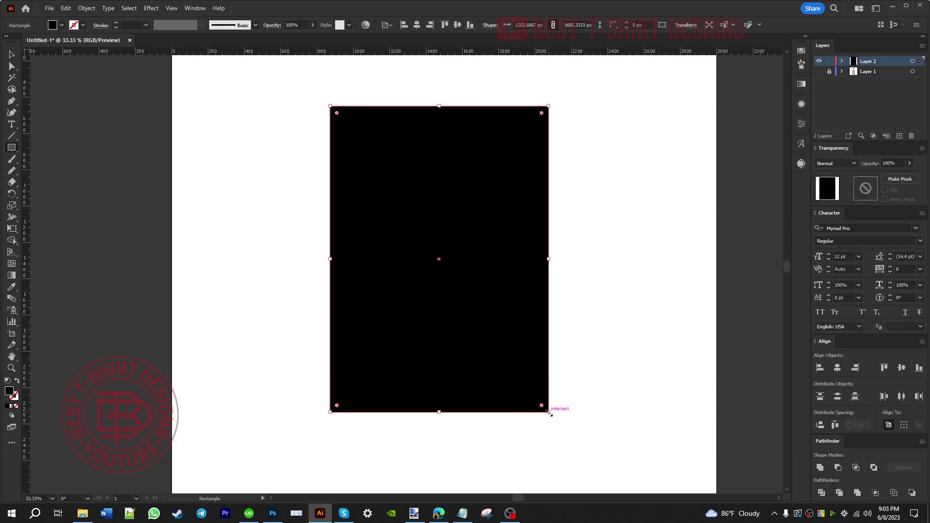
pyautogui.hotkey('ctrl', 'shift', '[')
pyautogui.press('v')
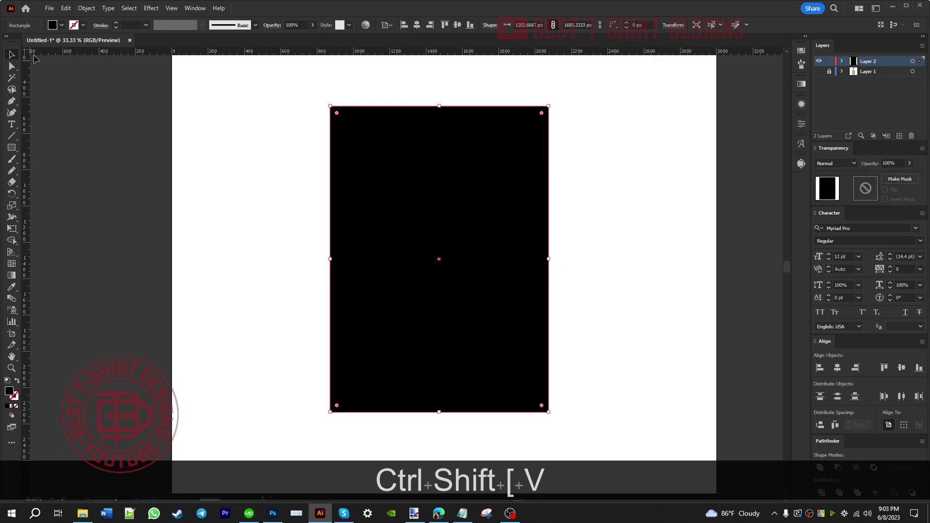
pyautogui.click(54, 26)
pyautogui.click(72, 40)
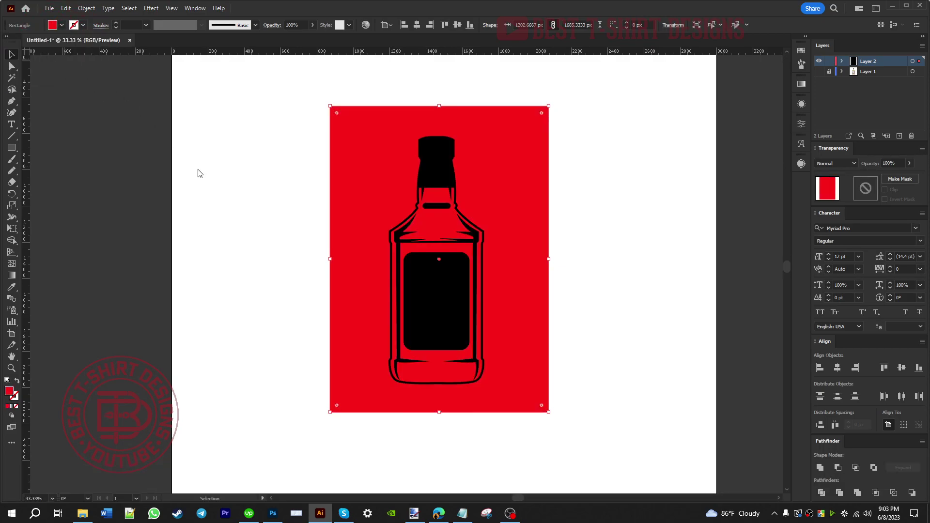
# Select all bottle shapes without the red background, expand their strokes and group them
pyautogui.press('v')
pyautogui.click(417, 292)
pyautogui.moveTo(276, 84); pyautogui.dragTo(551, 401)
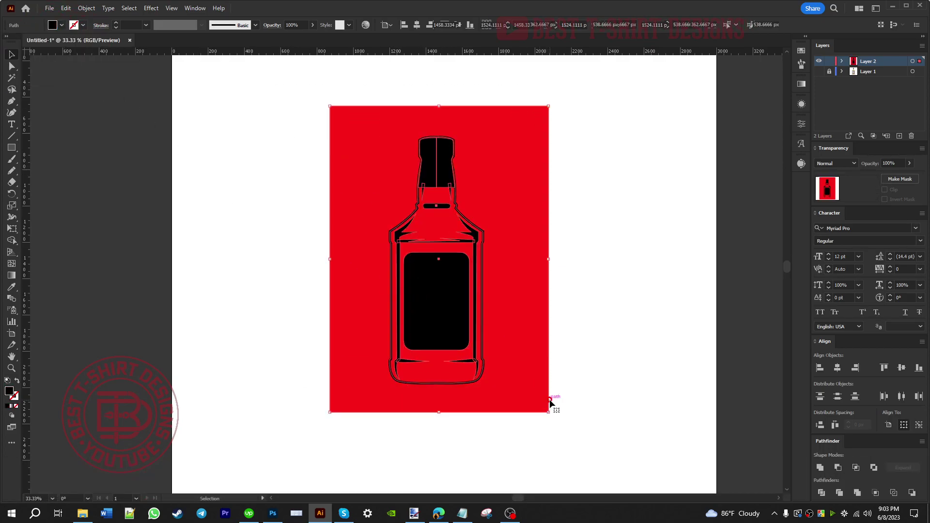
pyautogui.keyDown('shift'); pyautogui.click(519, 328); pyautogui.keyUp('shift')
pyautogui.press('ctrl')
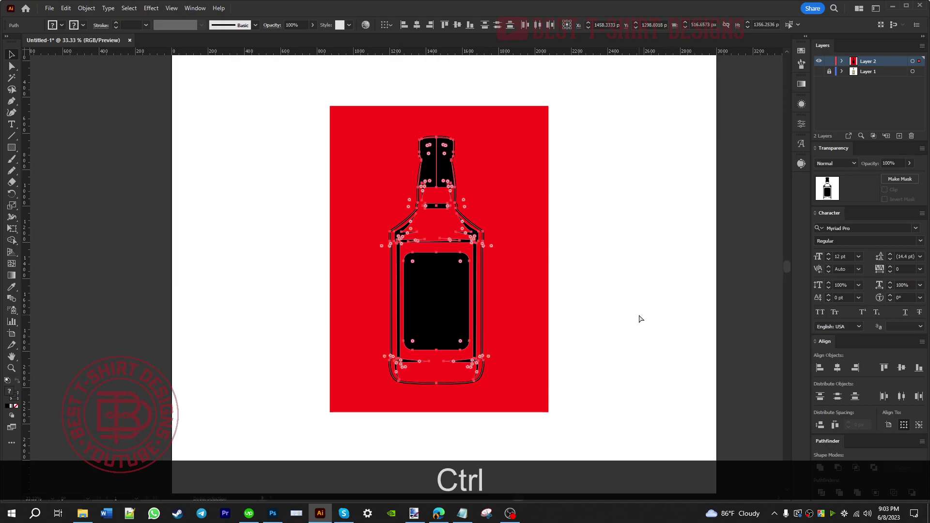
pyautogui.hotkey('ctrl', '2')
pyautogui.hotkey('ctrl', '3')
pyautogui.click(429, 309)
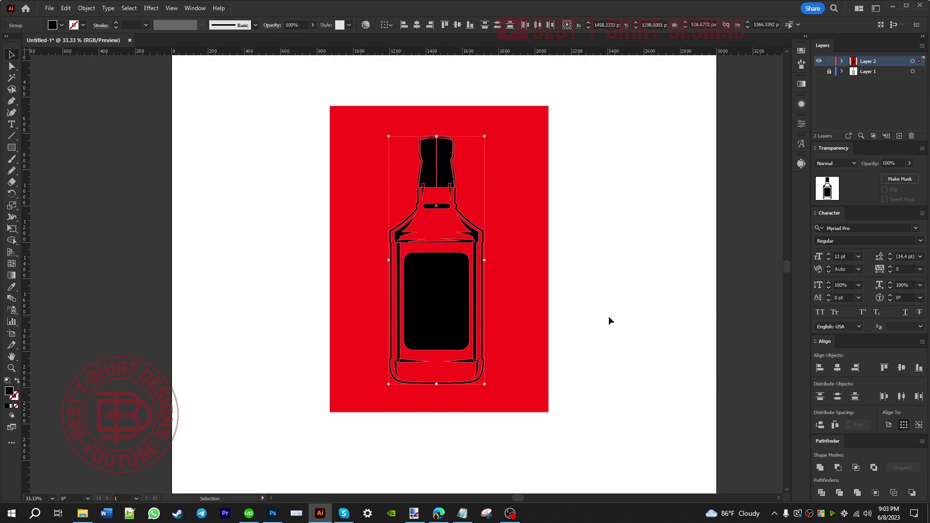
# Recolor the grouped bottle white by sampling the empty artboard with the Eyedropper
pyautogui.press('i')
pyautogui.click(609, 316)
pyautogui.press('v')
pyautogui.click(533, 306)
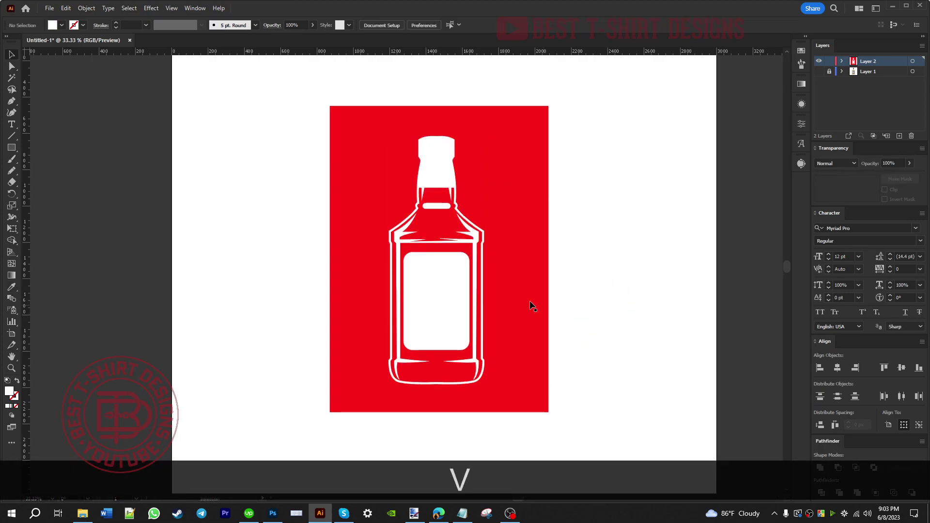
# Change the fill of the background rectangle to black
pyautogui.click(533, 306)
pyautogui.click(58, 25)
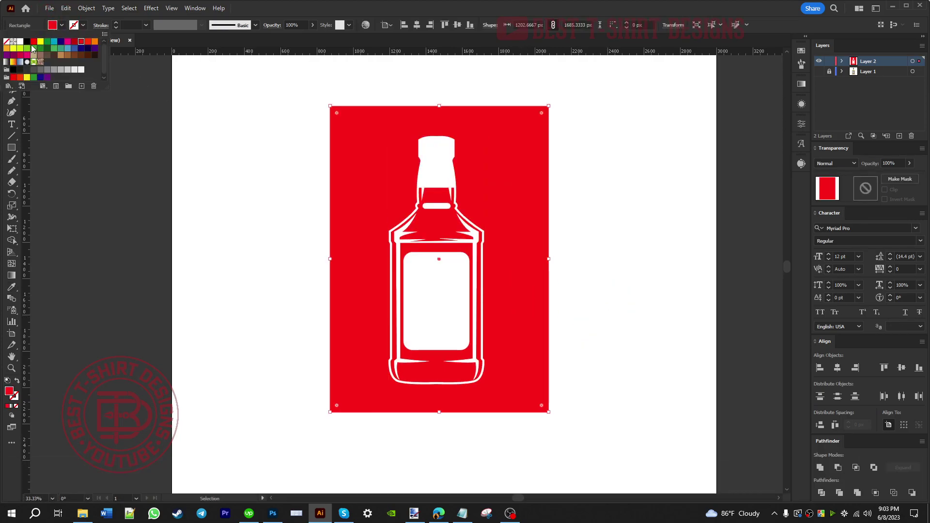
pyautogui.click(27, 43)
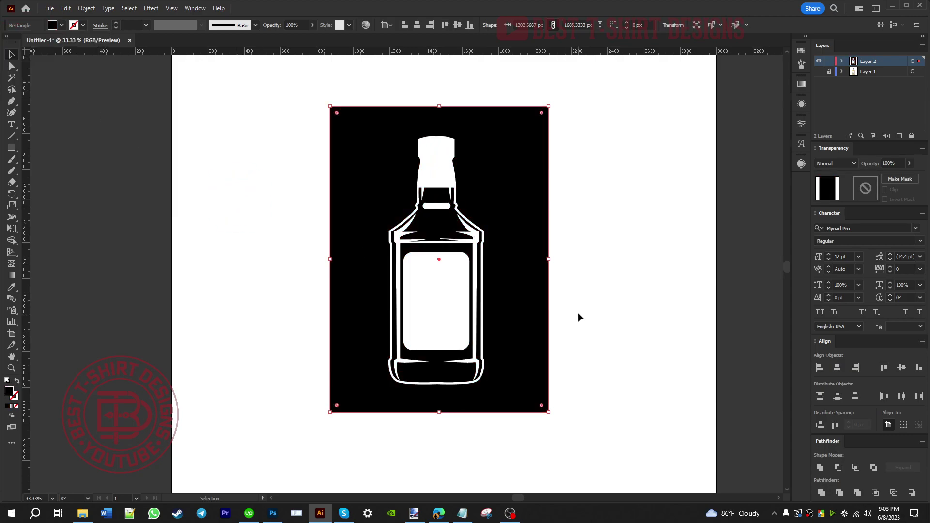
pyautogui.click(593, 310)
# Select the bottle artwork without the background, group it and fill it black
pyautogui.moveTo(599, 421); pyautogui.dragTo(338, 129)
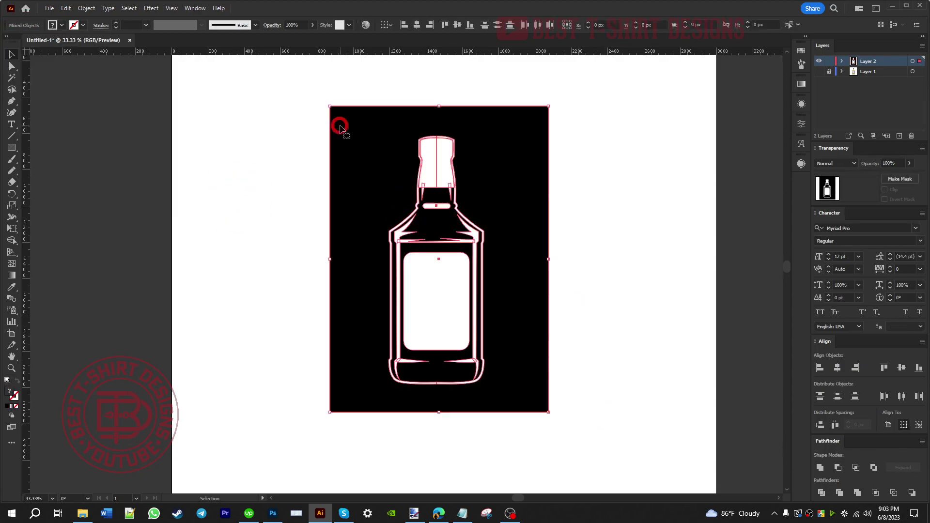
pyautogui.keyDown('shift'); pyautogui.click(361, 135); pyautogui.keyUp('shift')
pyautogui.hotkey('ctrl', 'g')
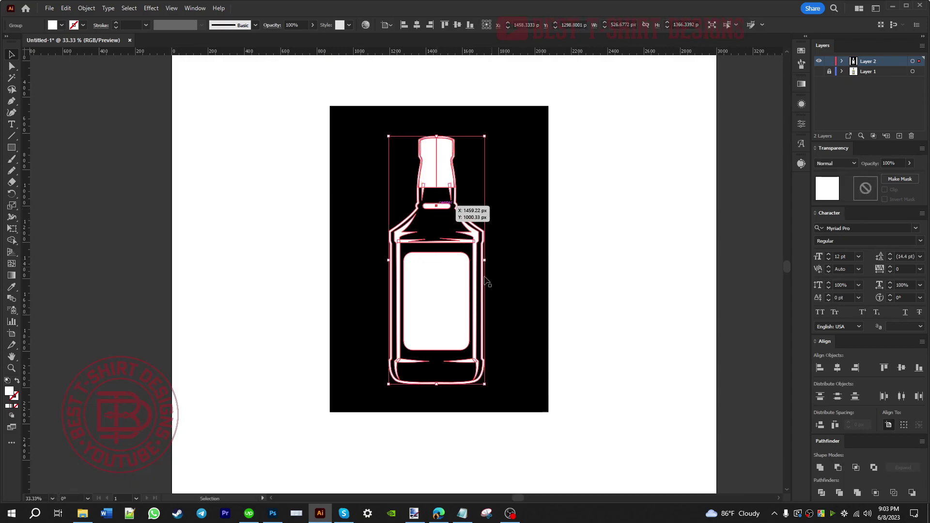
pyautogui.click(62, 26)
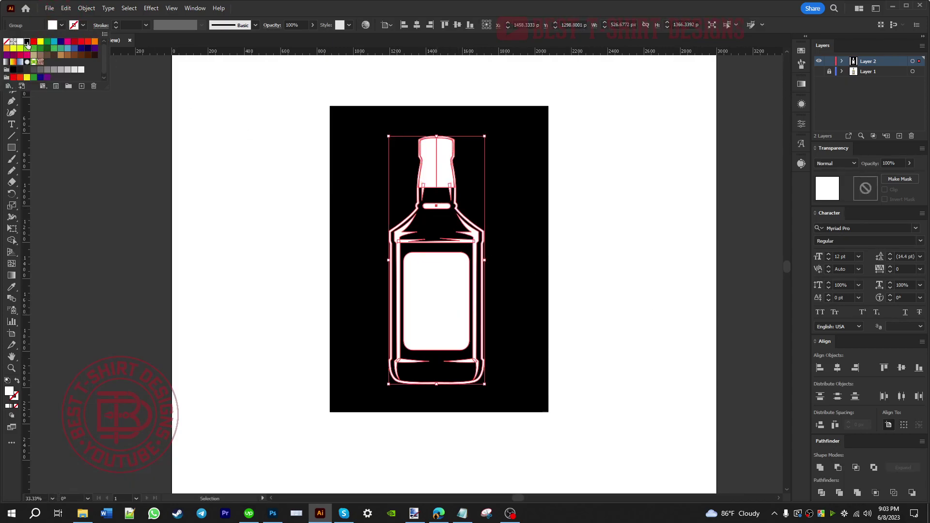
pyautogui.click(27, 43)
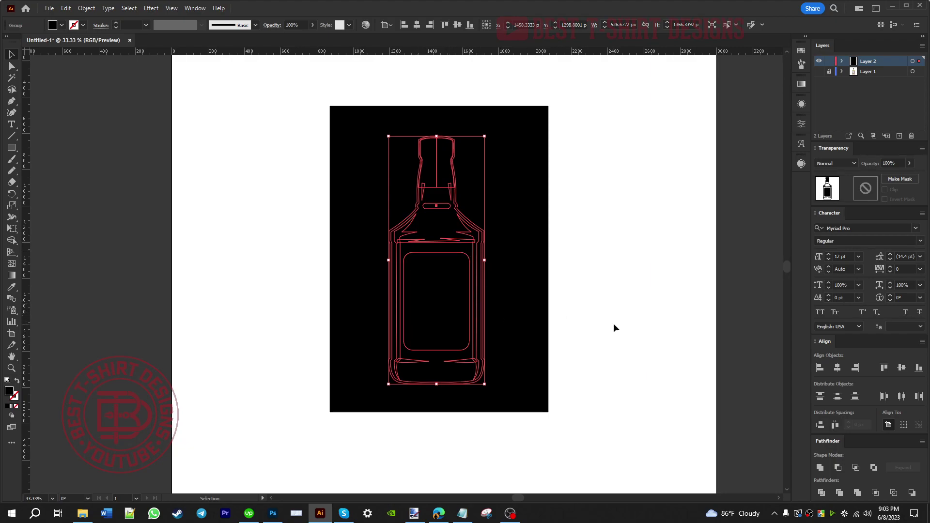
# Paste a copy of the bottle group directly behind it and merge the copy into one solid silhouette
pyautogui.hotkey('ctrl', 'c')
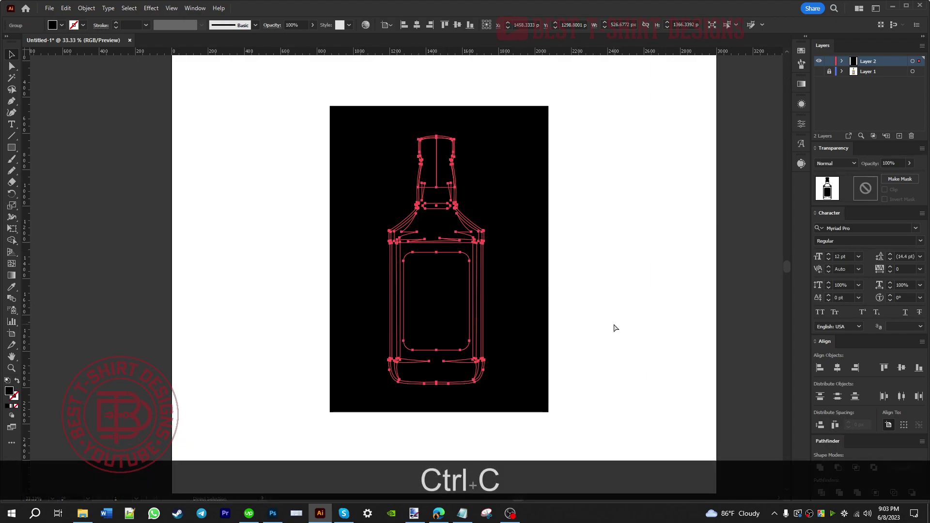
pyautogui.hotkey('ctrl', 'b')
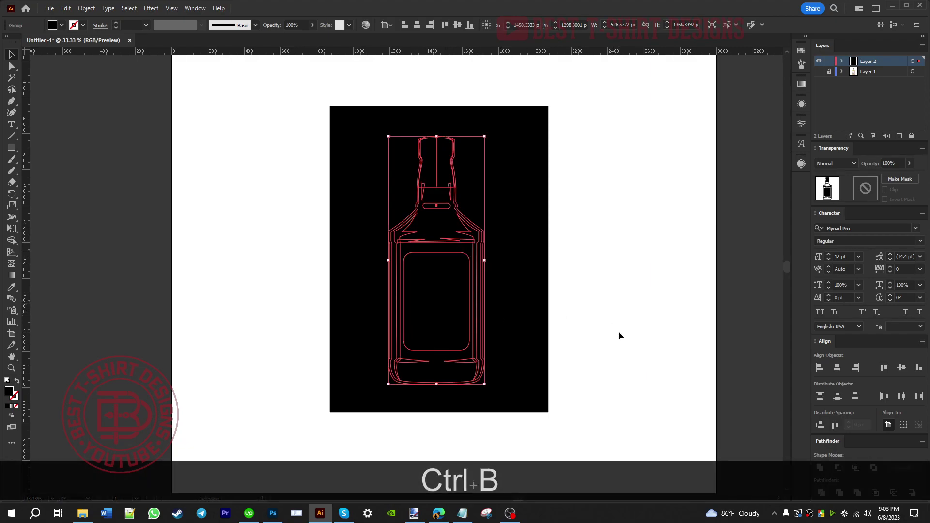
pyautogui.click(857, 494)
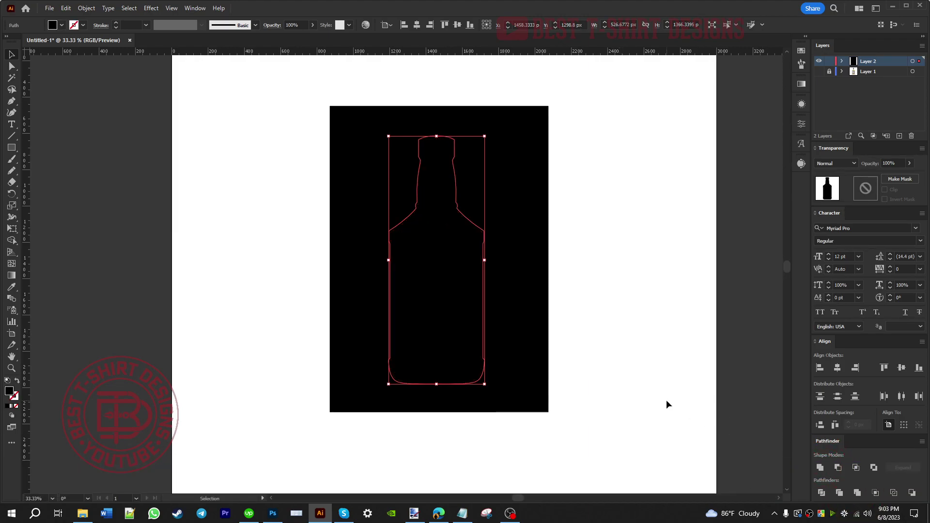
# Fill the solid silhouette behind the black bottle line art with white and deselect it
pyautogui.hotkey('ctrl', 'shift', '[')
pyautogui.click(599, 291)
pyautogui.press('v')
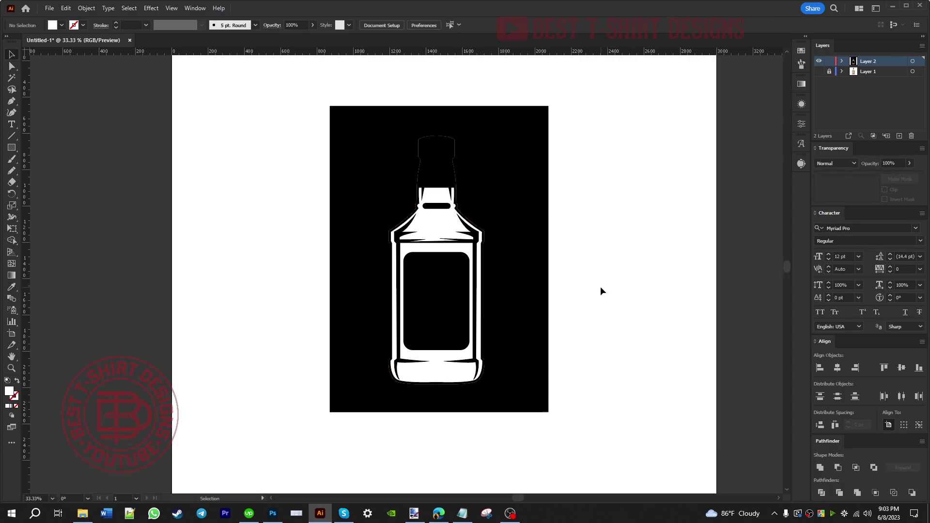
pyautogui.scroll(3, 450, 166)
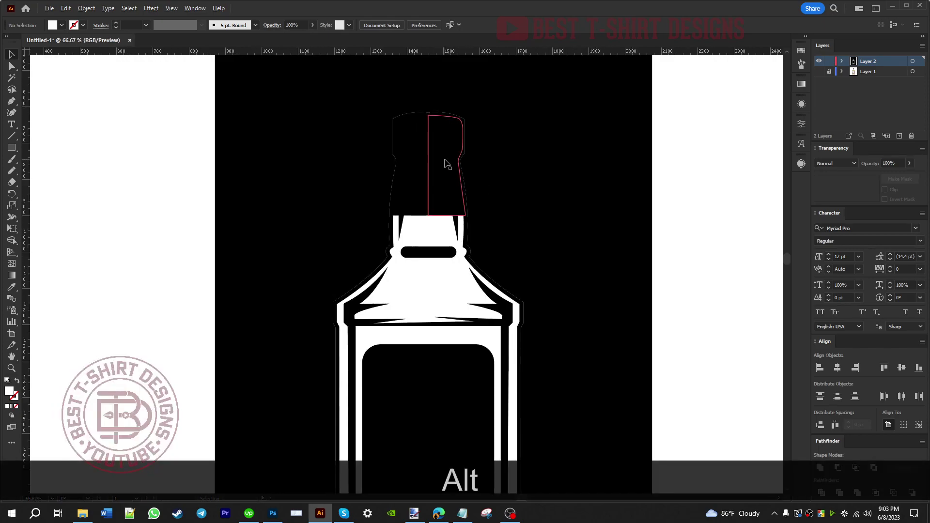
# Draw the curved top edge of a highlight path with the Pen tool, just inside the top outline of the bottle cap
pyautogui.scroll(-3, 455, 143)
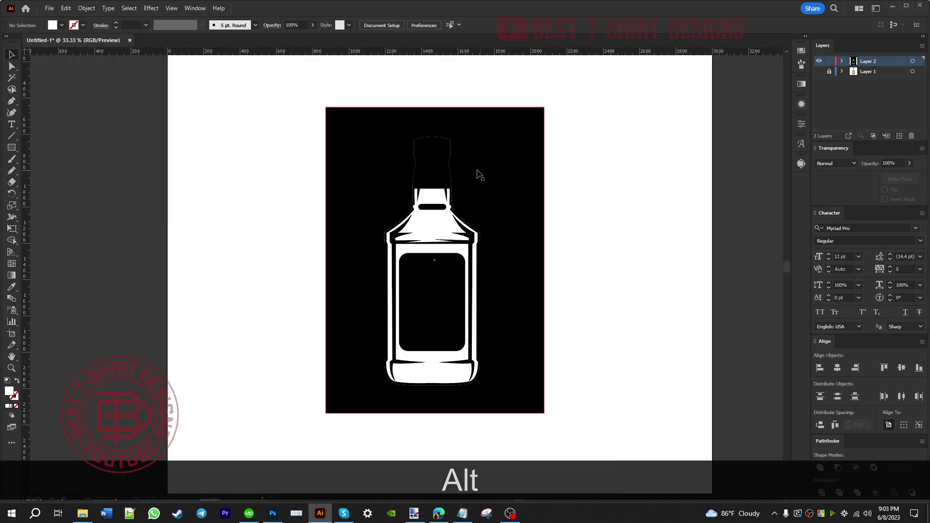
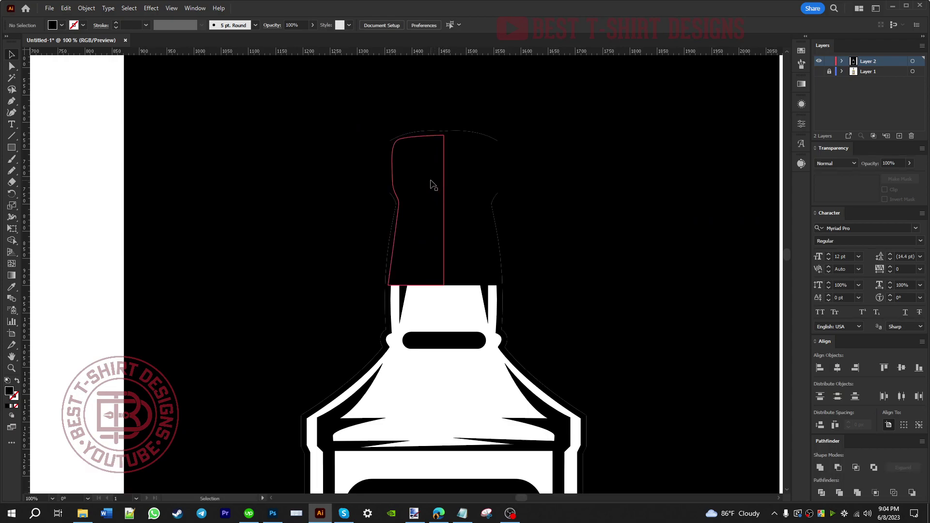
pyautogui.press('p')
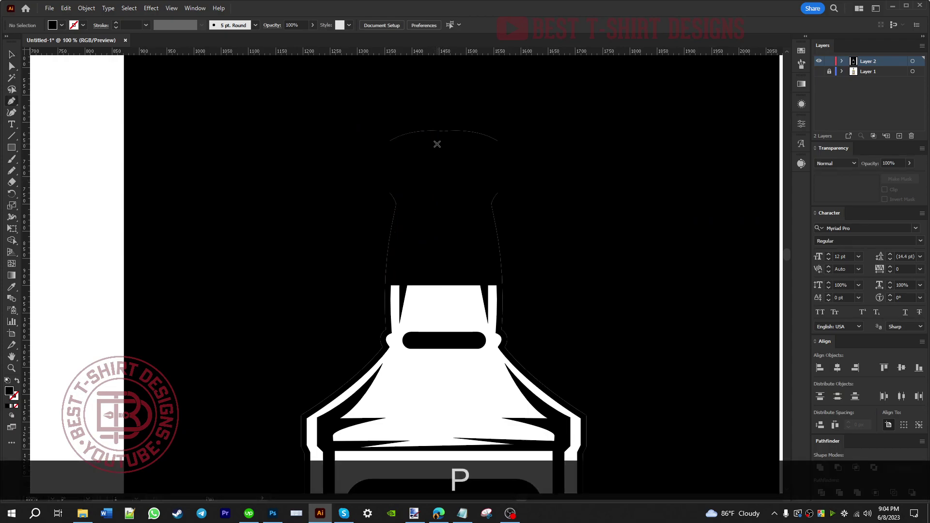
pyautogui.scroll(2, 441, 143)
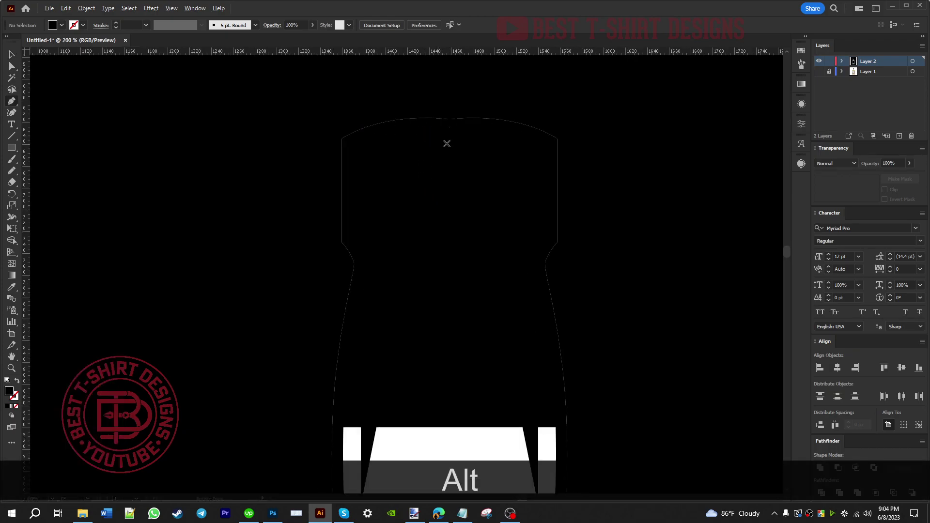
pyautogui.click(527, 144)
pyautogui.click(366, 145)
pyautogui.click(359, 147)
pyautogui.click(352, 149)
pyautogui.moveTo(347, 154); pyautogui.dragTo(276, 167)
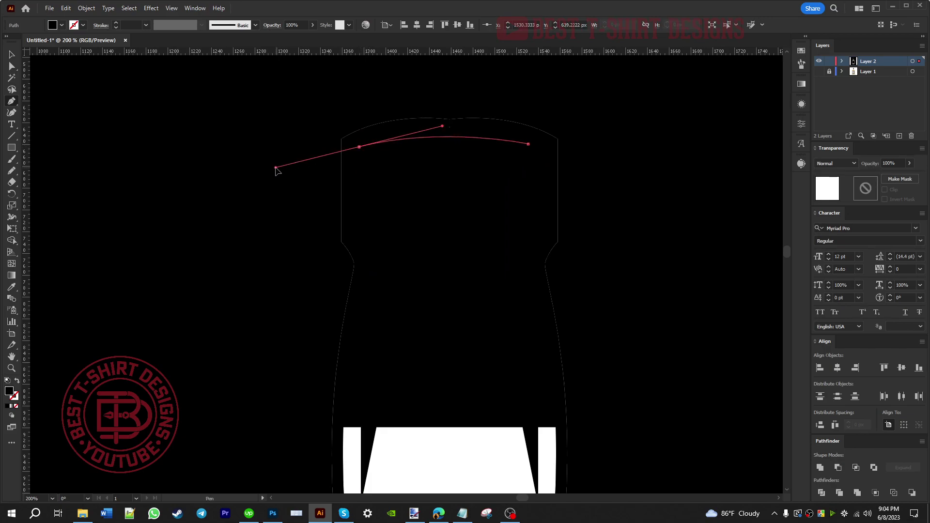
pyautogui.click(358, 147)
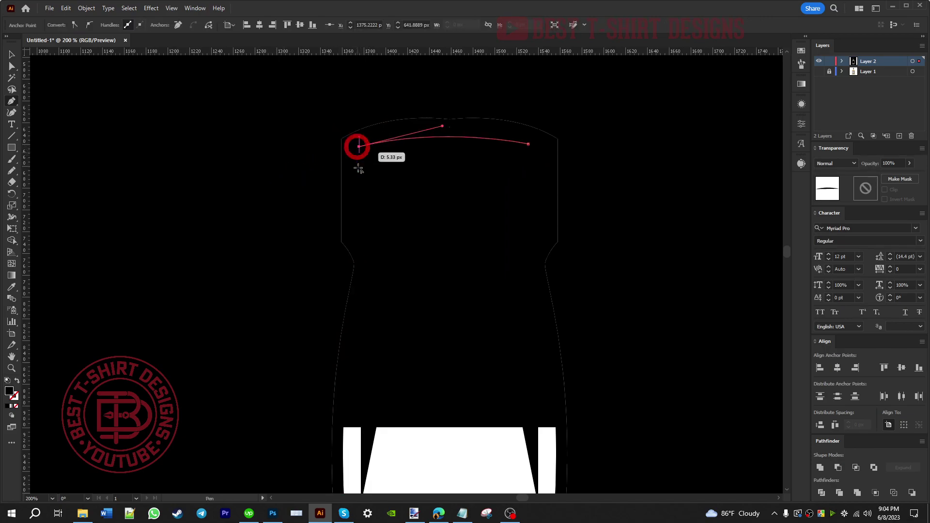
# Continue the highlight path straight down the cap's left side, curve it in at the waist and run it down to the cap's base
pyautogui.keyDown('shift'); pyautogui.click(358, 237); pyautogui.keyUp('shift')
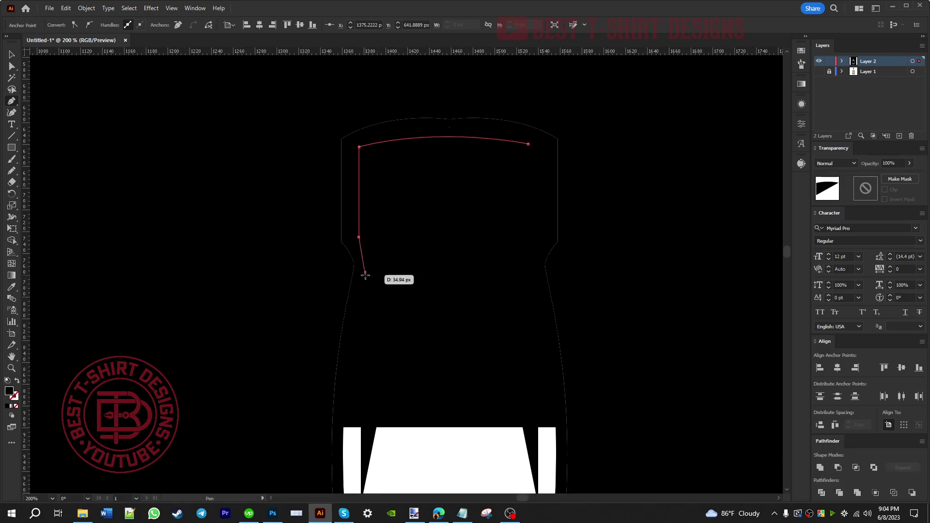
pyautogui.moveTo(366, 274); pyautogui.dragTo(360, 294)
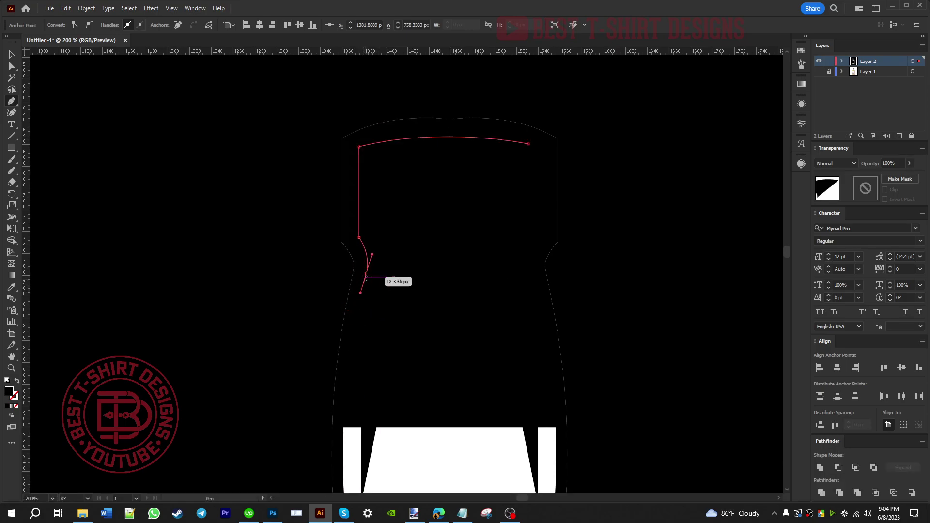
pyautogui.click(366, 274)
pyautogui.moveTo(352, 413); pyautogui.dragTo(354, 436)
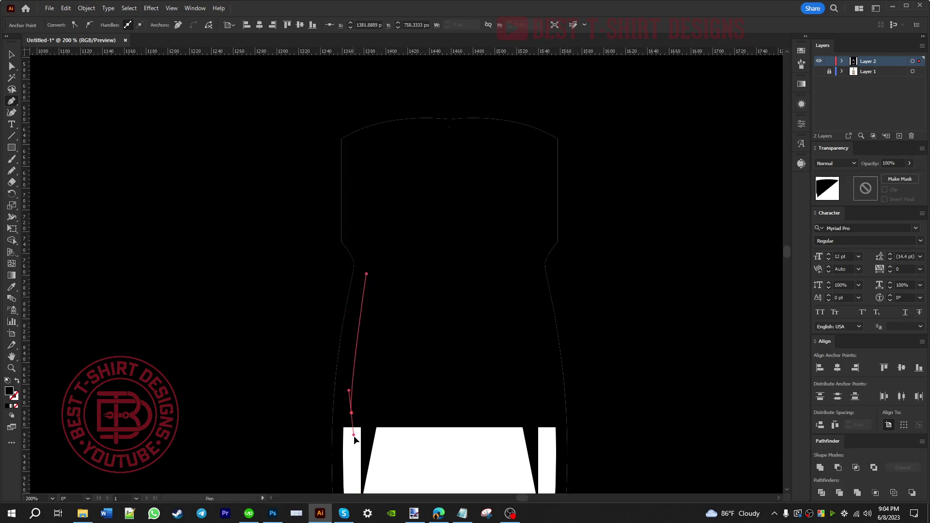
pyautogui.click(351, 412)
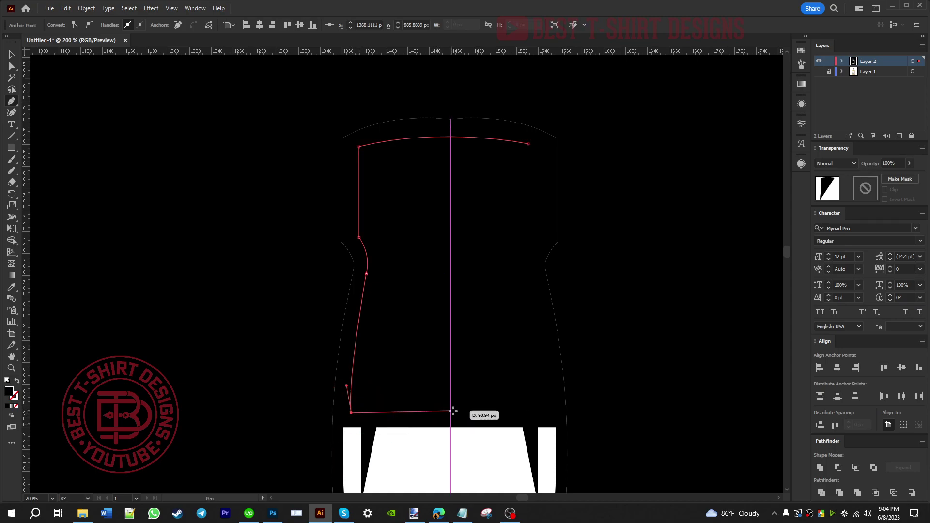
# Extend the highlight path along the cap's base, taper it to a point, and trace its inner edge back up to the top
pyautogui.click(468, 413)
pyautogui.moveTo(368, 390); pyautogui.dragTo(364, 375)
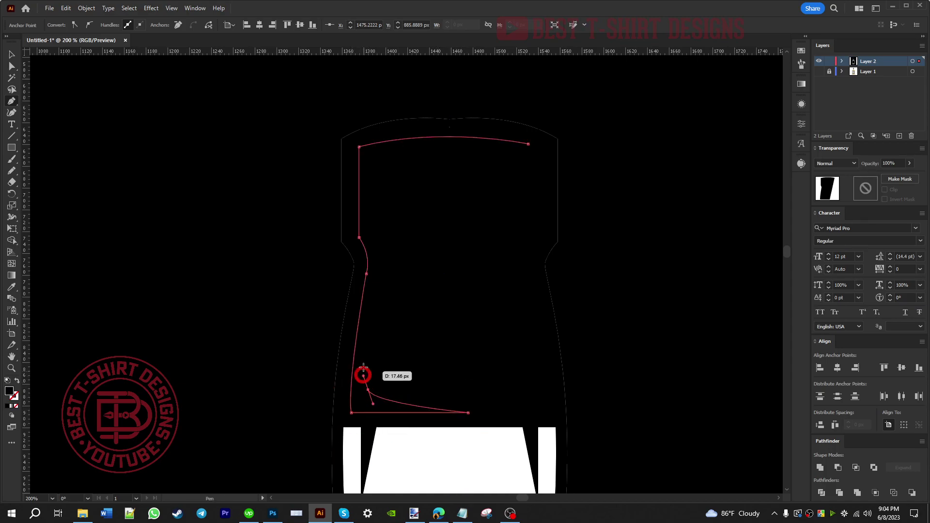
pyautogui.moveTo(378, 277); pyautogui.dragTo(387, 242)
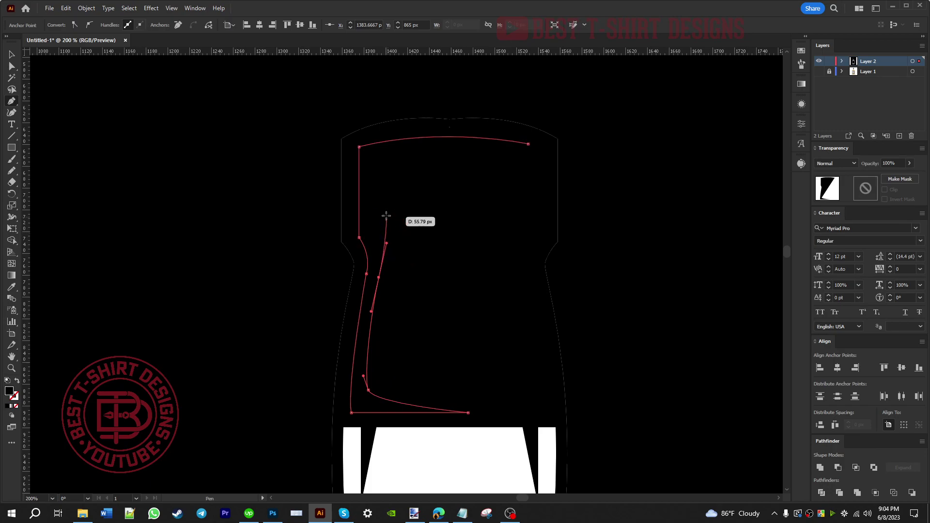
pyautogui.moveTo(377, 192); pyautogui.dragTo(375, 175)
pyautogui.click(400, 153)
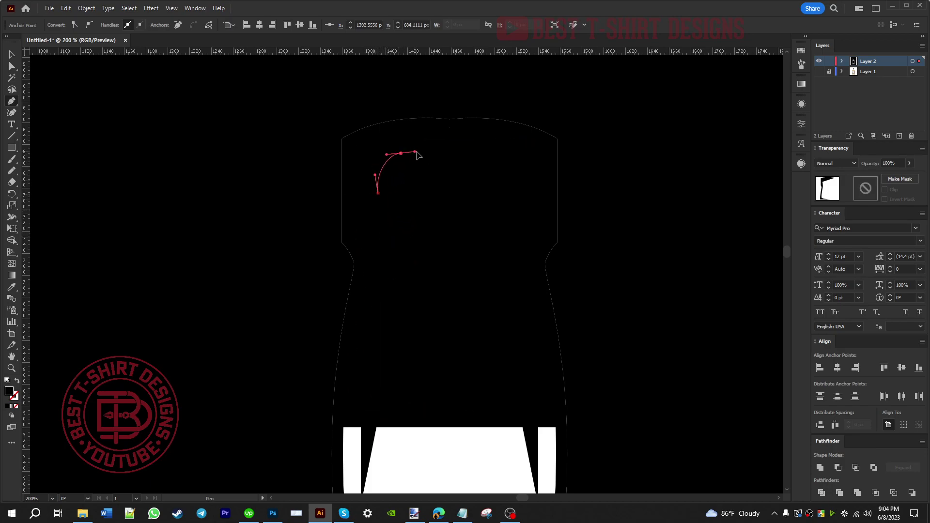
pyautogui.click(421, 151)
pyautogui.click(450, 152)
# Add two pointed spikes of different lengths hanging from the top edge of the cap highlight
pyautogui.click(457, 249)
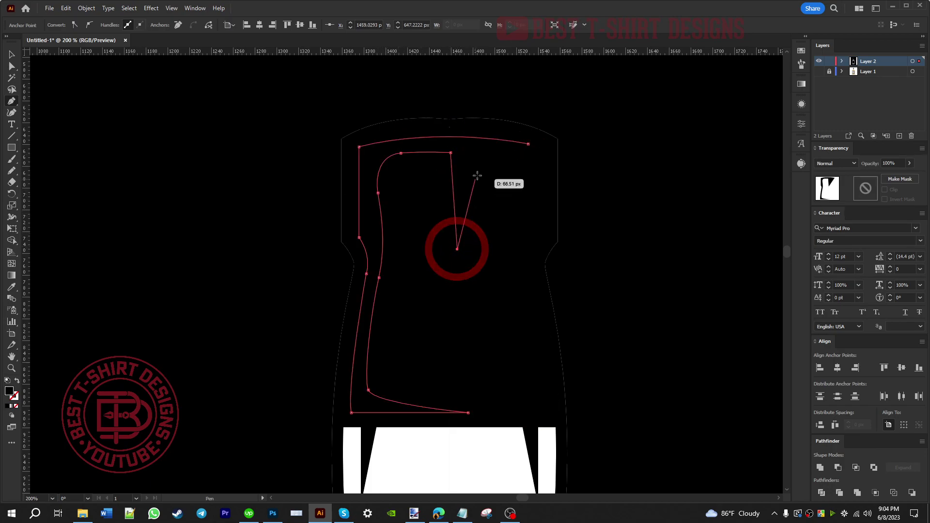
pyautogui.click(470, 152)
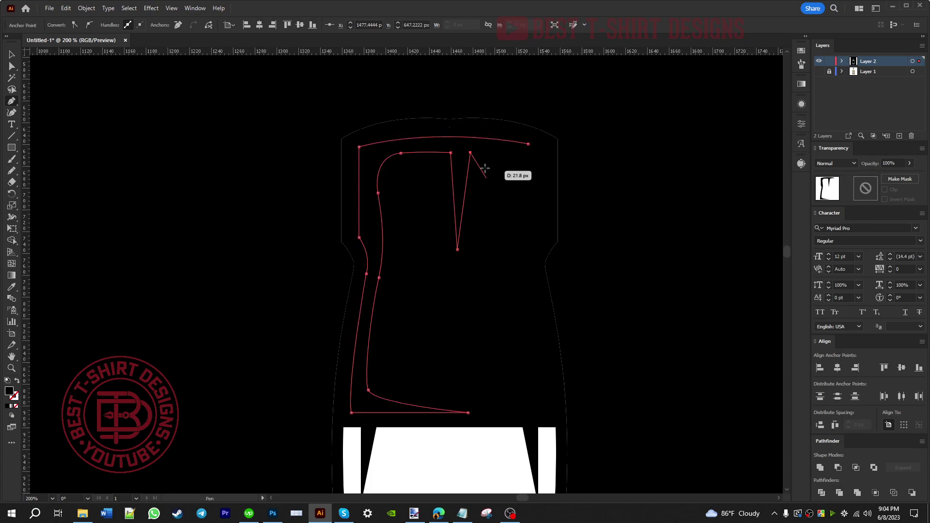
pyautogui.keyDown('ctrl'); pyautogui.click(481, 194); pyautogui.keyUp('ctrl')
pyautogui.click(483, 196)
pyautogui.click(495, 147)
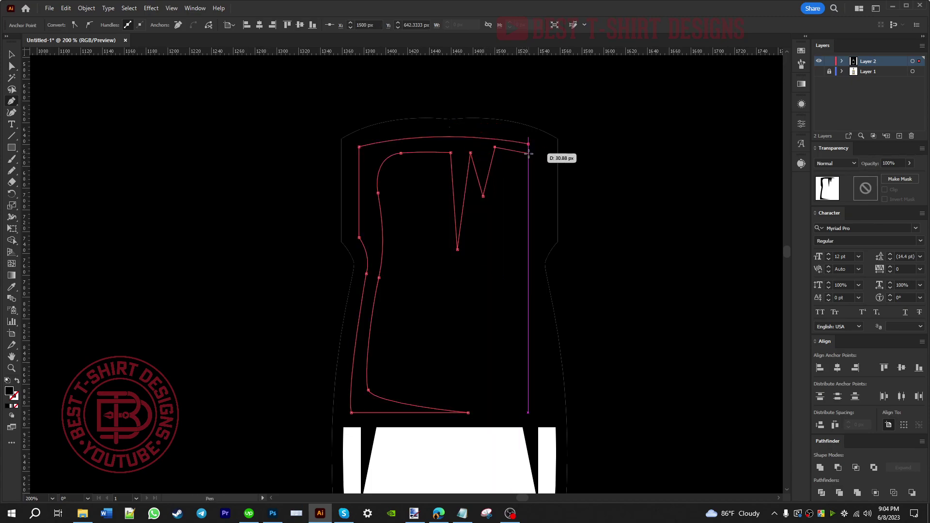
pyautogui.click(528, 144)
pyautogui.hotkey('ctrl', 'z')
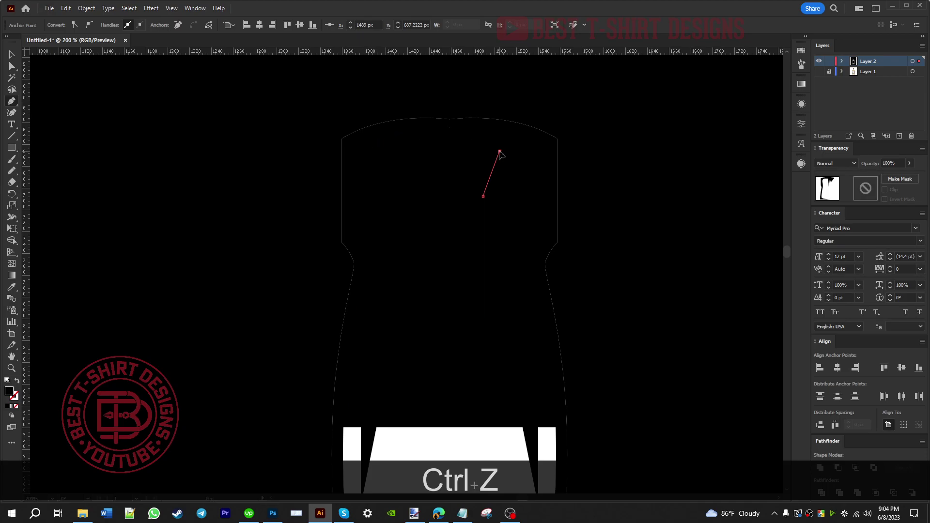
pyautogui.click(499, 151)
# Curve the highlight path around the cap's upper right corner, taper it down the right side and close the shape
pyautogui.click(528, 156)
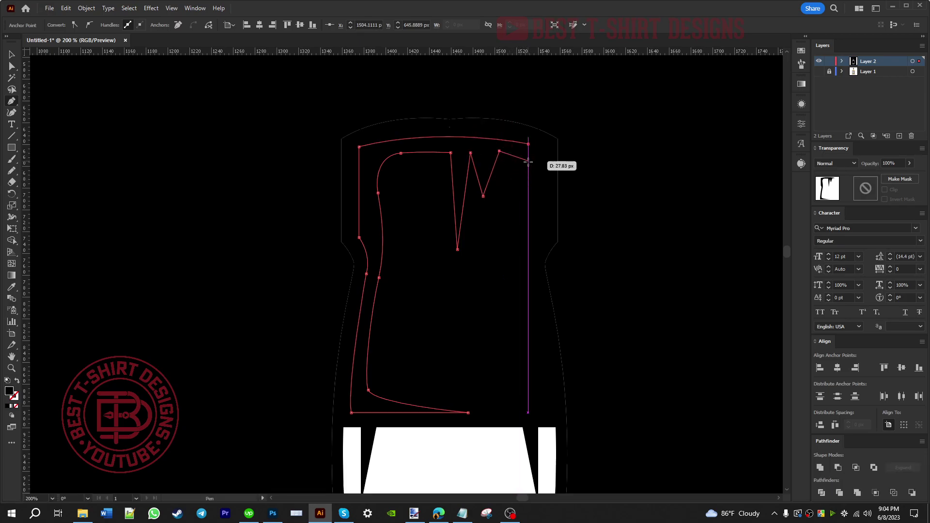
pyautogui.click(532, 168)
pyautogui.click(535, 182)
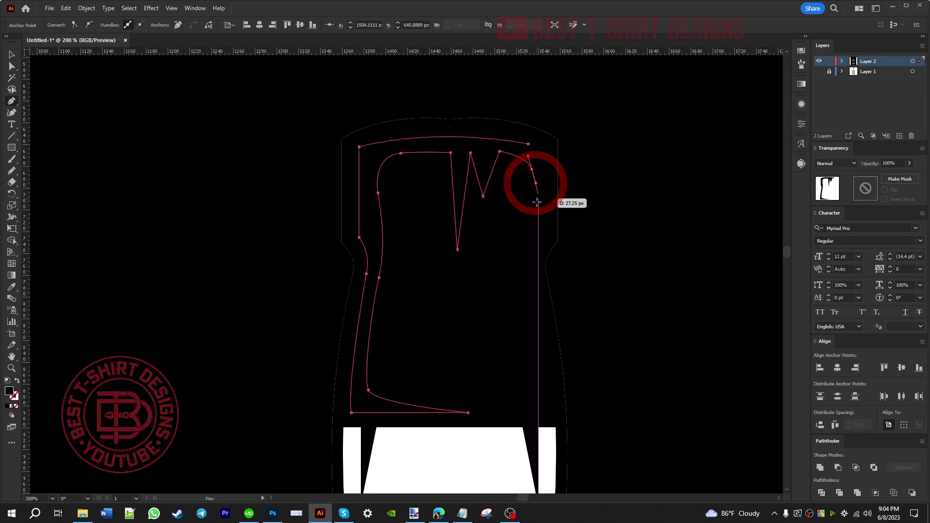
pyautogui.click(528, 245)
pyautogui.moveTo(542, 200); pyautogui.dragTo(515, 146)
pyautogui.press('v')
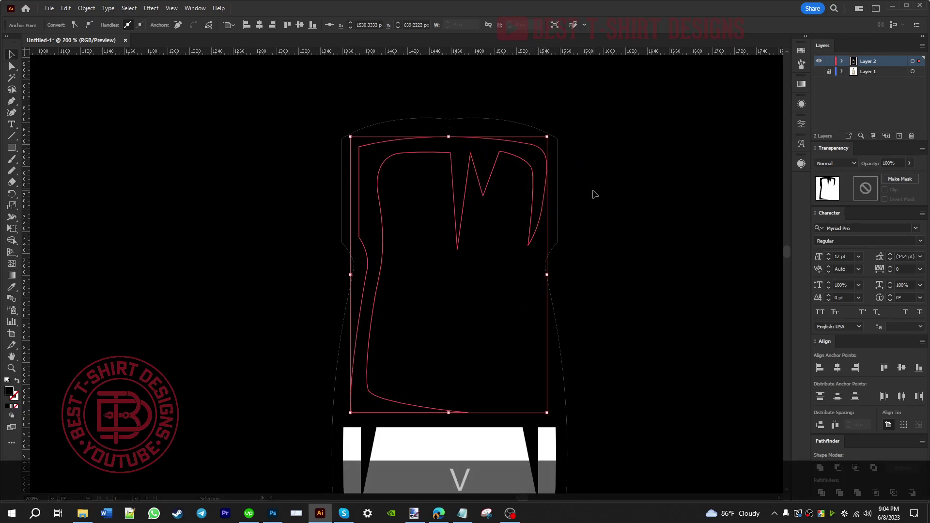
pyautogui.click(540, 200)
# Fill the cap highlight with the white sampled from the bottle using the Eyedropper and deselect it
pyautogui.keyDown('alt'); pyautogui.scroll(-2, 458, 178); pyautogui.keyUp('alt')
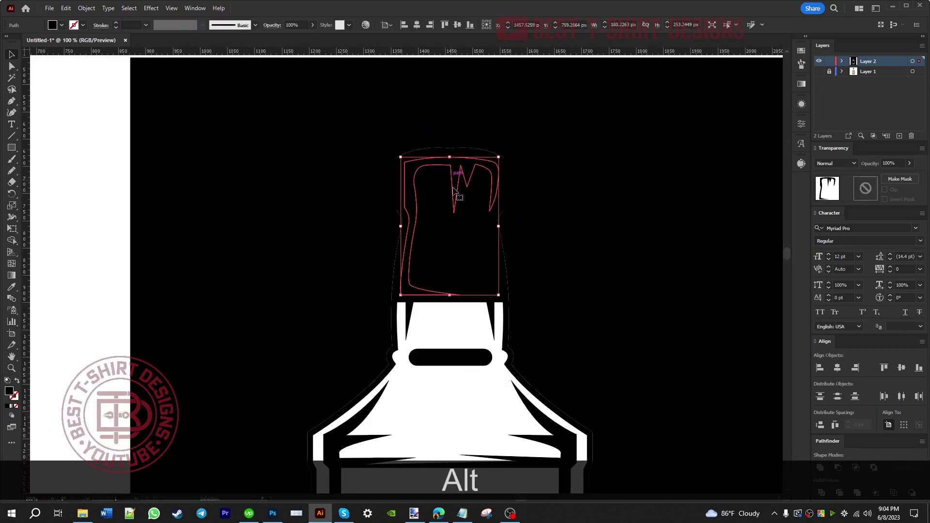
pyautogui.press('i')
pyautogui.click(468, 340)
pyautogui.press('v')
pyautogui.click(577, 301)
pyautogui.keyDown('alt'); pyautogui.scroll(-2, 444, 208); pyautogui.keyUp('alt')
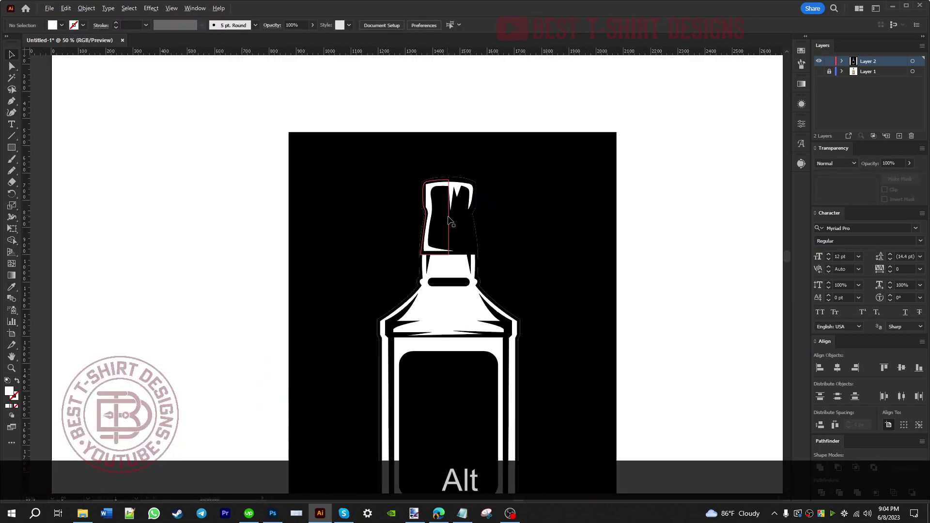
pyautogui.click(529, 255)
# Cut the white highlight shape out of the bottle cap
pyautogui.scroll(-1, 426, 216)
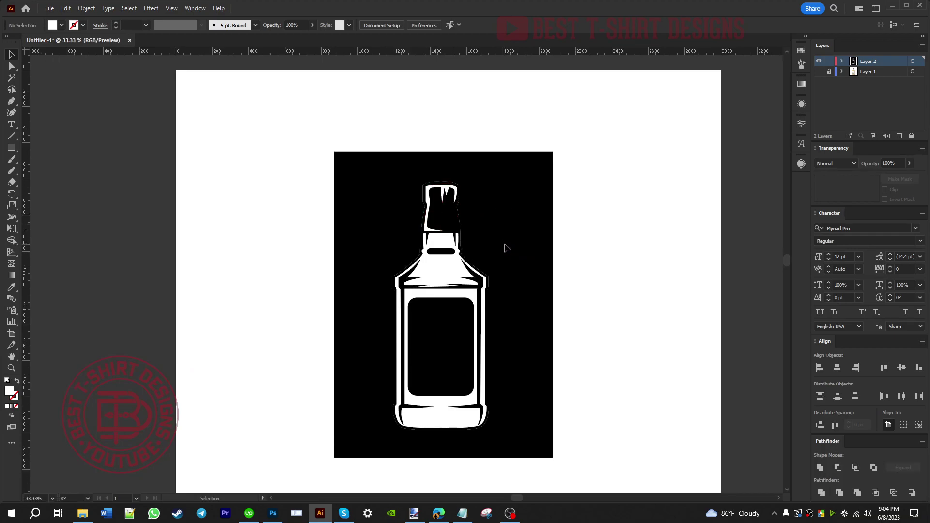
pyautogui.scroll(1, 501, 250)
pyautogui.scroll(-1, 469, 213)
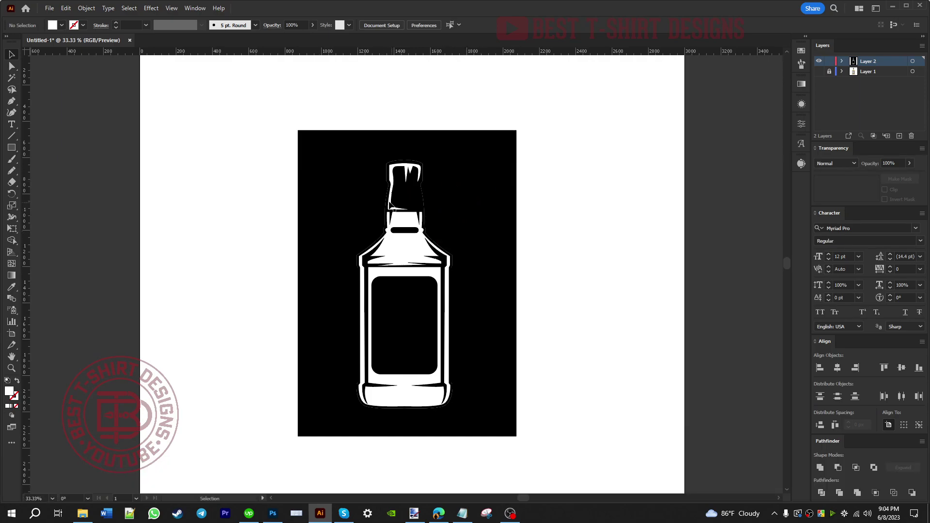
pyautogui.click(390, 205)
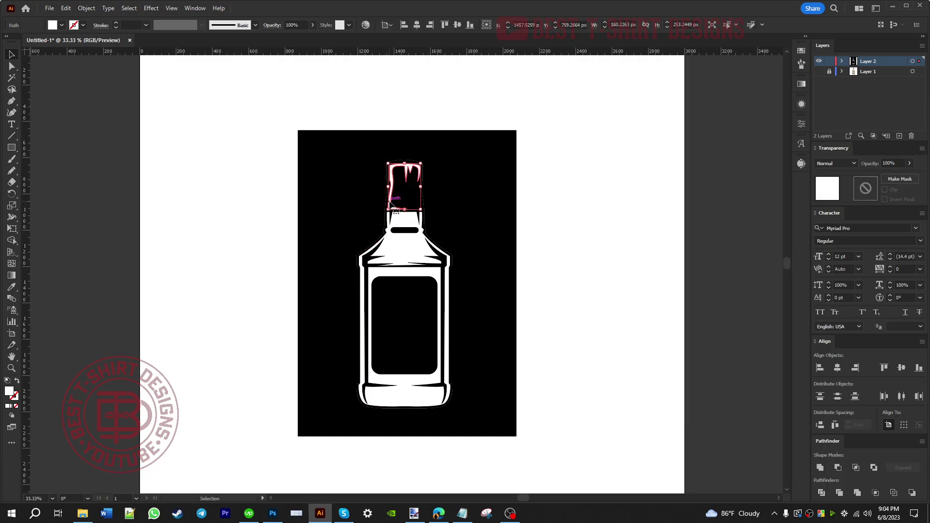
pyautogui.hotkey('ctrl', 'x')
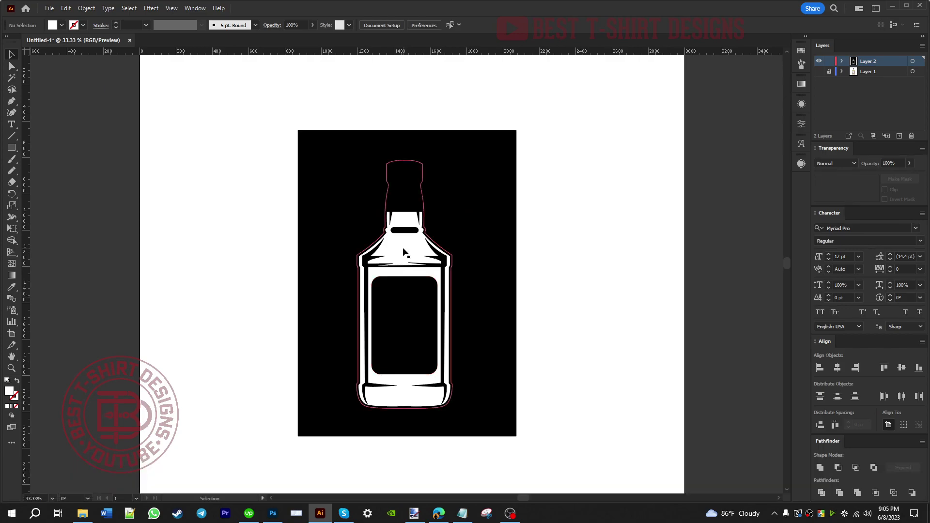
# Offset the white silhouette behind the bottle by 10 px with round joins to outline the whole bottle, and deselect it
pyautogui.click(404, 250)
pyautogui.hotkey('ctrl', 'alt', 'f')
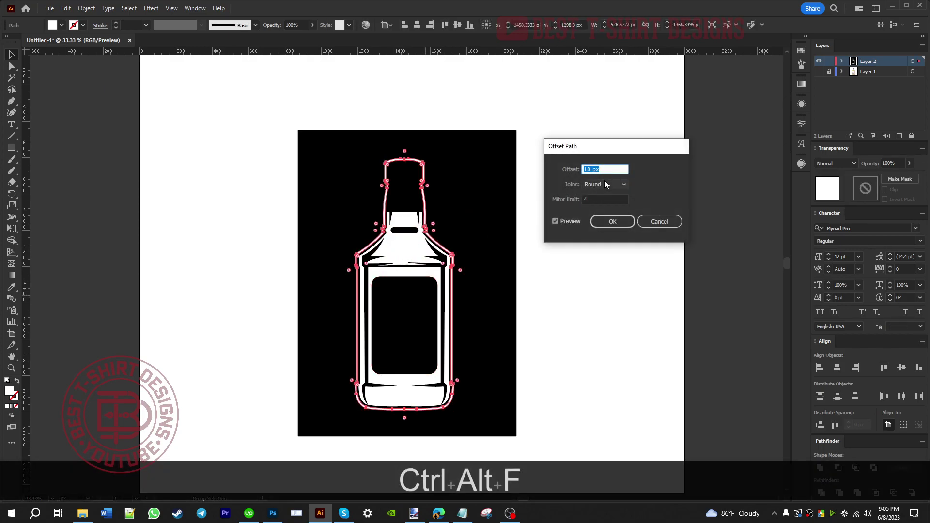
pyautogui.click(652, 223)
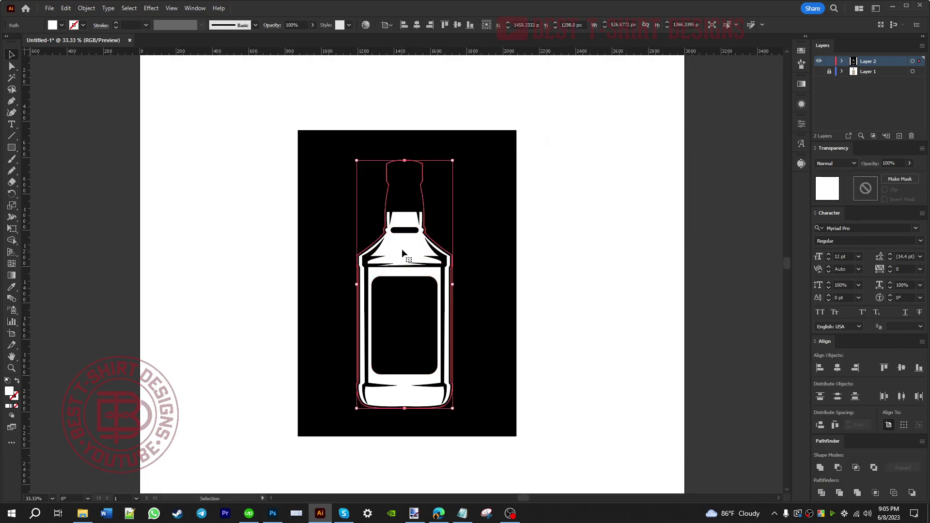
pyautogui.hotkey('ctrl', 'alt', 'f')
pyautogui.click(611, 222)
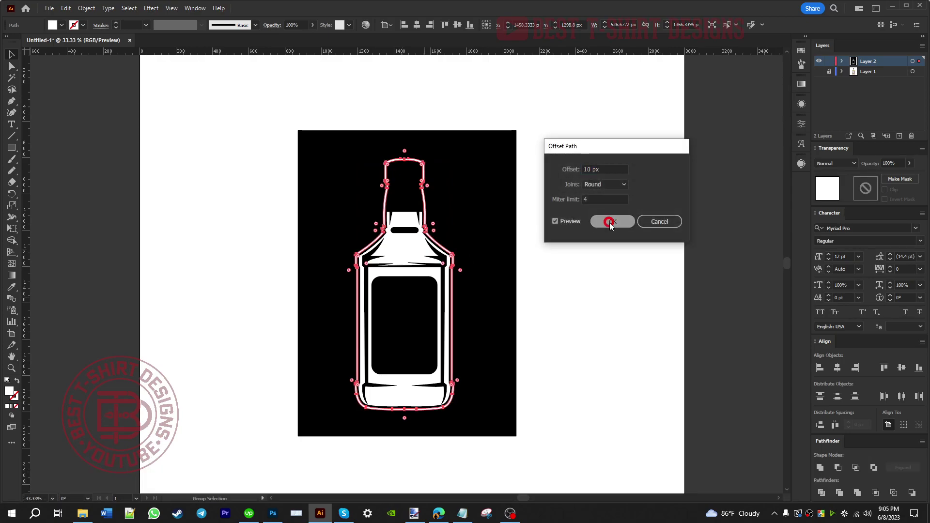
pyautogui.click(541, 330)
pyautogui.click(541, 331)
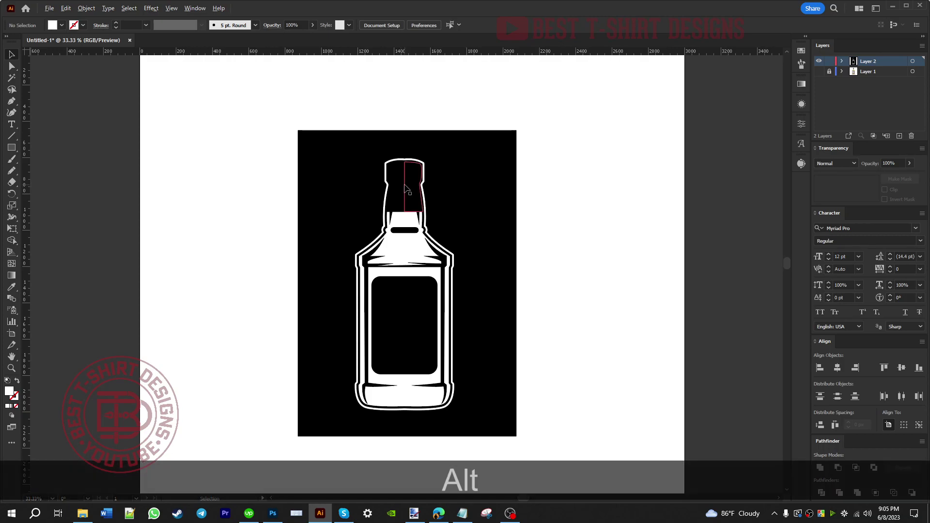
# Draw a closed white highlight with two thin pointed streaks rising from the bottle neck into the middle of the cap
pyautogui.keyDown('alt'); pyautogui.scroll(2, 406, 190); pyautogui.keyUp('alt')
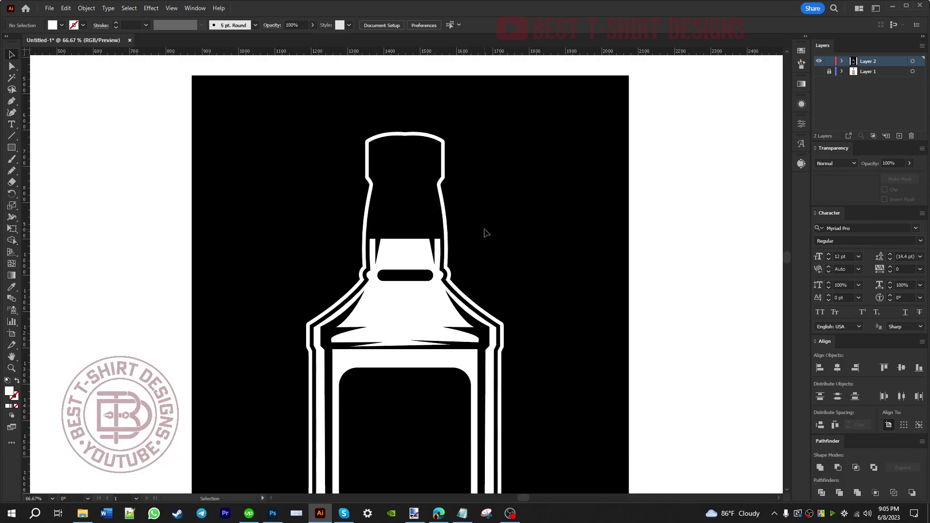
pyautogui.press('p')
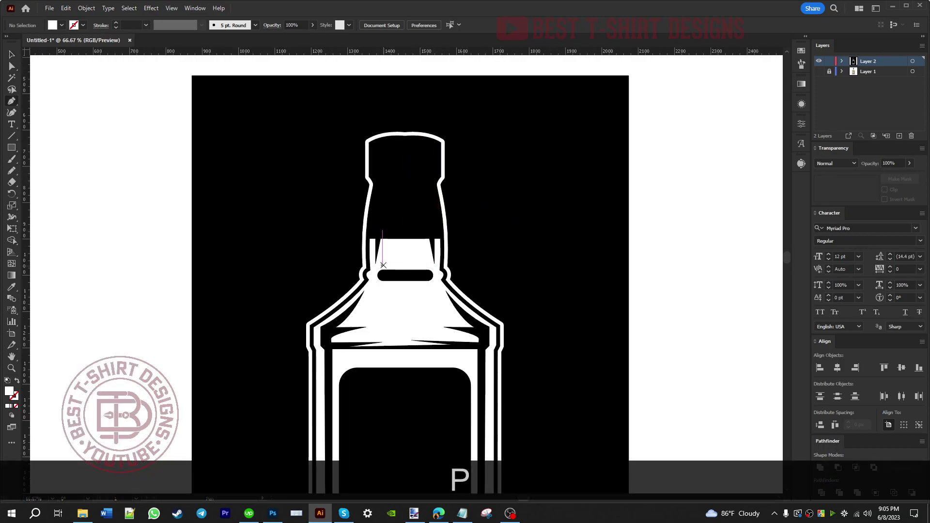
pyautogui.click(396, 248)
pyautogui.moveTo(399, 155); pyautogui.dragTo(401, 235)
pyautogui.moveTo(406, 180); pyautogui.dragTo(408, 255)
pyautogui.click(396, 246)
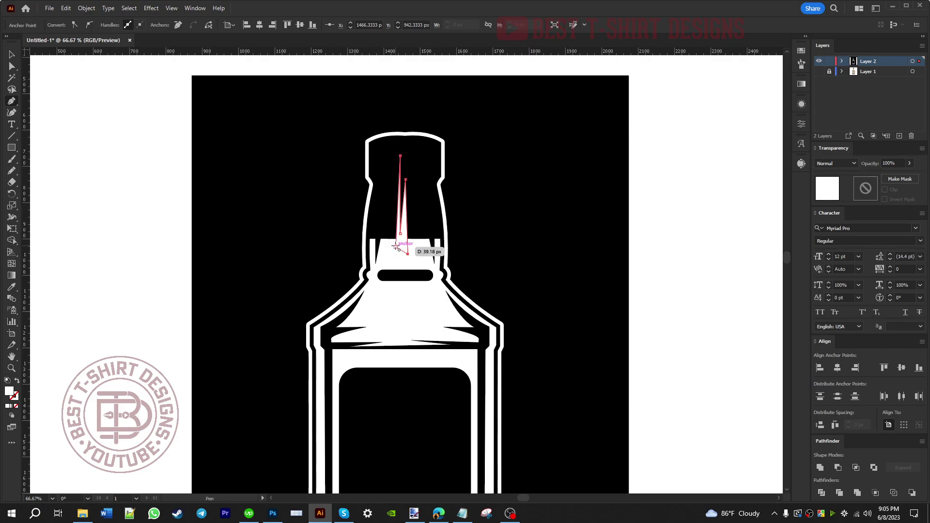
pyautogui.press('v')
pyautogui.click(503, 266)
# Group all of the bottle artwork, including its cap highlight and white backing, and deselect it
pyautogui.scroll(-3, 514, 221)
pyautogui.click(546, 228)
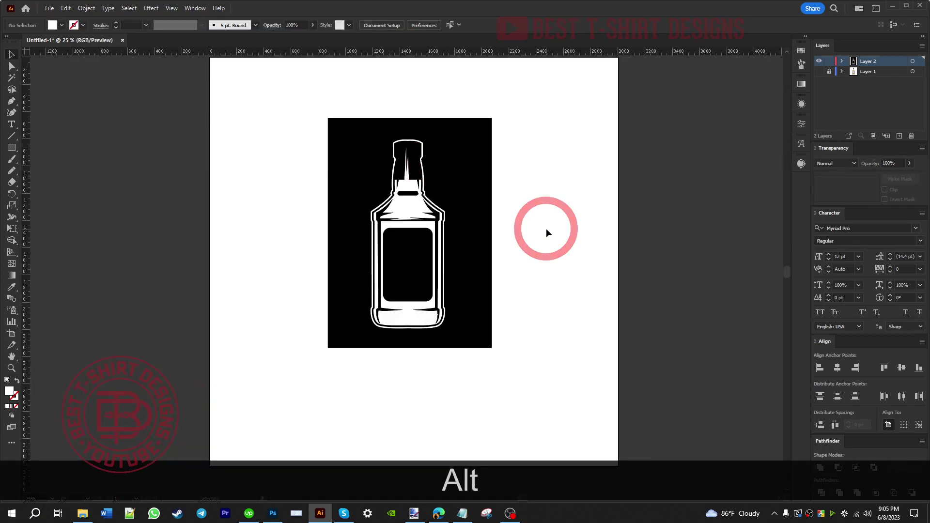
pyautogui.scroll(1, 538, 315)
pyautogui.moveTo(526, 393); pyautogui.dragTo(321, 129)
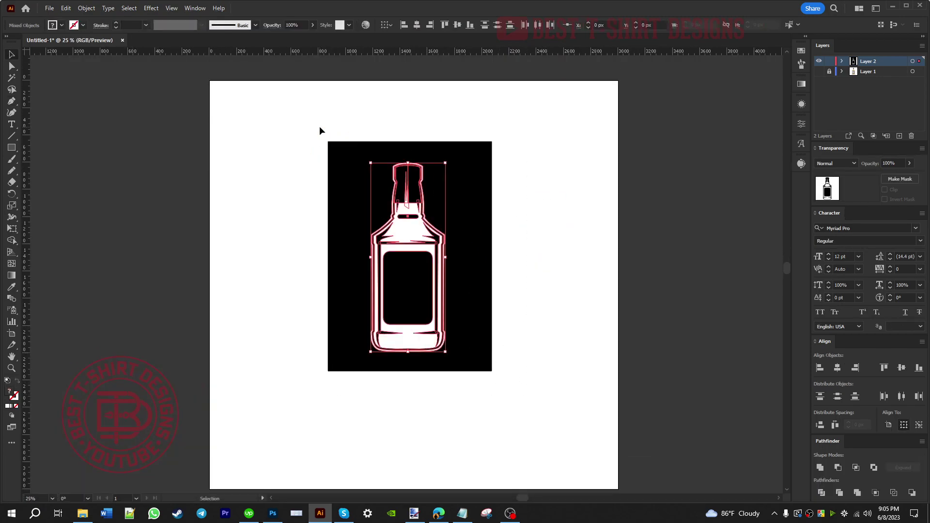
pyautogui.hotkey('ctrl', 'g')
pyautogui.click(475, 270)
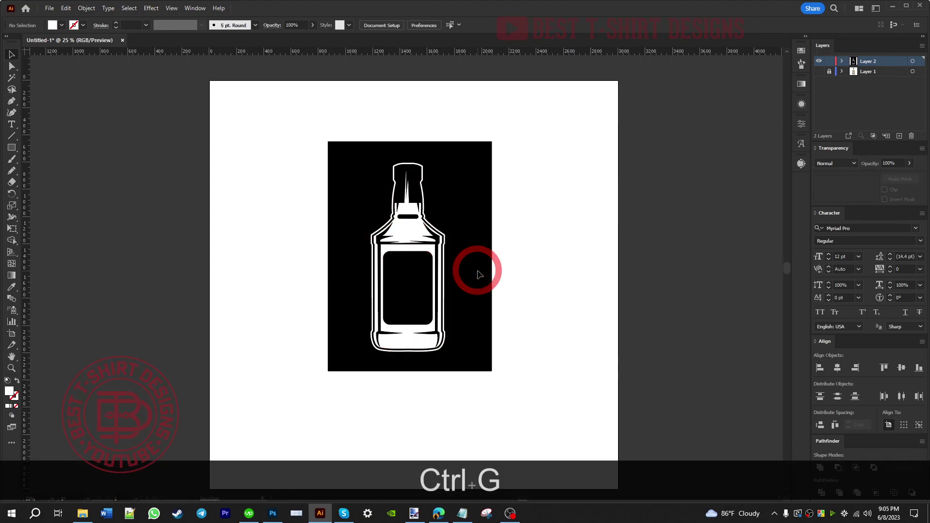
# Move the grouped bottle slightly up and to the left on the black rectangle and deselect it
pyautogui.scroll(2, 424, 291)
pyautogui.scroll(-1, 471, 300)
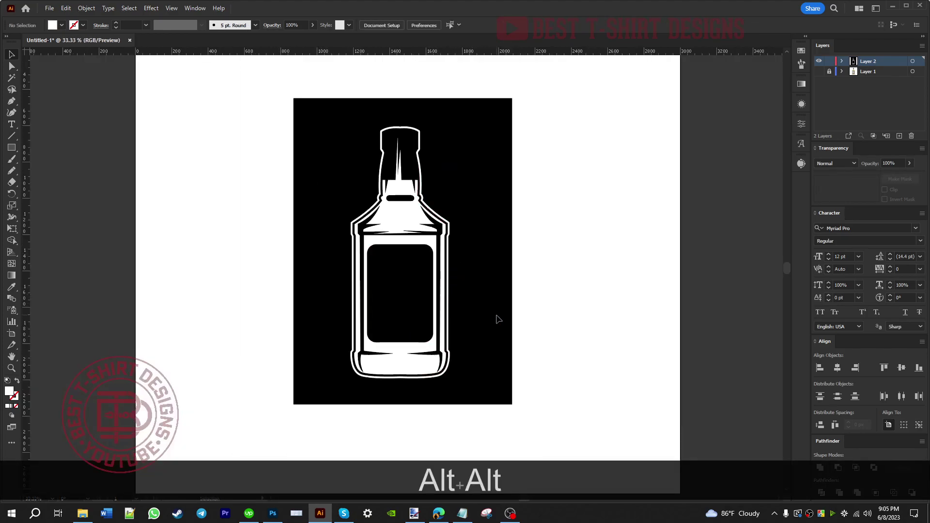
pyautogui.moveTo(418, 281); pyautogui.dragTo(381, 256)
pyautogui.click(491, 279)
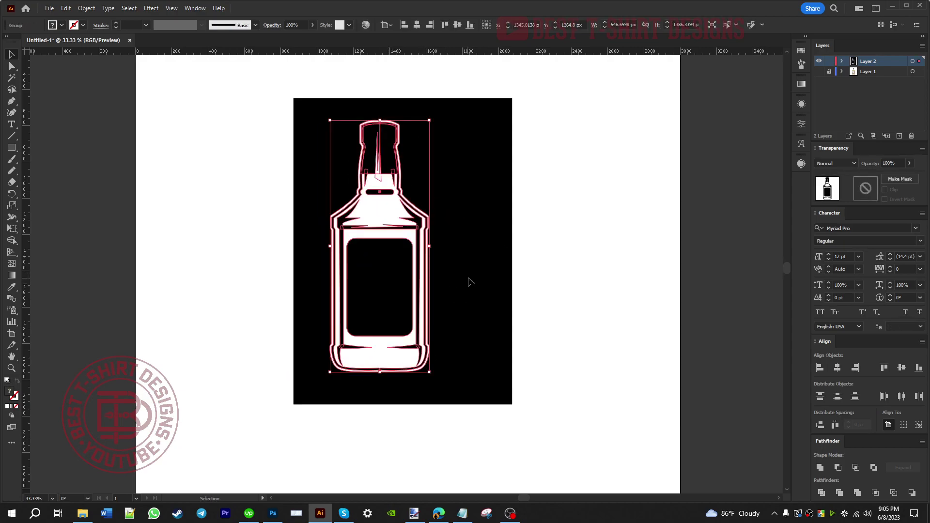
pyautogui.click(469, 280)
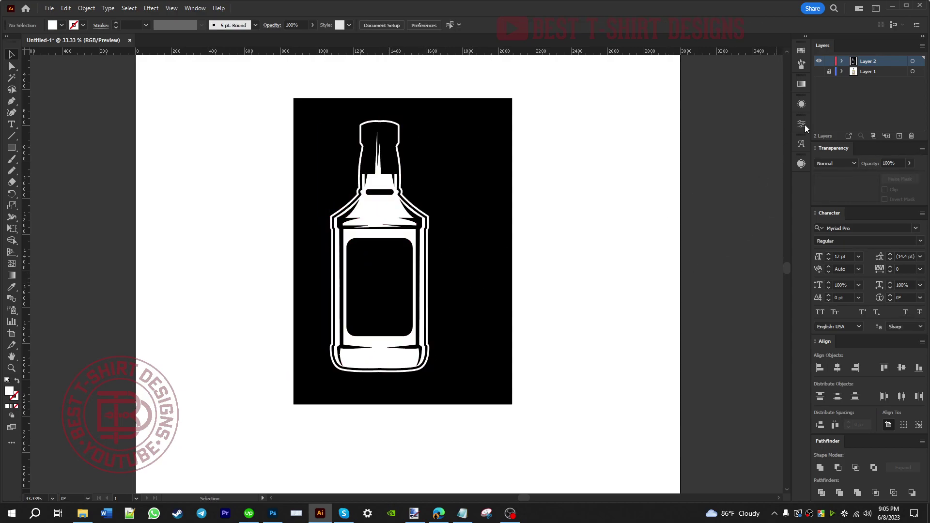
# Make the photo layer visible and unlock the locked layer and objects
pyautogui.click(818, 72)
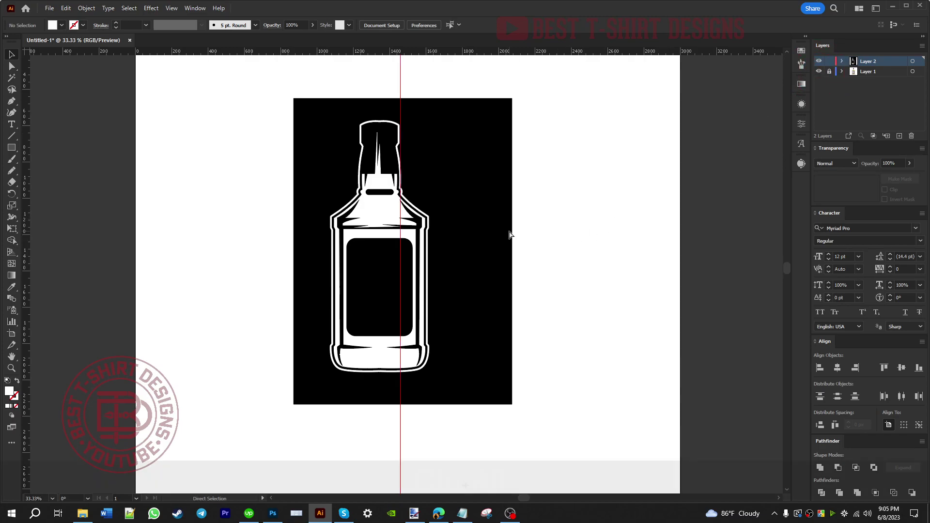
pyautogui.hotkey('ctrl', 'alt', '1')
pyautogui.click(583, 251)
# Place the black rectangle to the left of the bottle photo and the grouped line art to its right
pyautogui.moveTo(477, 222); pyautogui.dragTo(262, 222)
pyautogui.moveTo(369, 263); pyautogui.dragTo(507, 259)
pyautogui.click(431, 259)
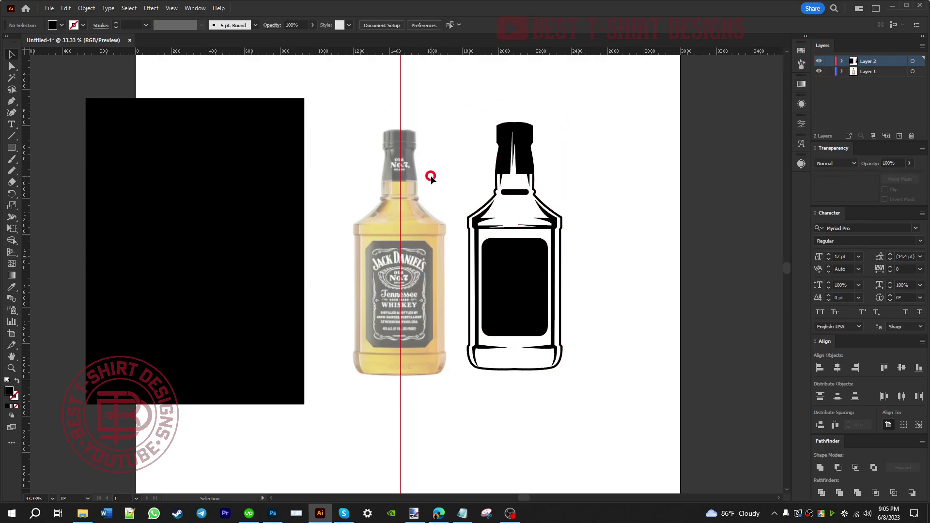
# Restore the bottle photo to full opacity
pyautogui.click(407, 181)
pyautogui.hotkey('ctrl', 'alt', '1')
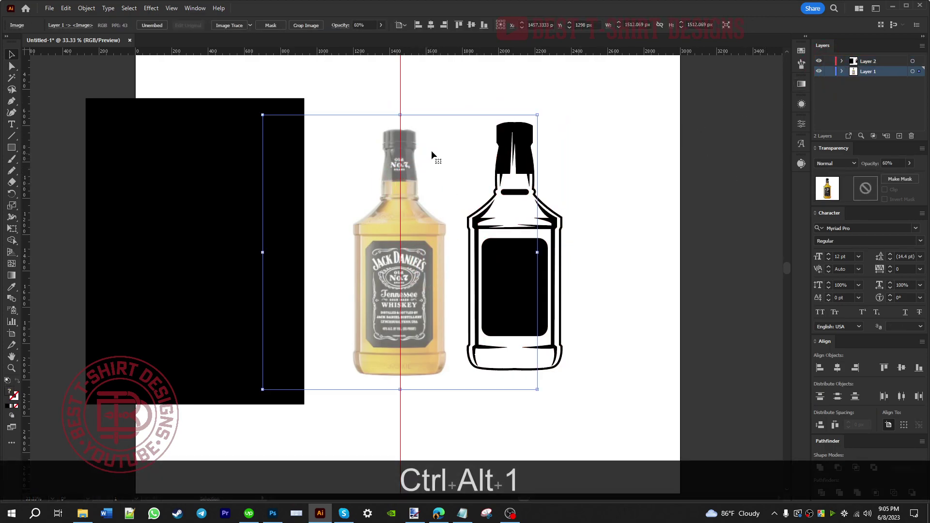
pyautogui.scroll(4, 358, 23)
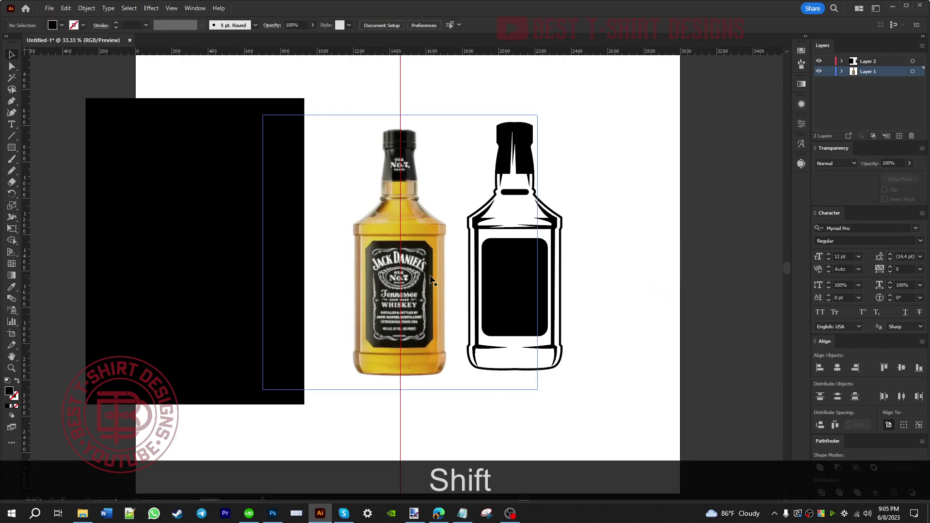
# Shift the grouped line art slightly down and right beside the photo and deselect it
pyautogui.click(512, 286)
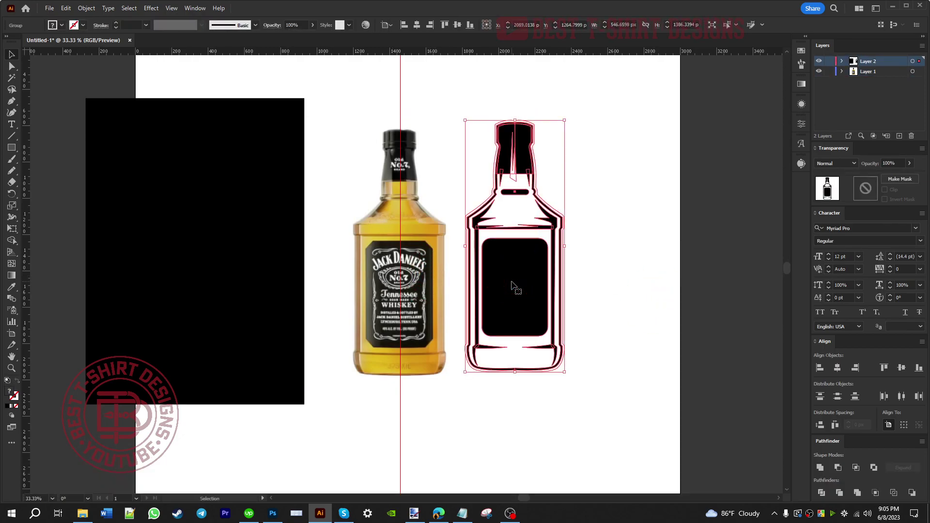
pyautogui.moveTo(512, 286); pyautogui.dragTo(515, 288)
pyautogui.click(646, 317)
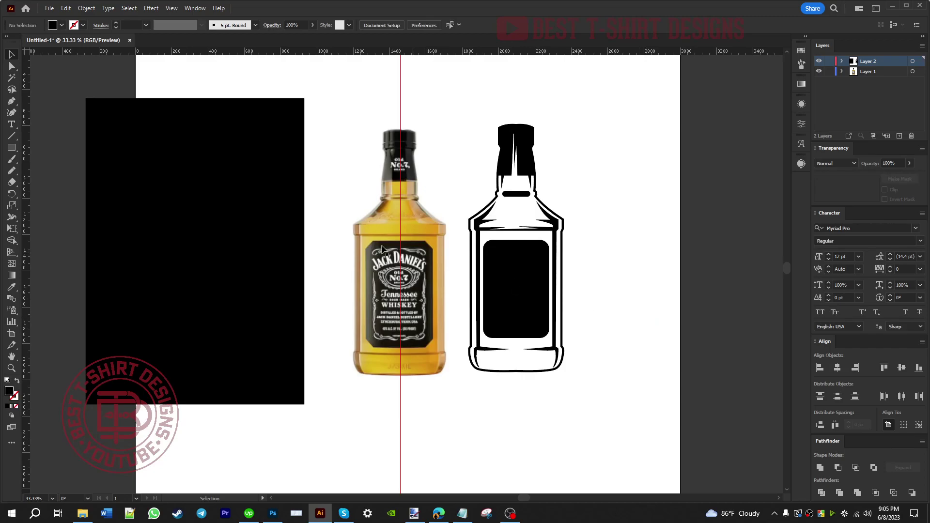
pyautogui.click(611, 261)
pyautogui.click(633, 283)
pyautogui.click(626, 342)
pyautogui.press('space')
pyautogui.moveTo(613, 329); pyautogui.dragTo(598, 322)
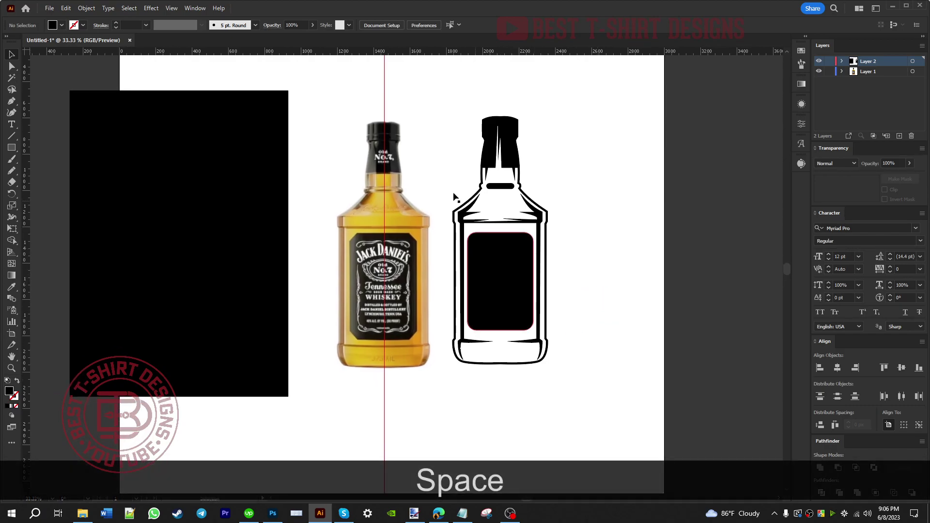
pyautogui.click(587, 304)
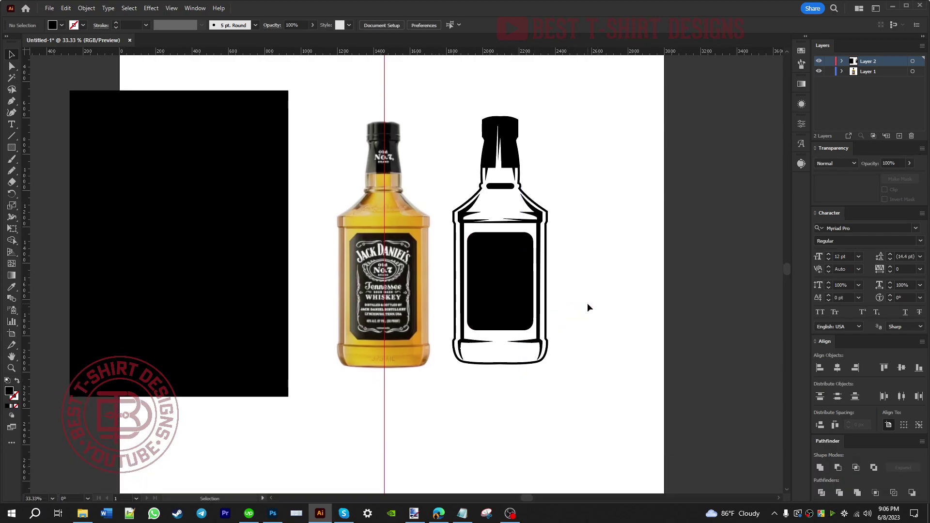